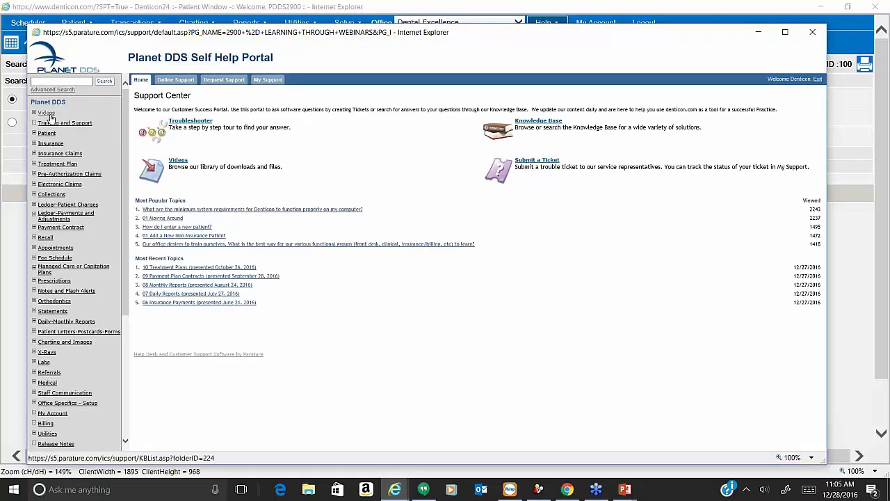
Browse the Webinars videos, search the knowledge base for 'end of year', then close the portal.
{"action": "left_click", "coordinate": [46, 114]}
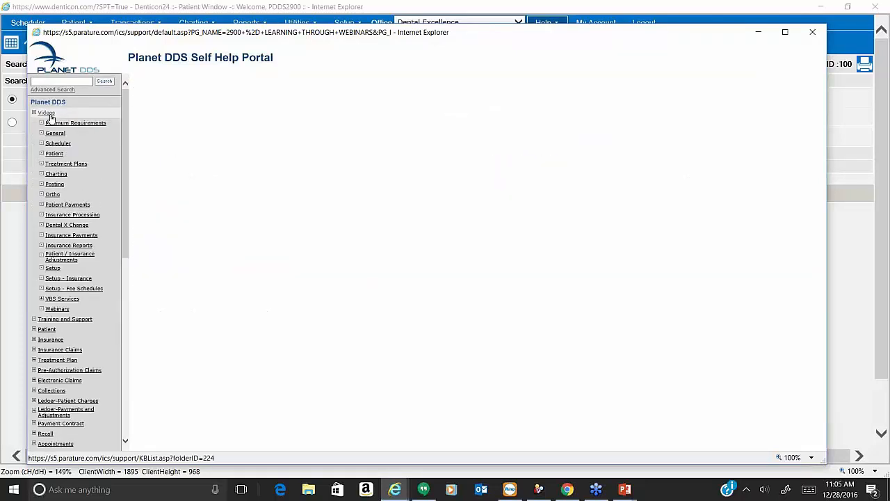
{"action": "left_click", "coordinate": [52, 310]}
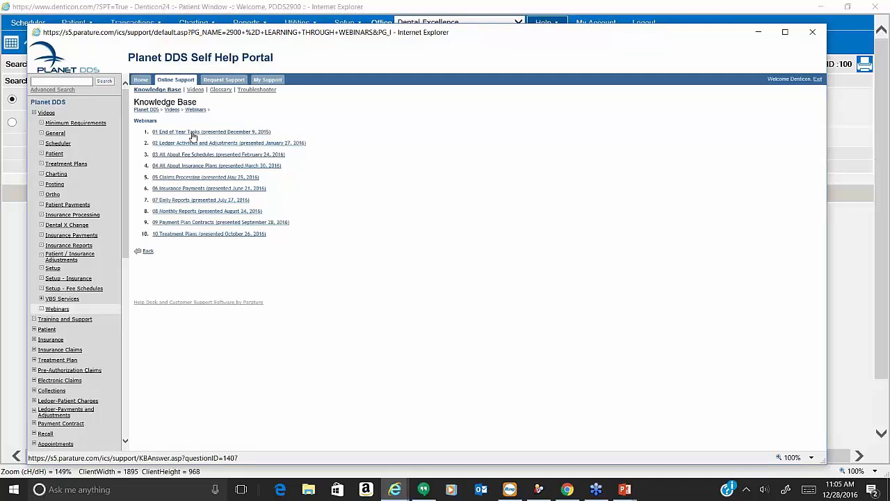
{"action": "left_click", "coordinate": [55, 82]}
{"action": "type", "text": "end of year"}
{"action": "key", "text": "Return"}
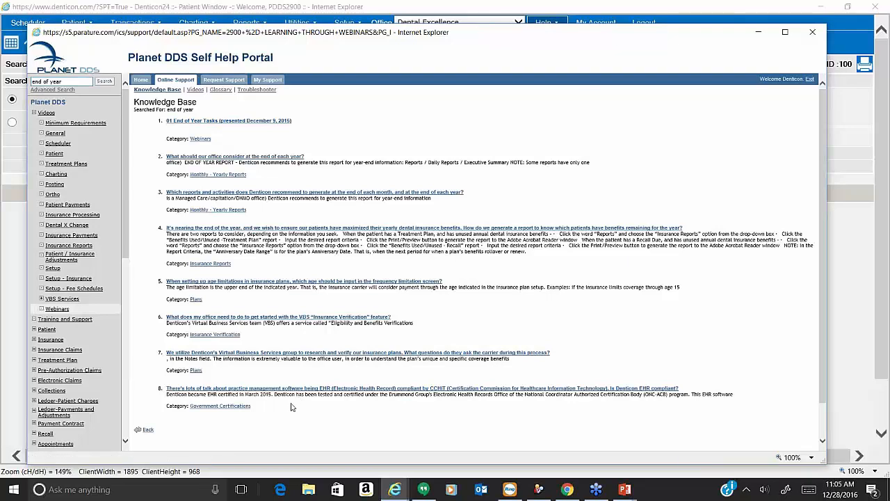
{"action": "left_click", "coordinate": [723, 24]}
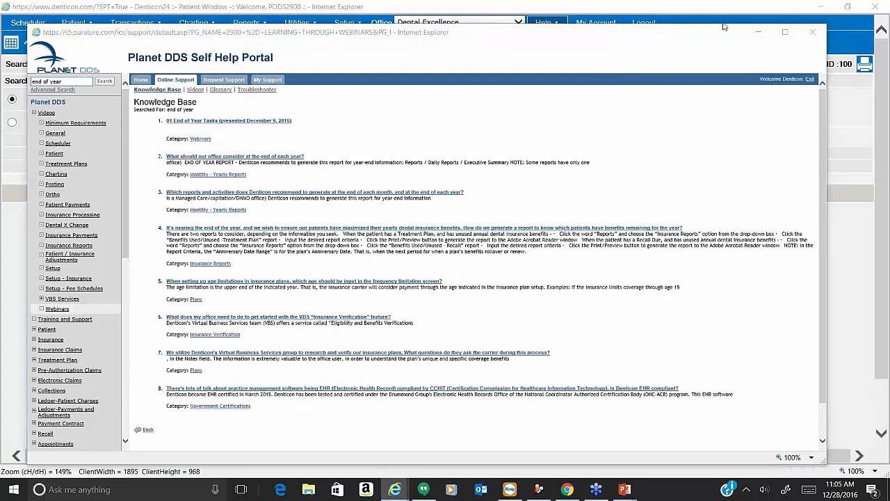
{"action": "left_click", "coordinate": [812, 32]}
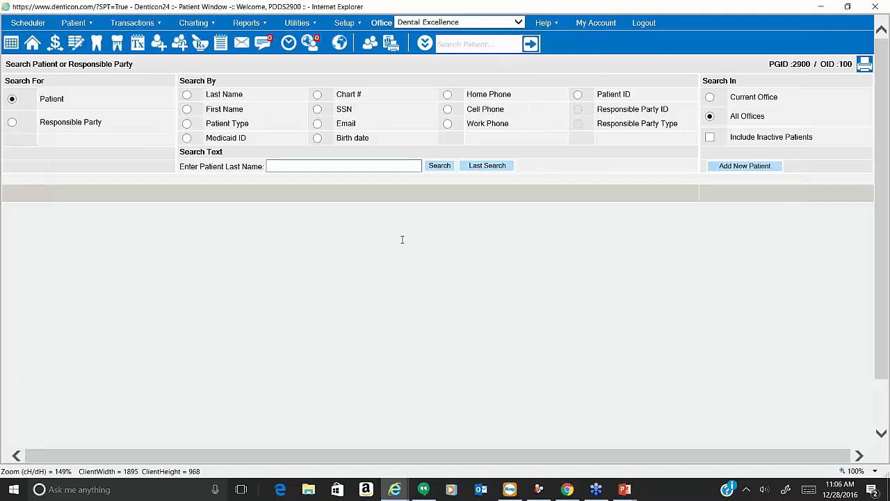
Open Office Setup and compare weekly schedules for Great Smiles (101) and Dental Excellence (100).
{"action": "left_click", "coordinate": [343, 24]}
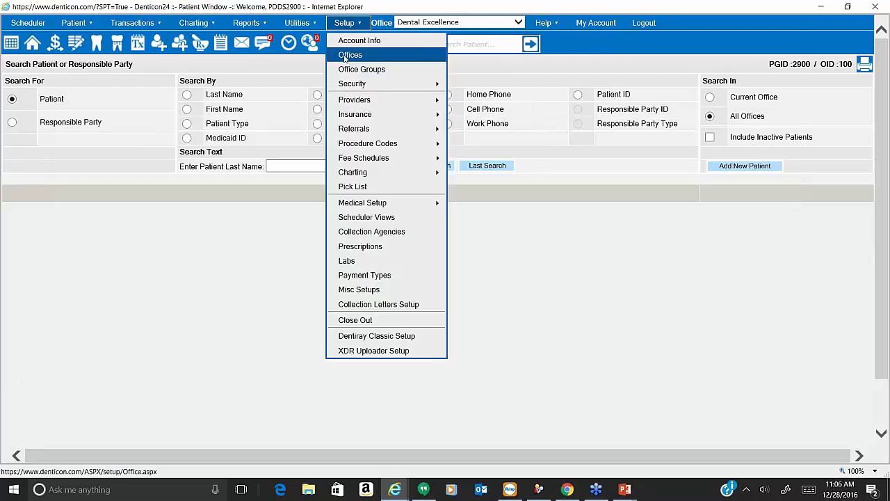
{"action": "left_click", "coordinate": [348, 55]}
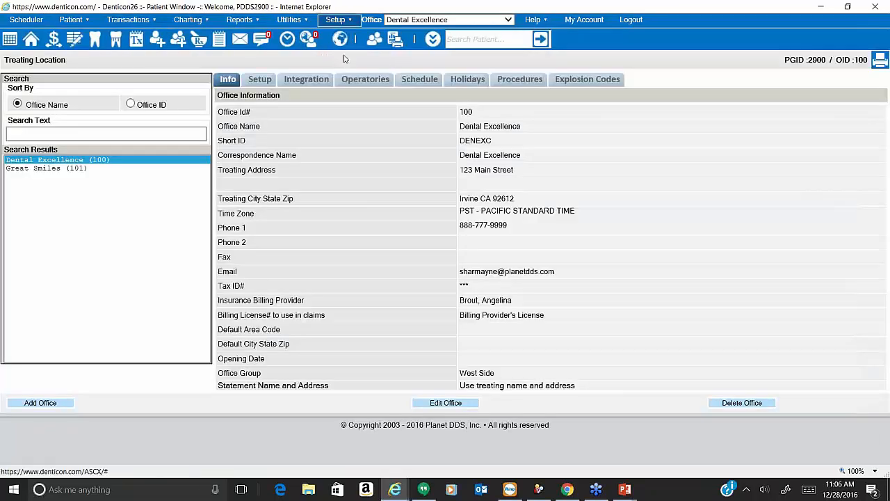
{"action": "left_click", "coordinate": [338, 24]}
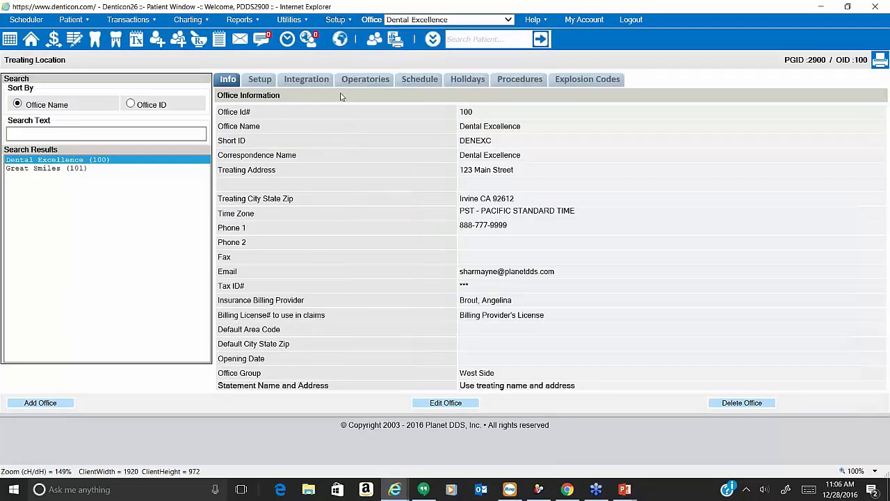
{"action": "left_click", "coordinate": [428, 89]}
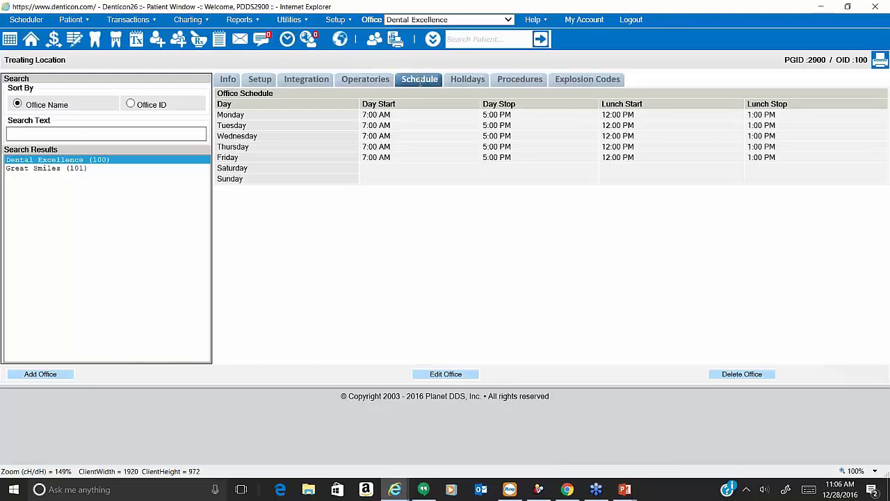
{"action": "left_click", "coordinate": [131, 169]}
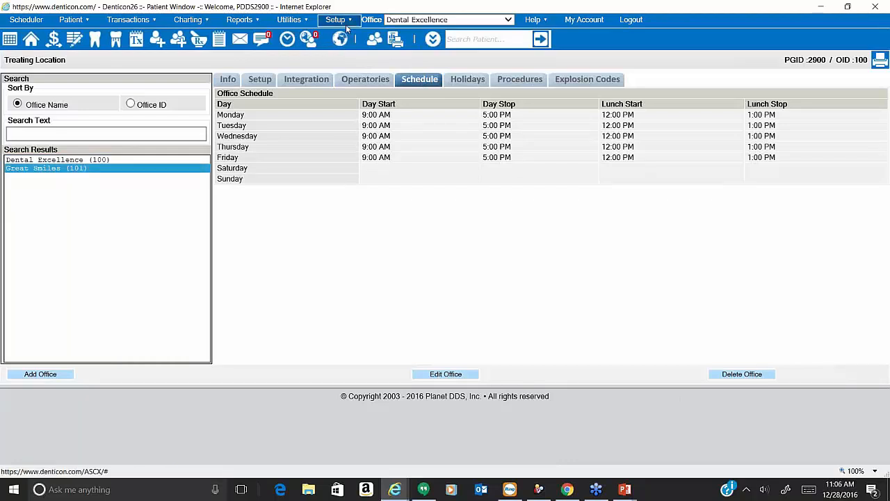
{"action": "left_click", "coordinate": [176, 161]}
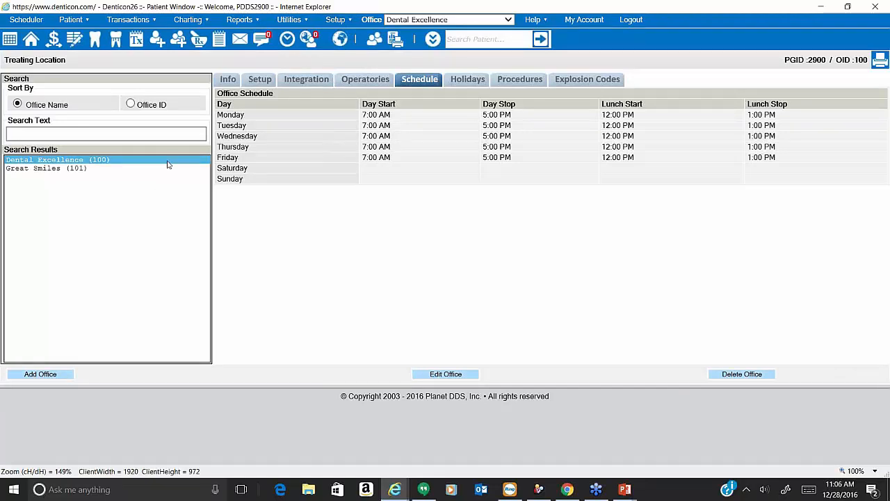
{"action": "left_click", "coordinate": [172, 169]}
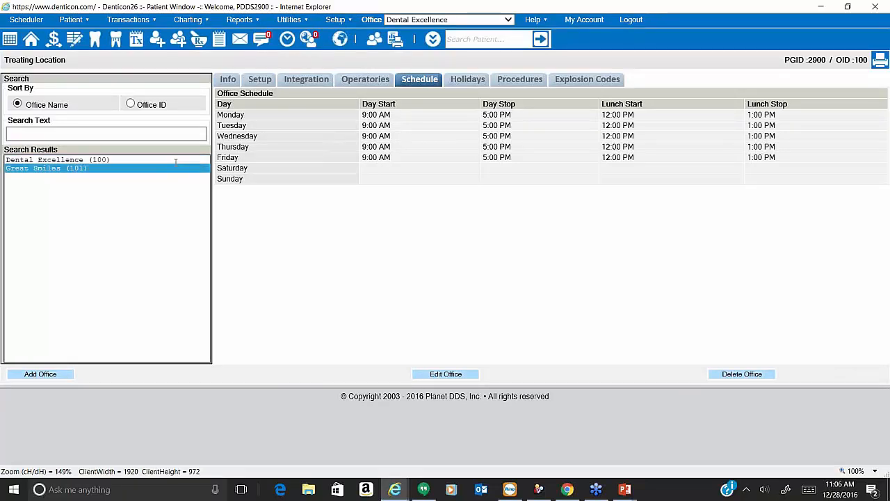
Review the Dental Excellence (100) operatories list, selecting operatory name 01.
{"action": "left_click", "coordinate": [357, 22]}
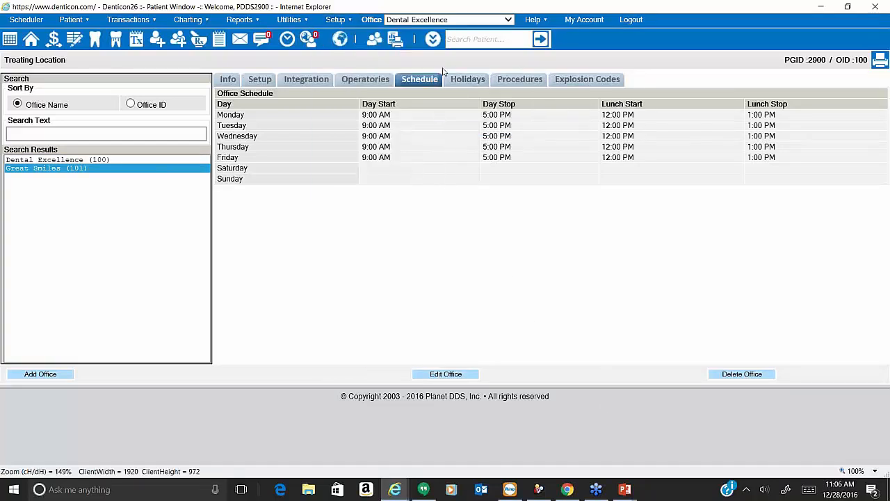
{"action": "left_click", "coordinate": [374, 74]}
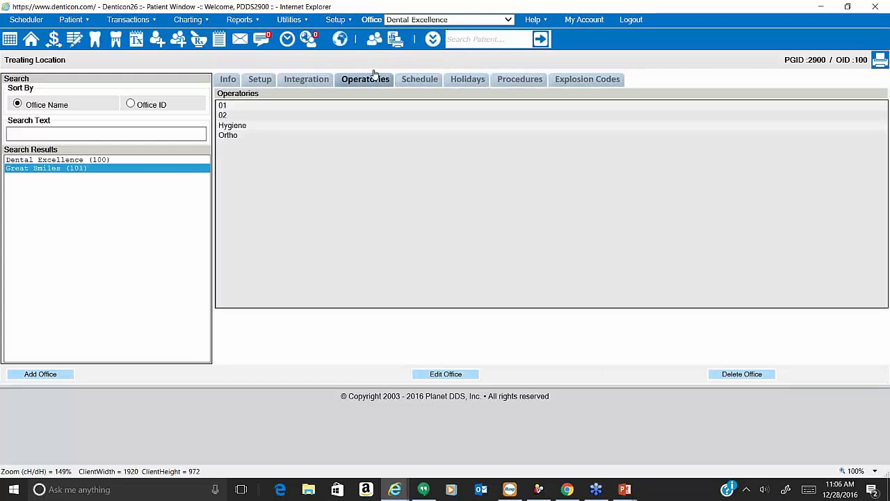
{"action": "left_click", "coordinate": [137, 161]}
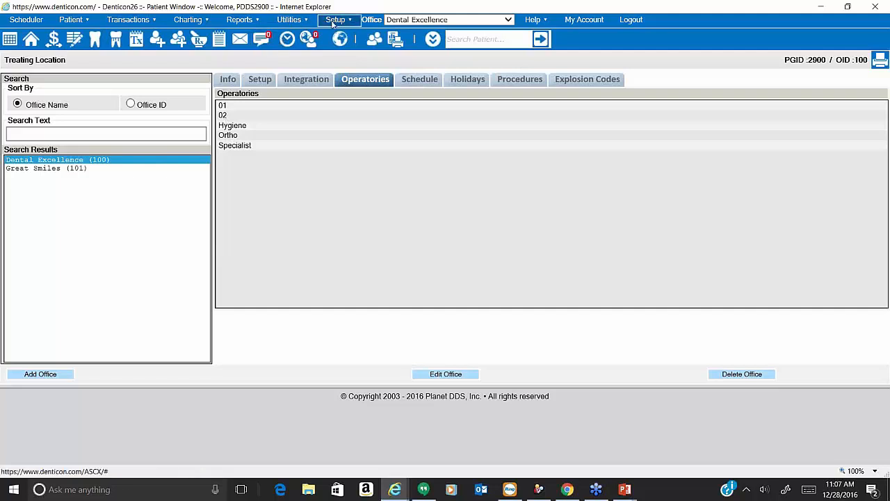
{"action": "double_click", "coordinate": [221, 107]}
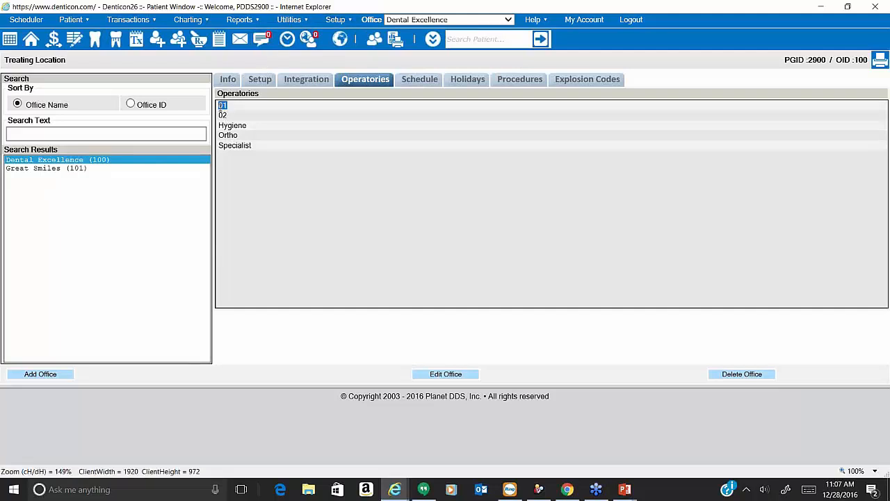
{"action": "left_click", "coordinate": [230, 108]}
{"action": "double_click", "coordinate": [230, 108]}
Go to Providers > Per Office Settings.
{"action": "left_click", "coordinate": [335, 20]}
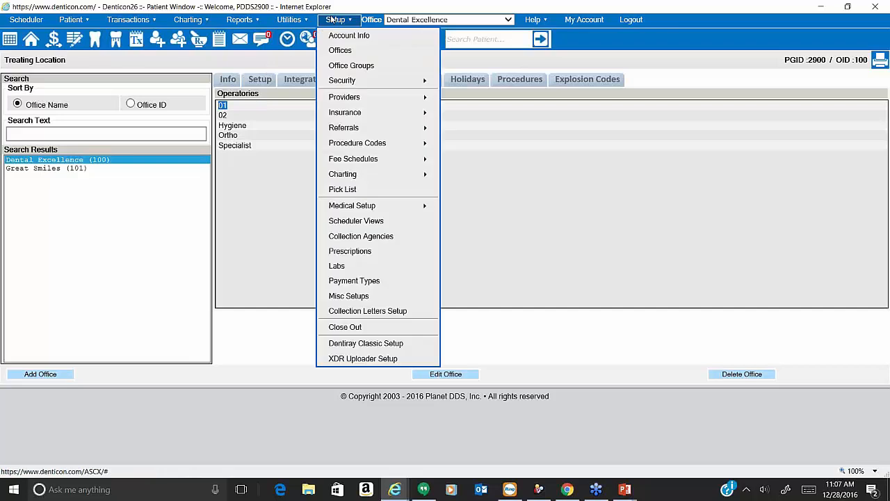
{"action": "mouse_move", "coordinate": [366, 99]}
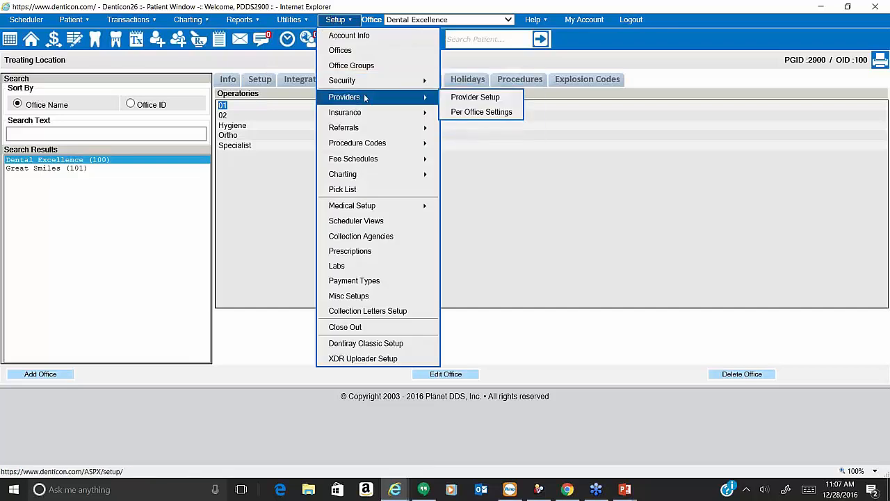
{"action": "left_click", "coordinate": [468, 113]}
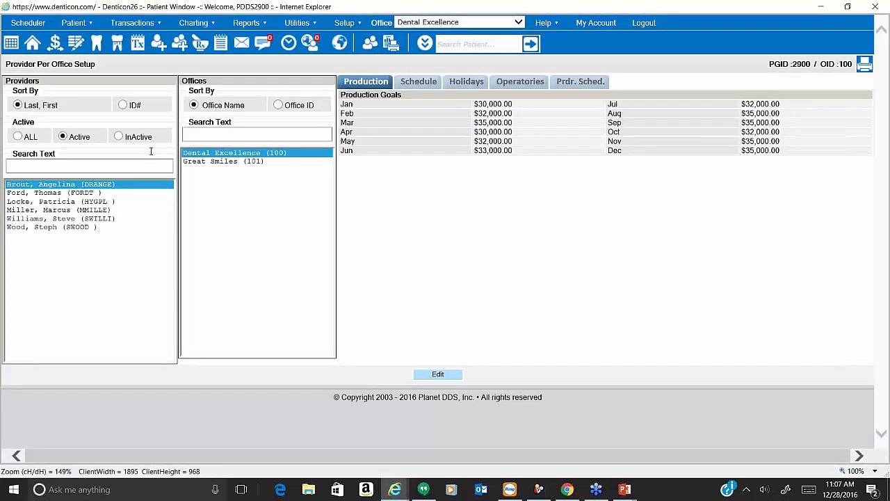
Show the assigned operatories of each of the first four providers.
{"action": "left_click", "coordinate": [346, 23]}
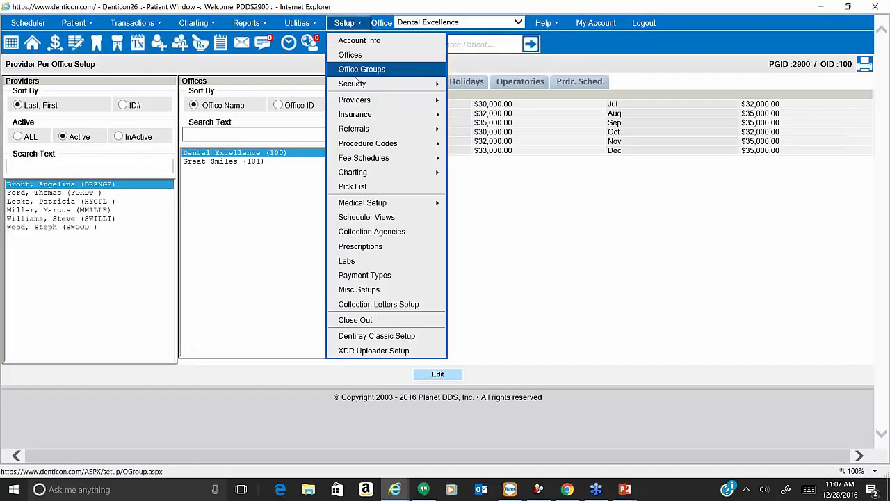
{"action": "mouse_move", "coordinate": [360, 100]}
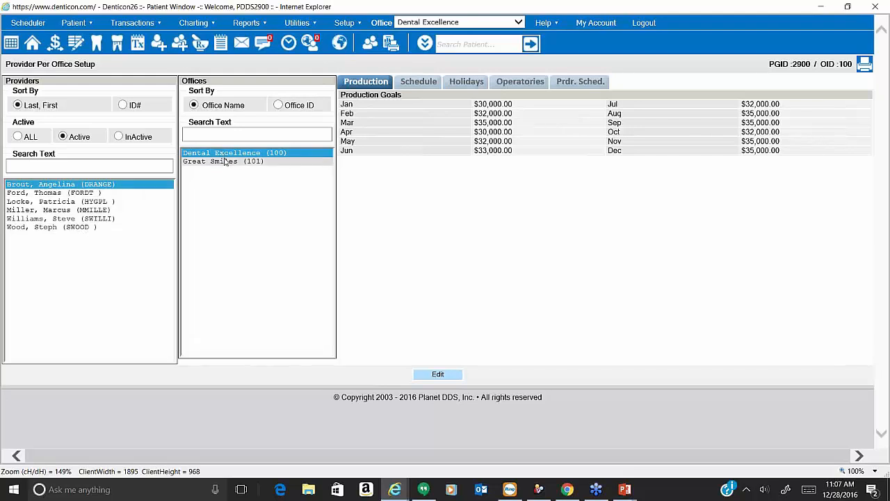
{"action": "left_click", "coordinate": [506, 82]}
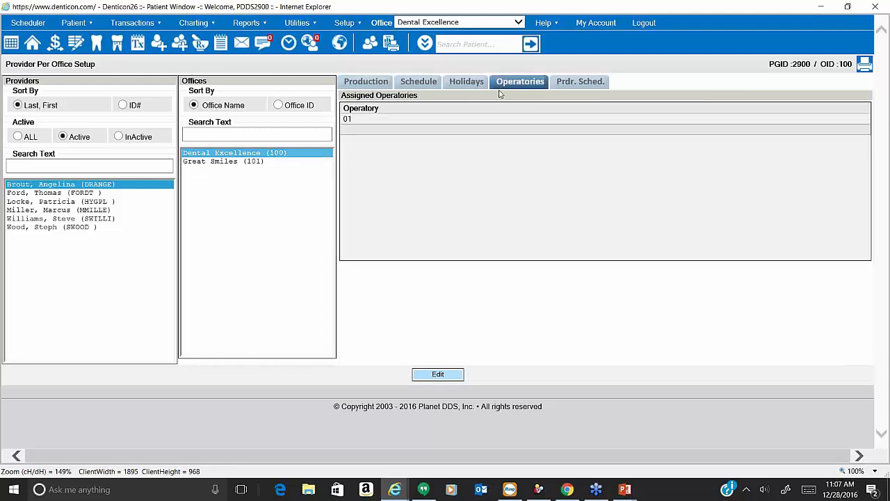
{"action": "left_click", "coordinate": [70, 195]}
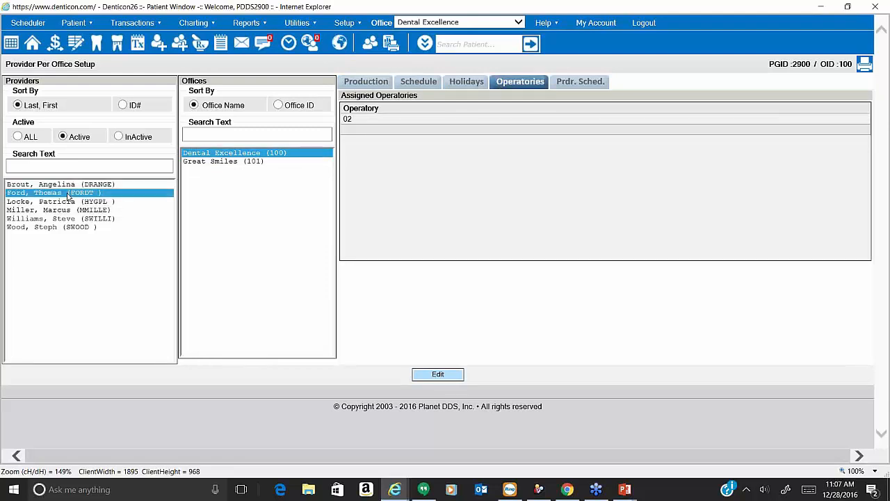
{"action": "left_click", "coordinate": [73, 202]}
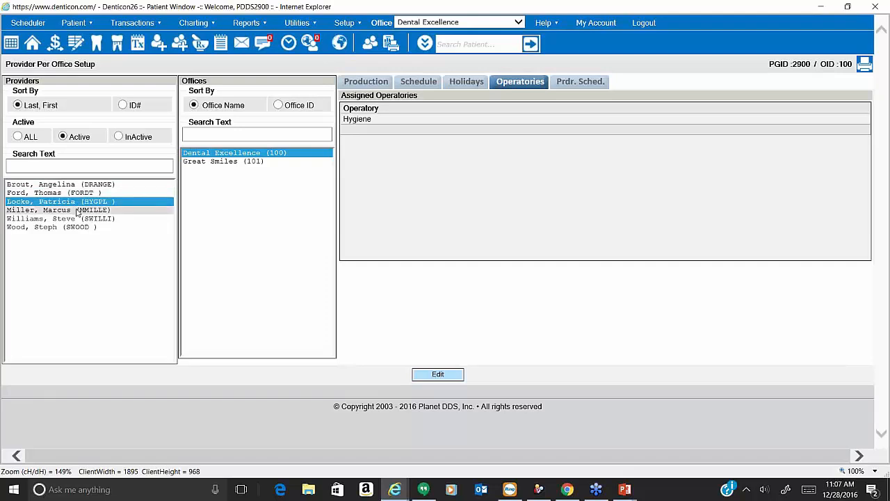
{"action": "left_click", "coordinate": [78, 210]}
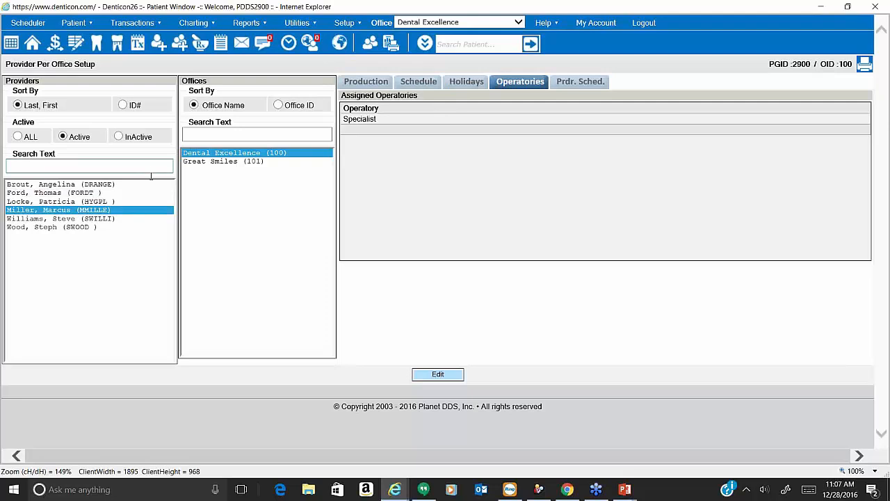
{"action": "left_click", "coordinate": [150, 183]}
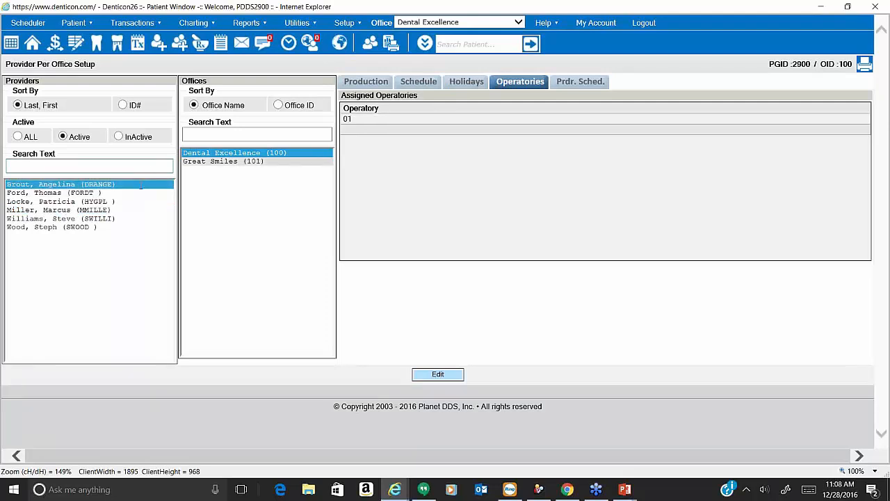
Check the first provider's weekly hours at Great Smiles (101), then its Dental Excellence operatories.
{"action": "left_click", "coordinate": [409, 83]}
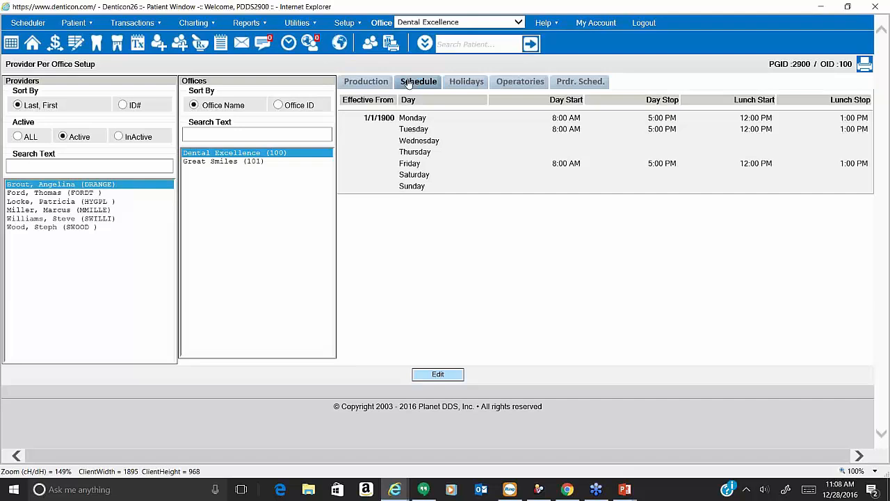
{"action": "left_click", "coordinate": [409, 83]}
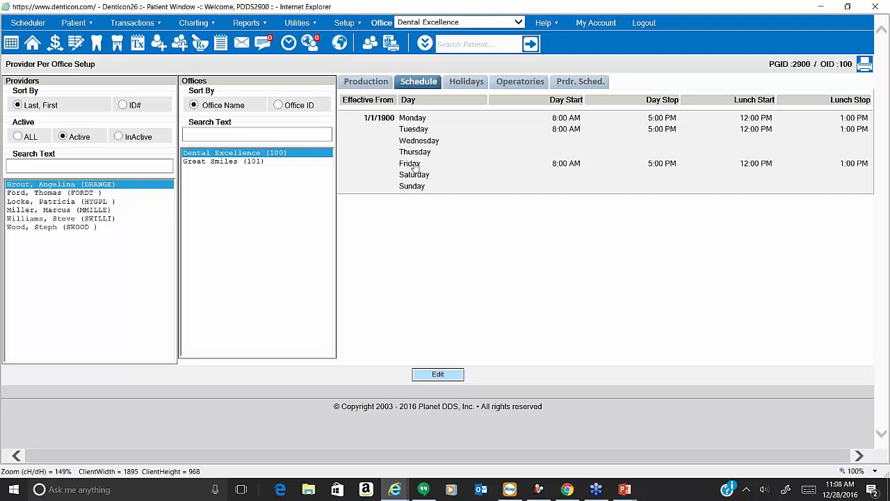
{"action": "left_click", "coordinate": [301, 163]}
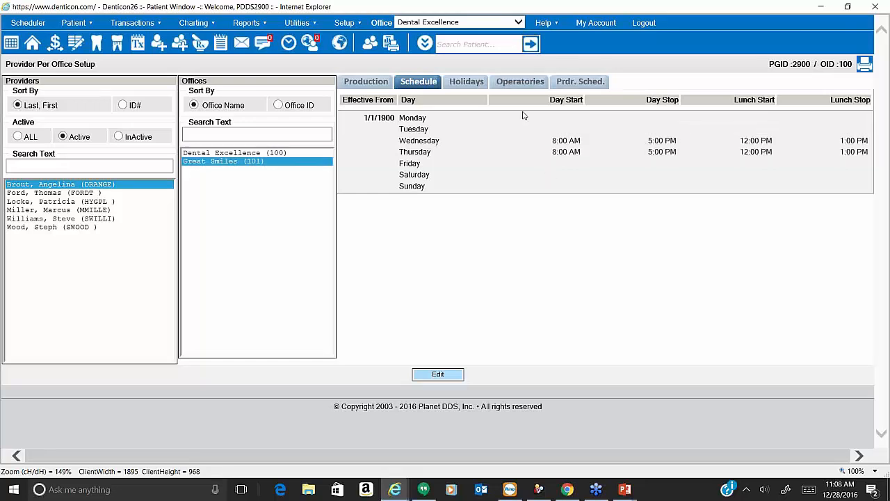
{"action": "left_click", "coordinate": [521, 83]}
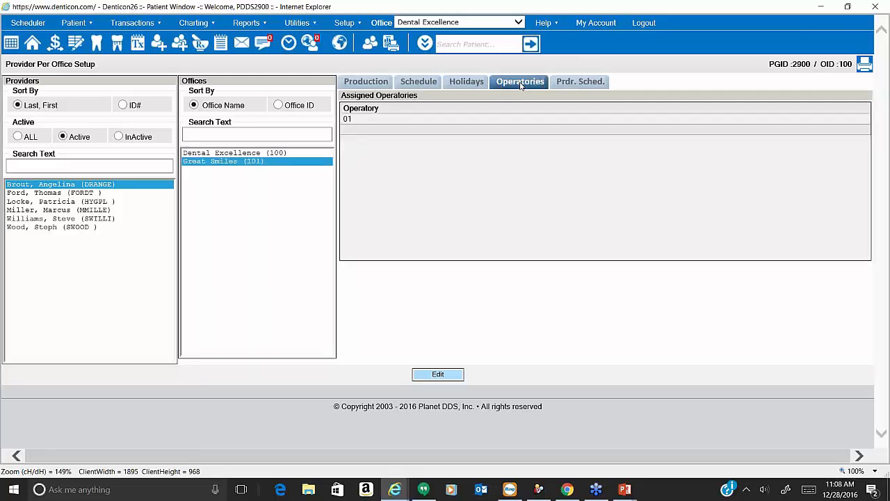
{"action": "left_click", "coordinate": [272, 154]}
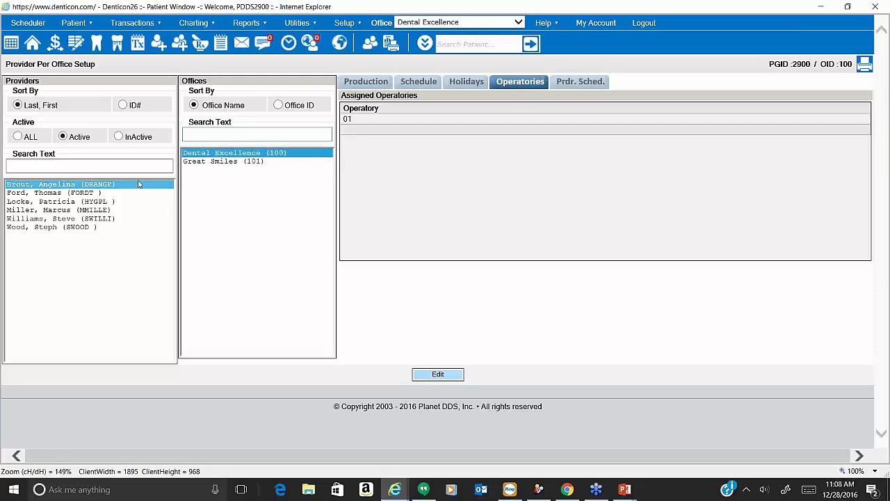
{"action": "left_click", "coordinate": [96, 185]}
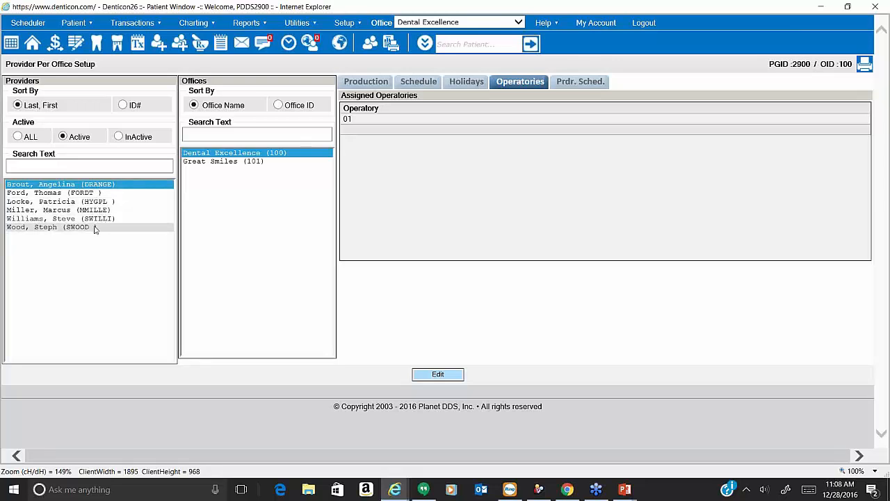
{"action": "left_click", "coordinate": [361, 27]}
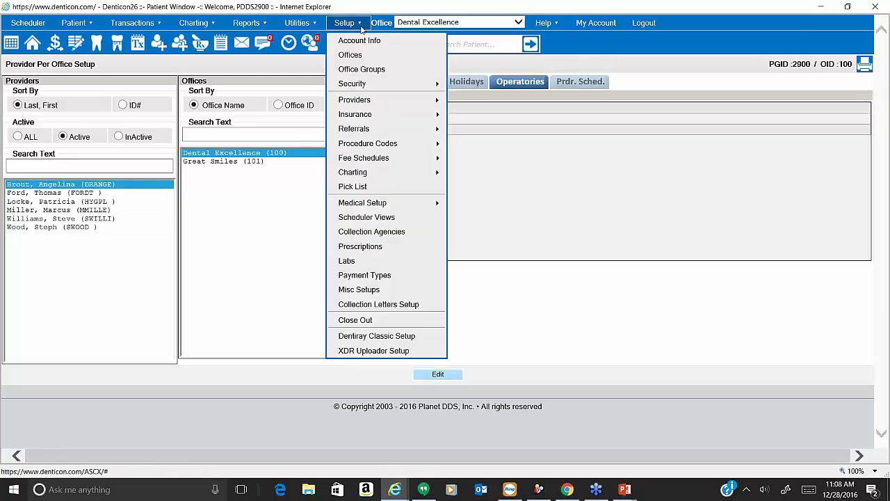
View the first provider's ID and details: Dentist, General Practice, PaleTurquoise scheduler colour.
{"action": "mouse_move", "coordinate": [417, 100]}
{"action": "left_click", "coordinate": [479, 100]}
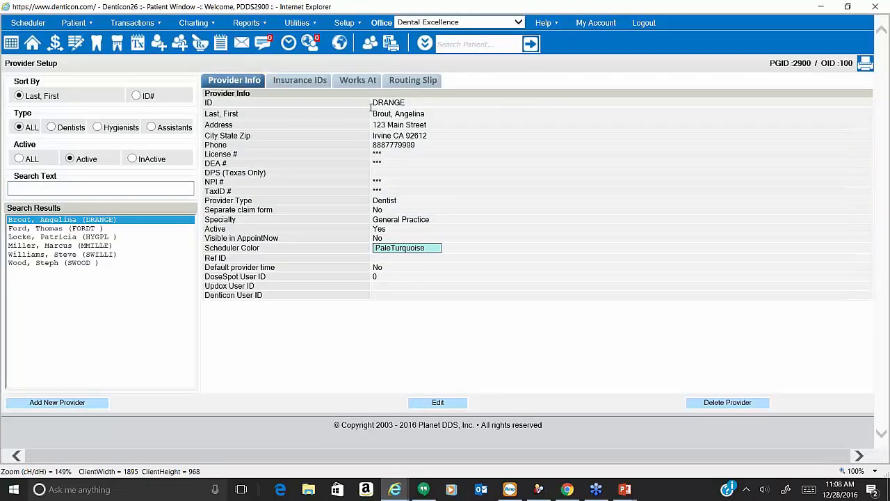
{"action": "double_click", "coordinate": [387, 103]}
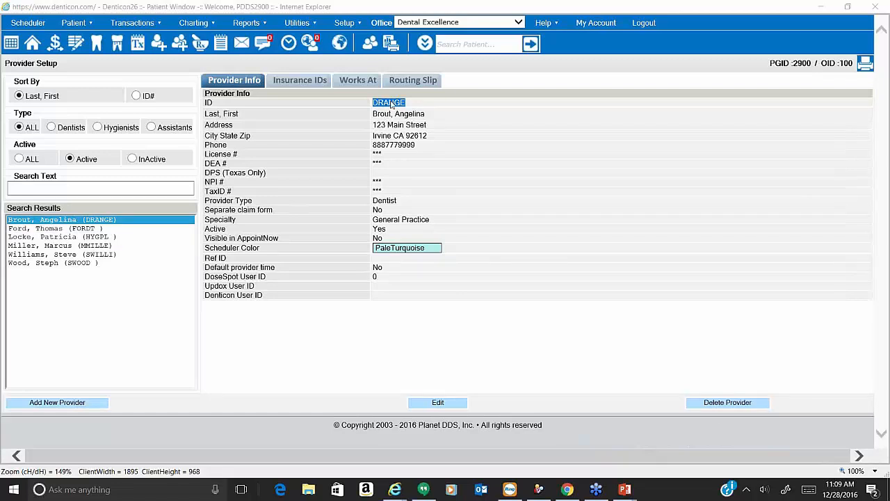
{"action": "left_click", "coordinate": [345, 23]}
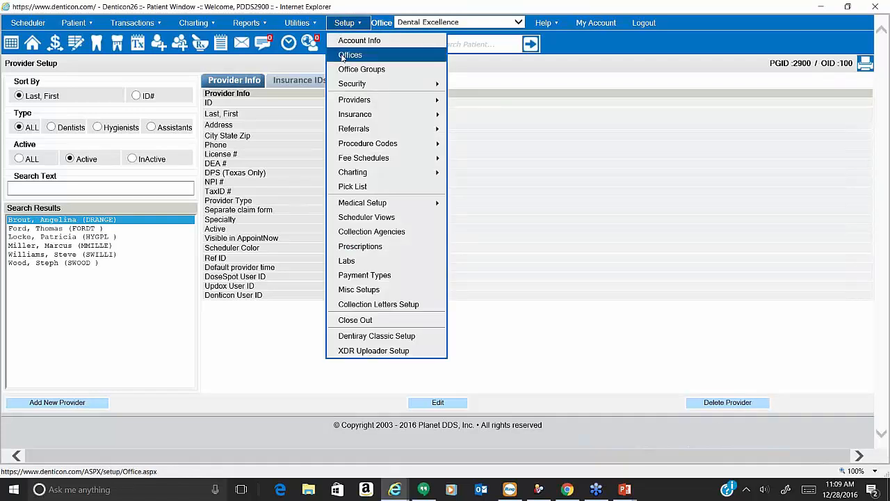
{"action": "mouse_move", "coordinate": [389, 99]}
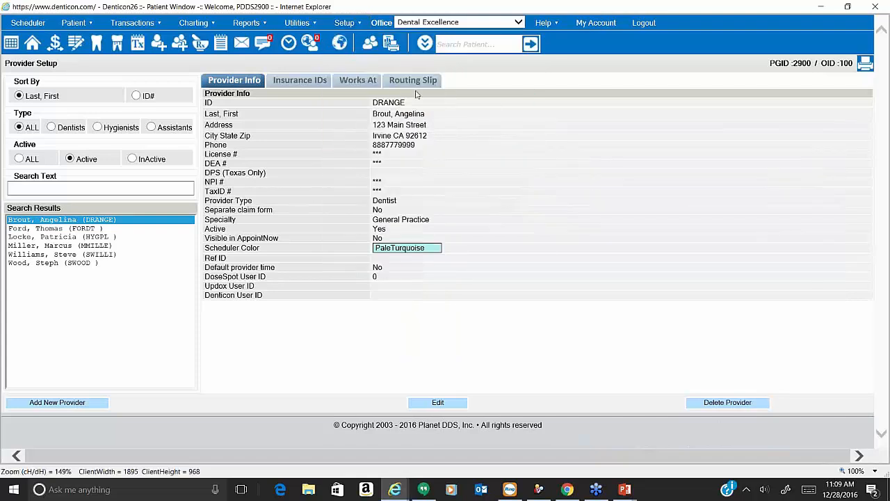
{"action": "mouse_move", "coordinate": [344, 22]}
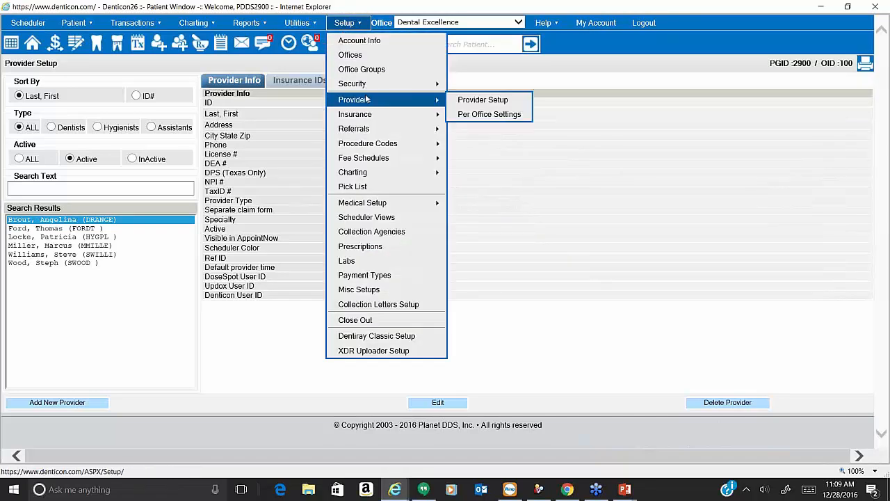
Scroll through the provider's operatory 01 schedule grid with Crowns, New Patient and Restorative blocks.
{"action": "left_click", "coordinate": [476, 114]}
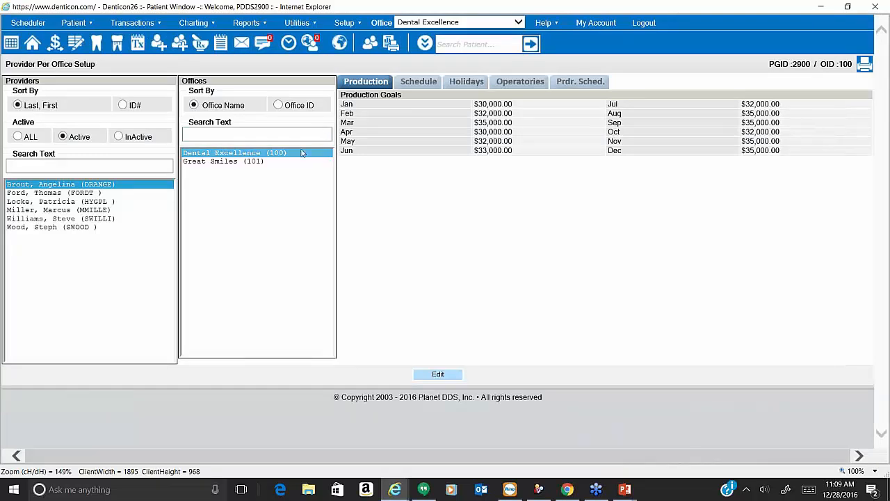
{"action": "left_click", "coordinate": [577, 82]}
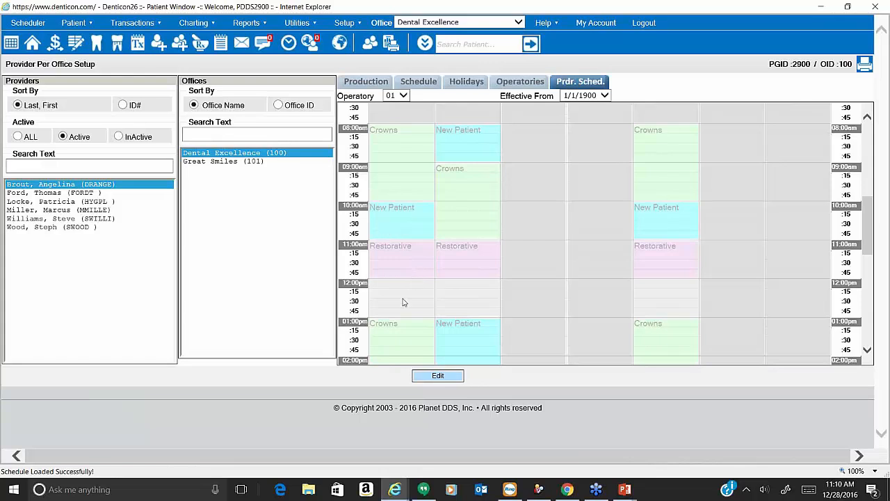
{"action": "scroll", "coordinate": [400, 313], "scroll_direction": "down", "scroll_amount": 3}
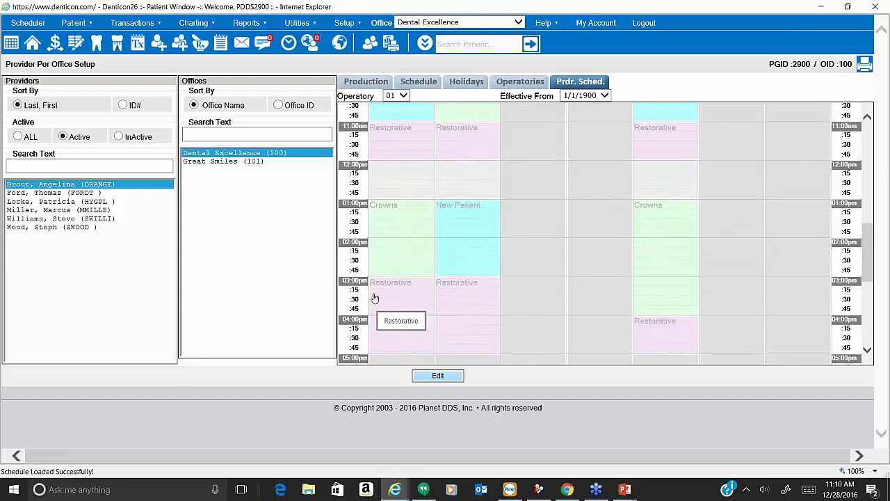
{"action": "scroll", "coordinate": [380, 207], "scroll_direction": "up", "scroll_amount": 2}
{"action": "scroll", "coordinate": [445, 191], "scroll_direction": "up", "scroll_amount": 3}
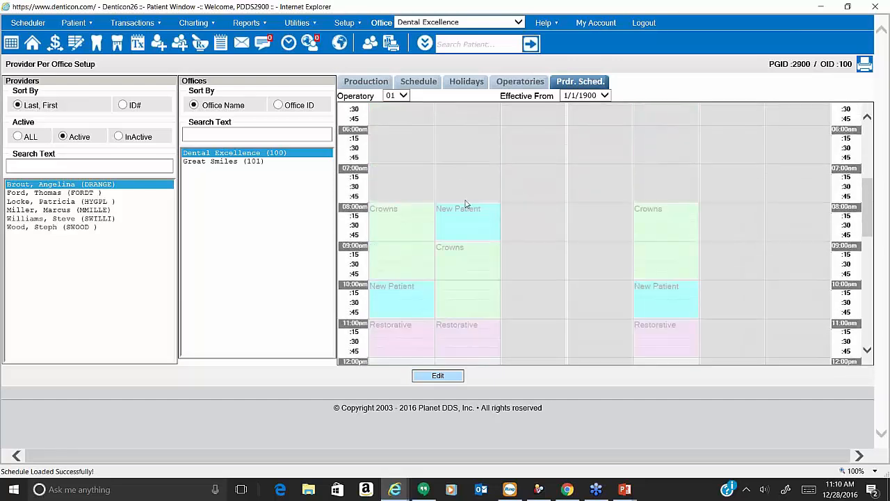
{"action": "scroll", "coordinate": [476, 282], "scroll_direction": "down", "scroll_amount": 2}
{"action": "scroll", "coordinate": [473, 291], "scroll_direction": "down", "scroll_amount": 1}
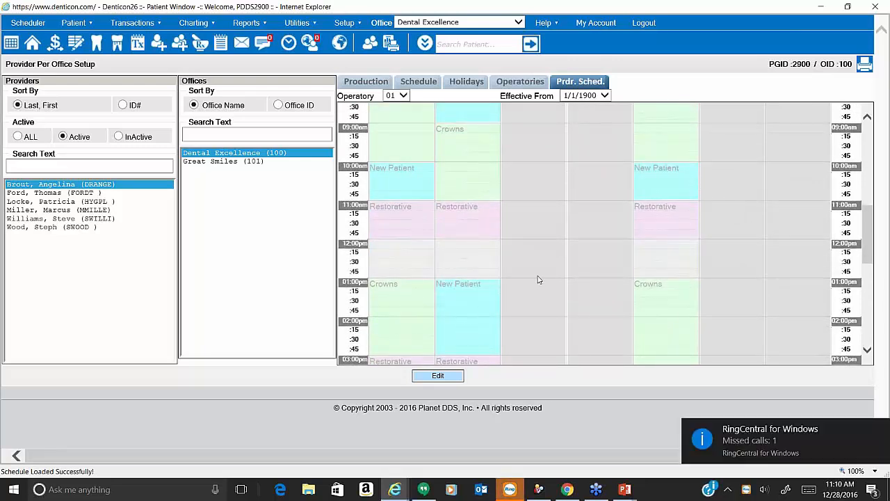
{"action": "scroll", "coordinate": [538, 280], "scroll_direction": "up", "scroll_amount": 2}
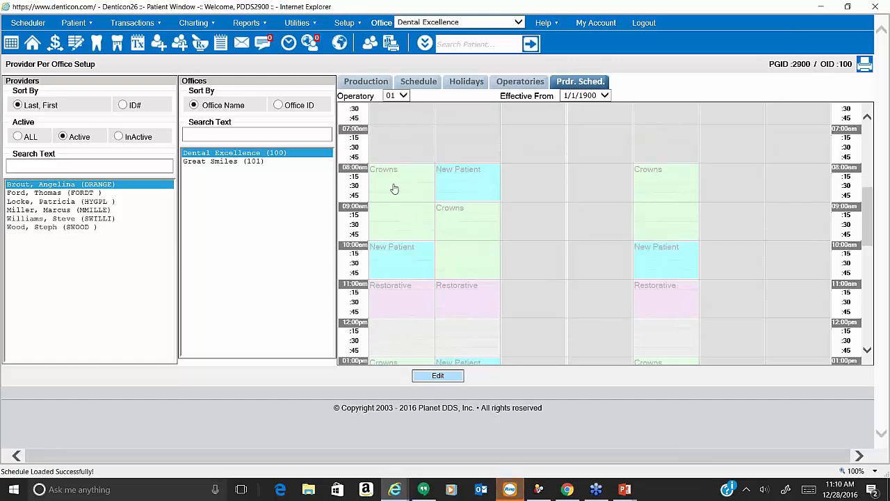
{"action": "scroll", "coordinate": [394, 188], "scroll_direction": "up", "scroll_amount": 4}
{"action": "scroll", "coordinate": [396, 254], "scroll_direction": "up", "scroll_amount": 4}
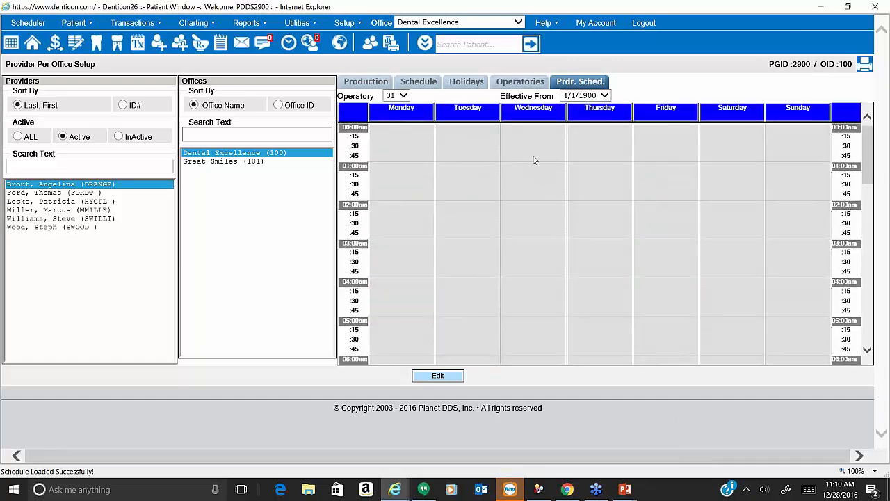
{"action": "scroll", "coordinate": [411, 260], "scroll_direction": "down", "scroll_amount": 5}
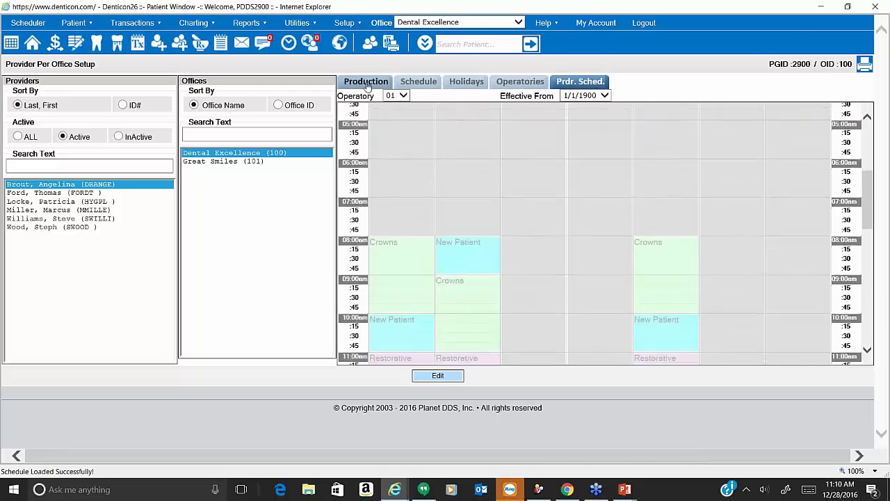
Recheck the weekly hours and assigned operatories, then return to the operatory schedule grid.
{"action": "left_click", "coordinate": [404, 96]}
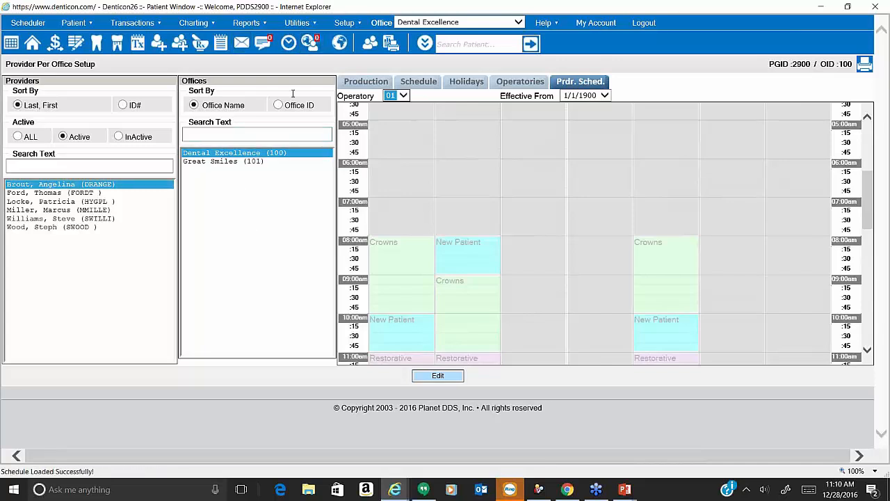
{"action": "left_click", "coordinate": [418, 81]}
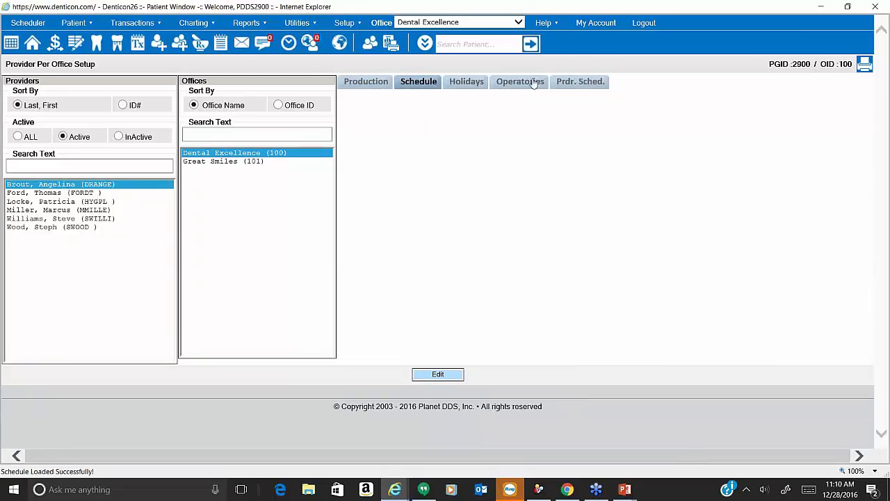
{"action": "left_click", "coordinate": [534, 82]}
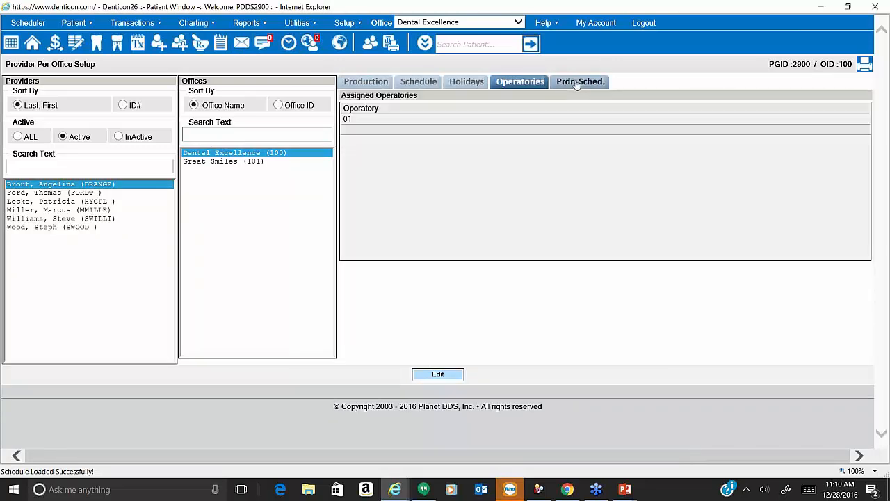
{"action": "left_click", "coordinate": [576, 82]}
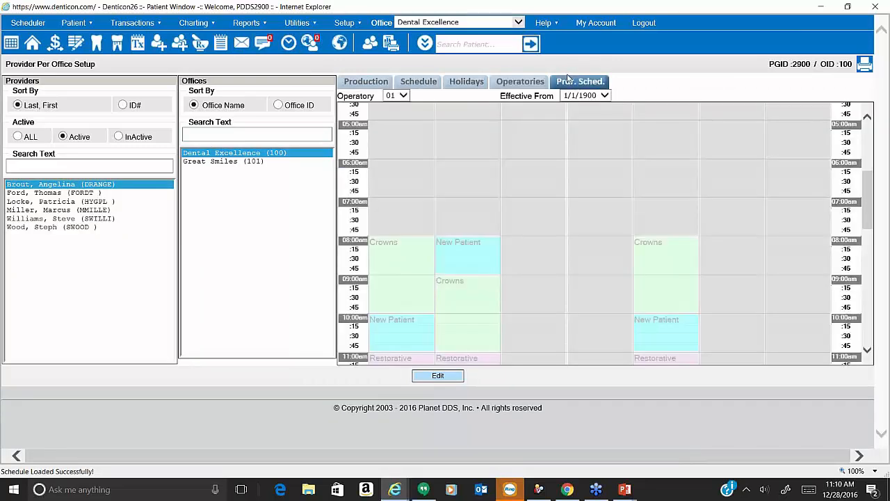
{"action": "left_click", "coordinate": [355, 22]}
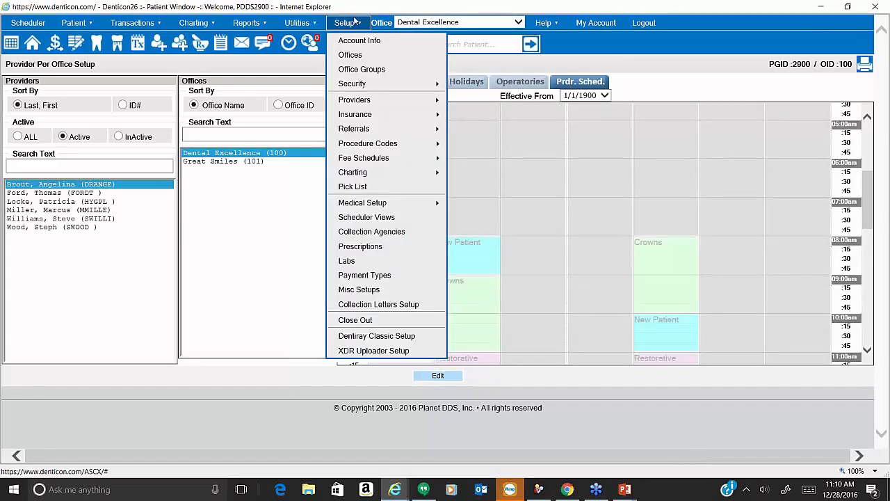
Open Scheduler Views setup and inspect the Gen Dentist-Hygienist view's details.
{"action": "left_click", "coordinate": [370, 220]}
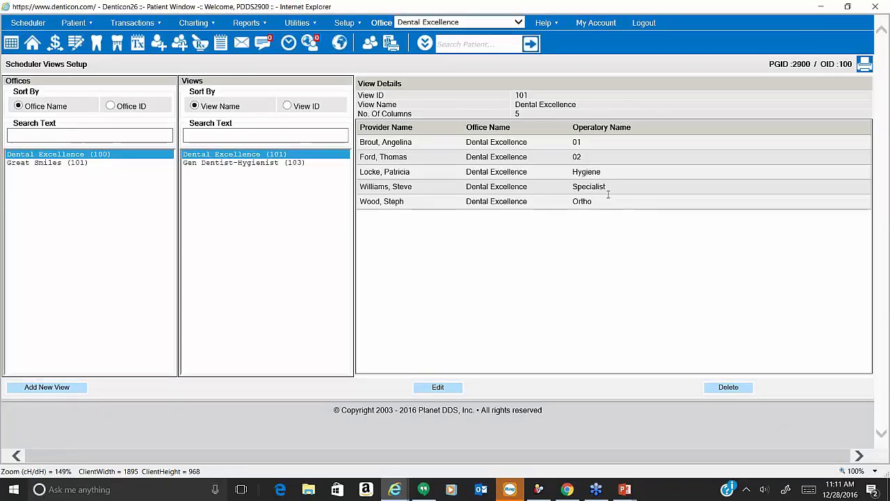
{"action": "left_click", "coordinate": [226, 163]}
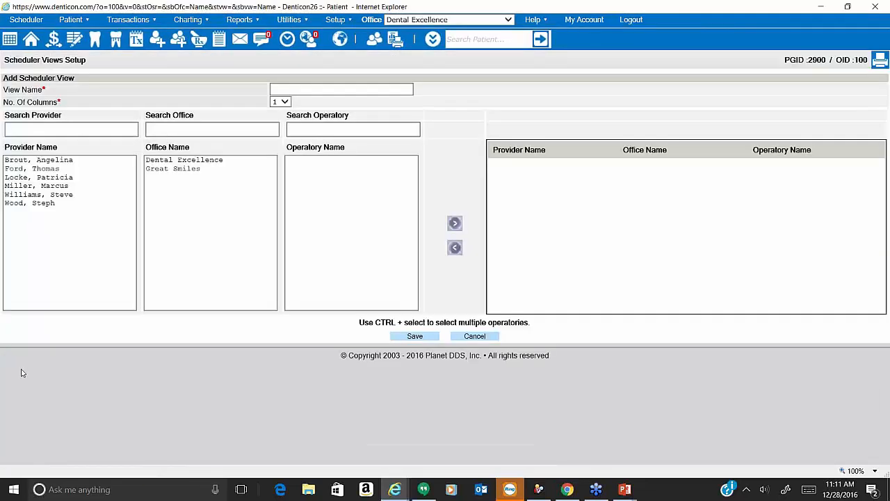
Draft a view named 'new' with a provider at Dental Excellence, Specialist operatory, then cancel it.
{"action": "left_click", "coordinate": [292, 85]}
{"action": "type", "text": "new"}
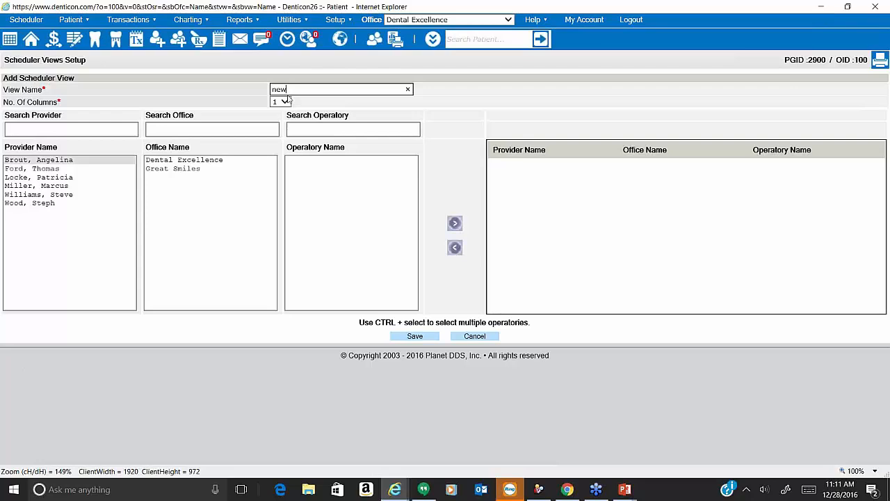
{"action": "left_click", "coordinate": [36, 186]}
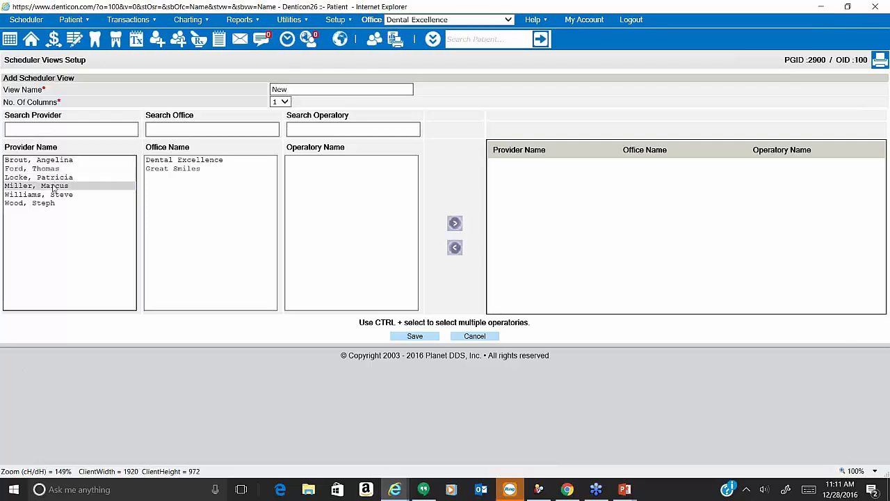
{"action": "left_click", "coordinate": [165, 165]}
{"action": "left_click", "coordinate": [299, 160]}
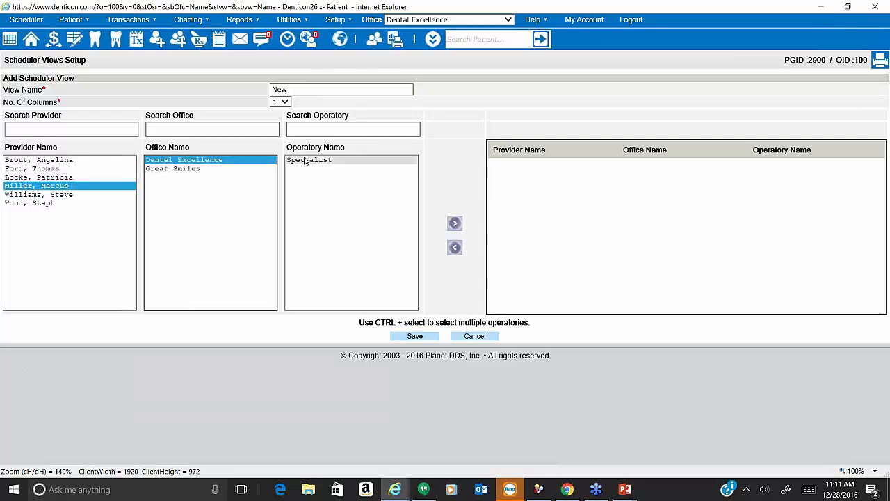
{"action": "left_click", "coordinate": [454, 222]}
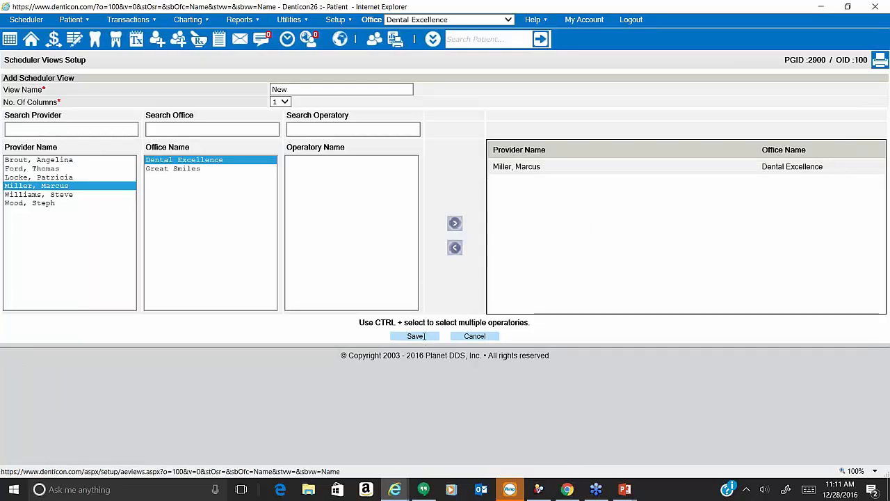
{"action": "left_click", "coordinate": [469, 336]}
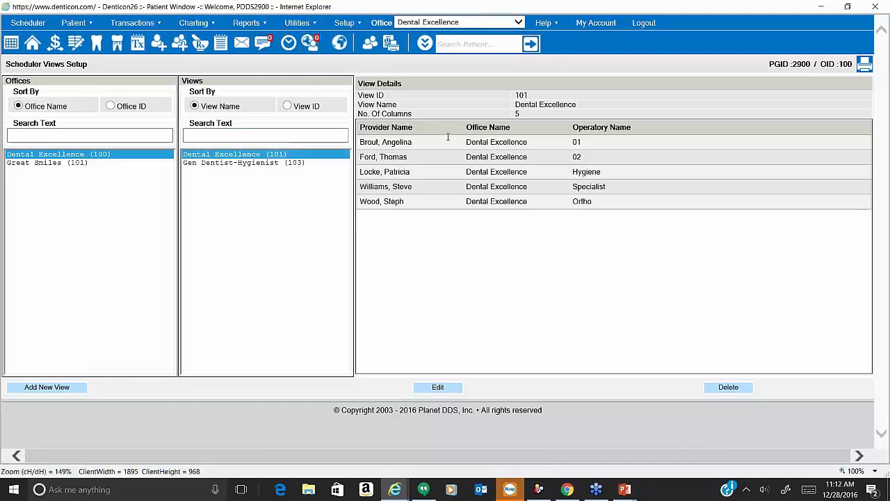
Check the support user's default scheduler views for Dental Excellence and Great Smiles.
{"action": "left_click", "coordinate": [348, 23]}
{"action": "mouse_move", "coordinate": [363, 88]}
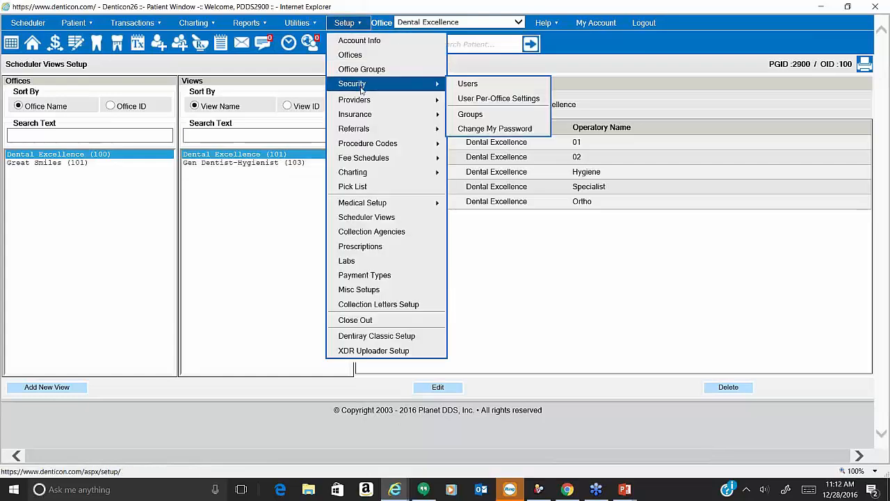
{"action": "left_click", "coordinate": [475, 99]}
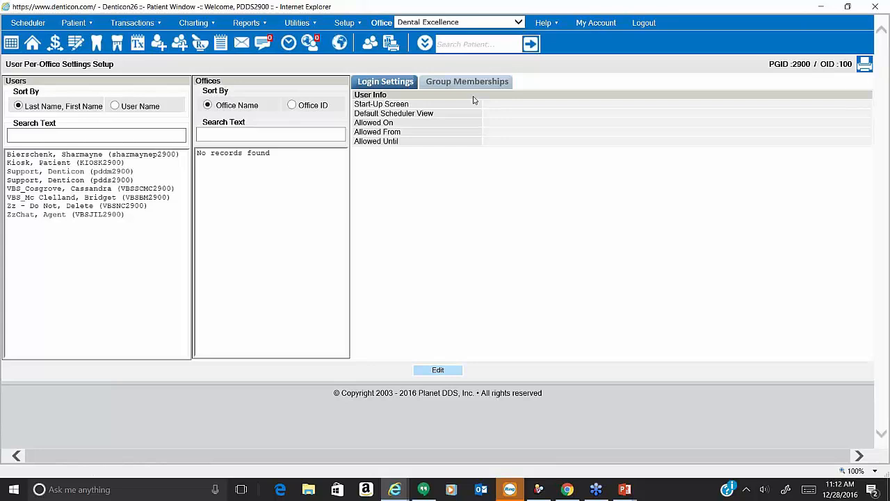
{"action": "left_click", "coordinate": [162, 181]}
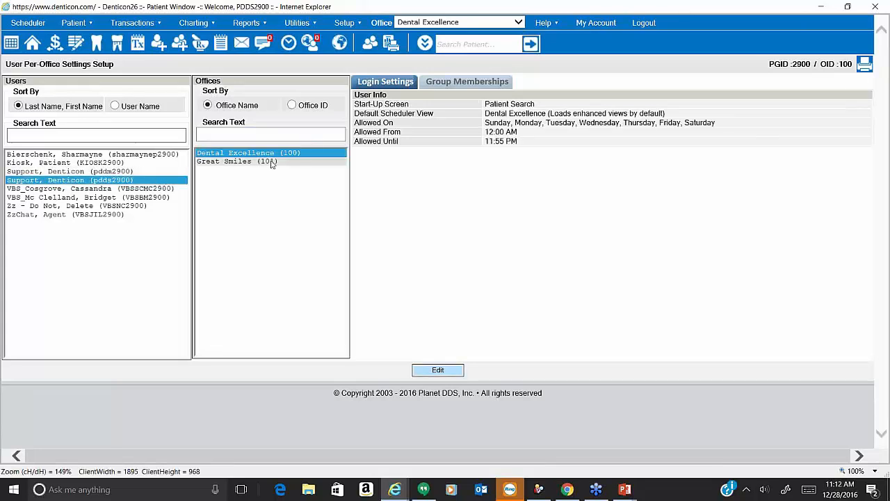
{"action": "left_click", "coordinate": [223, 156]}
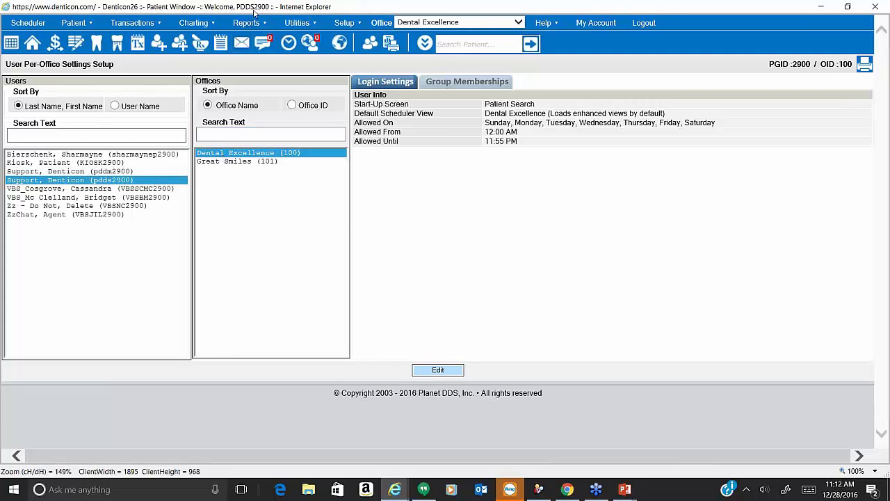
{"action": "left_click", "coordinate": [129, 181]}
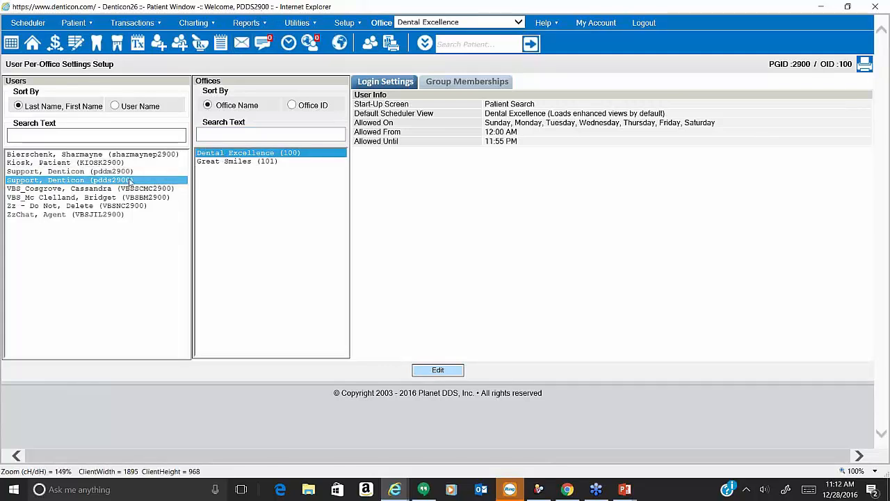
{"action": "left_click", "coordinate": [207, 154]}
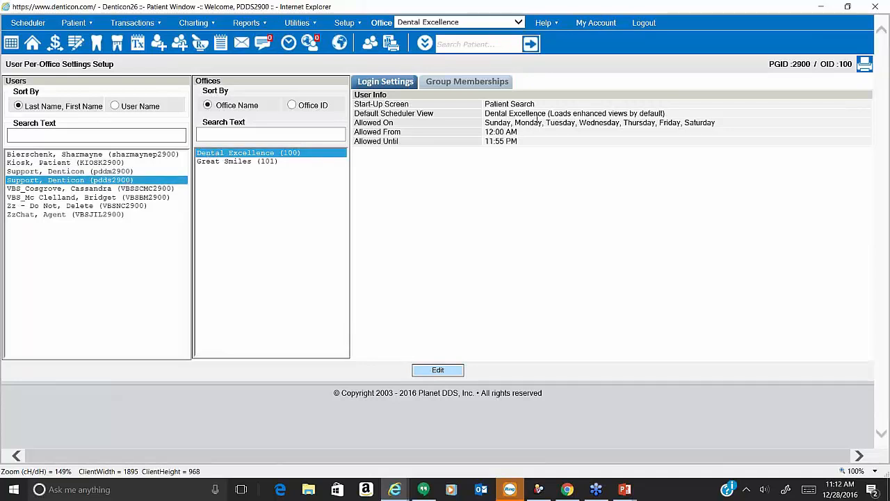
{"action": "left_click_drag", "start_coordinate": [546, 113], "coordinate": [485, 113]}
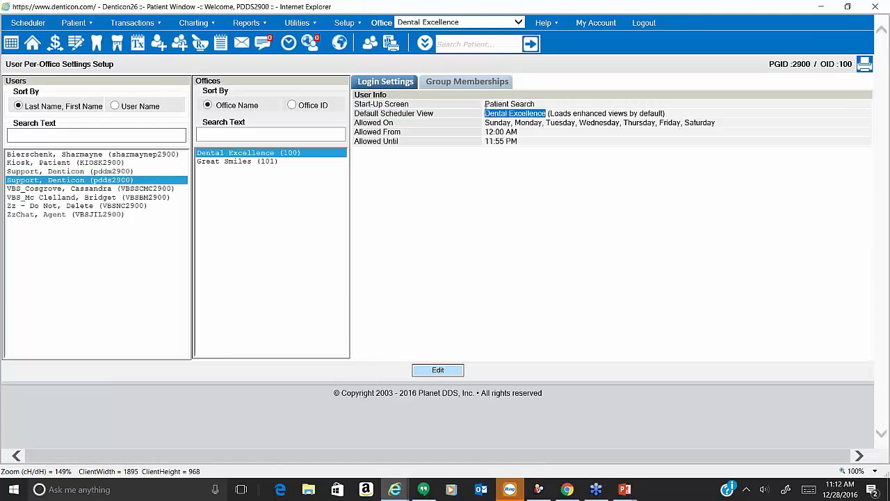
{"action": "left_click", "coordinate": [288, 167]}
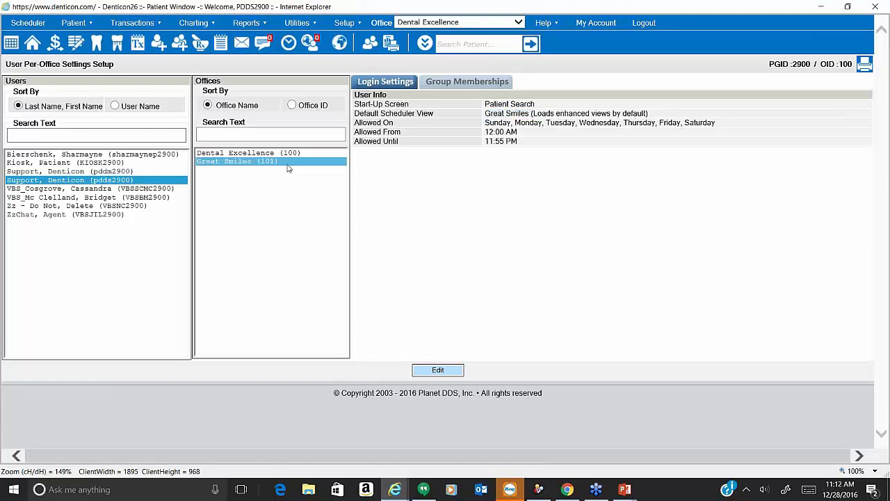
{"action": "left_click_drag", "start_coordinate": [530, 114], "coordinate": [484, 114]}
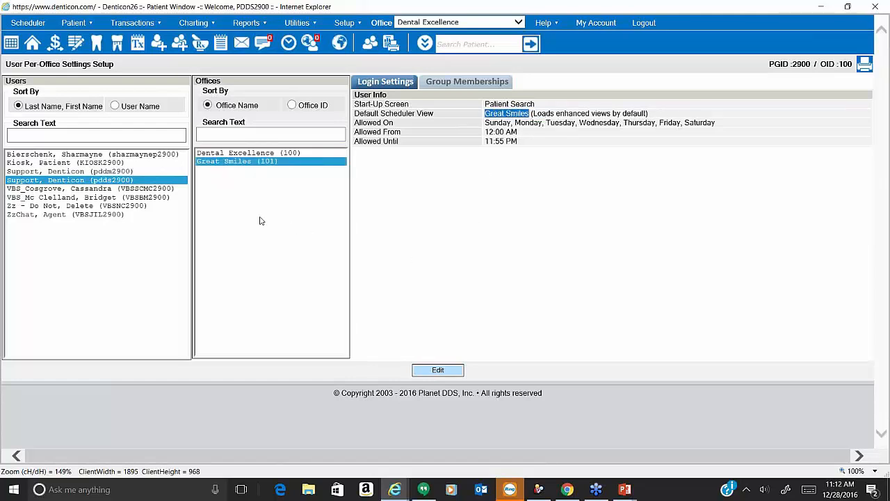
Select another user whose default view is Daily View and edit their login settings.
{"action": "left_click", "coordinate": [162, 189]}
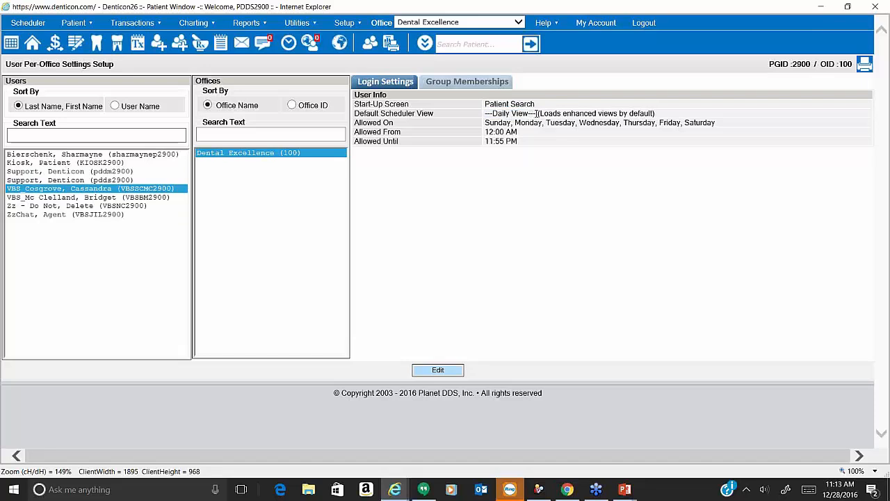
{"action": "left_click_drag", "start_coordinate": [537, 114], "coordinate": [484, 113]}
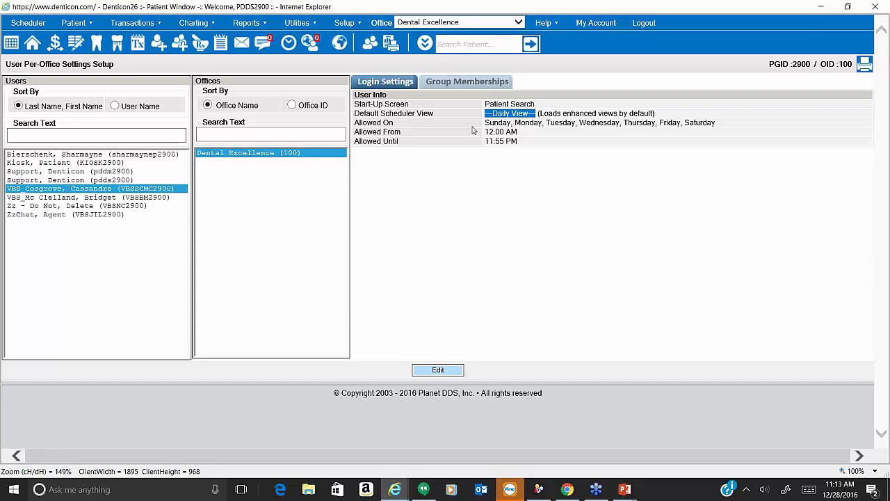
{"action": "left_click", "coordinate": [440, 370]}
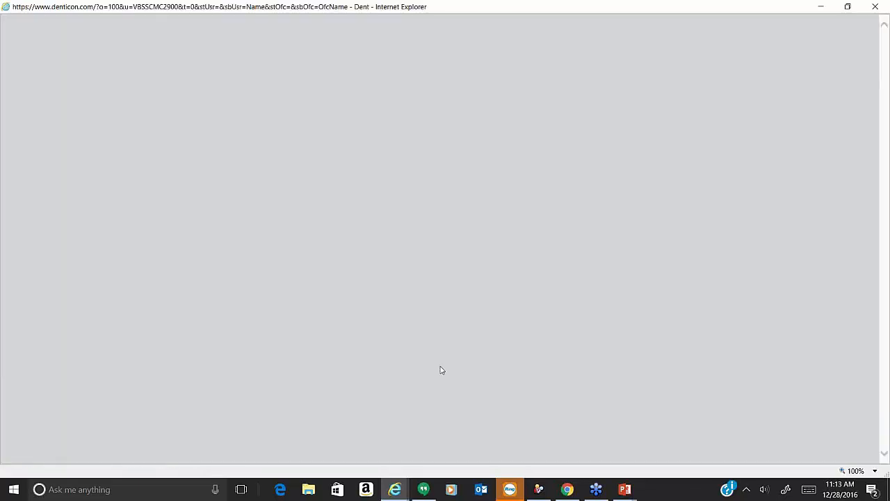
Change the user's default scheduler view to Dental Excellence, save, and open the Scheduler.
{"action": "left_click", "coordinate": [299, 120]}
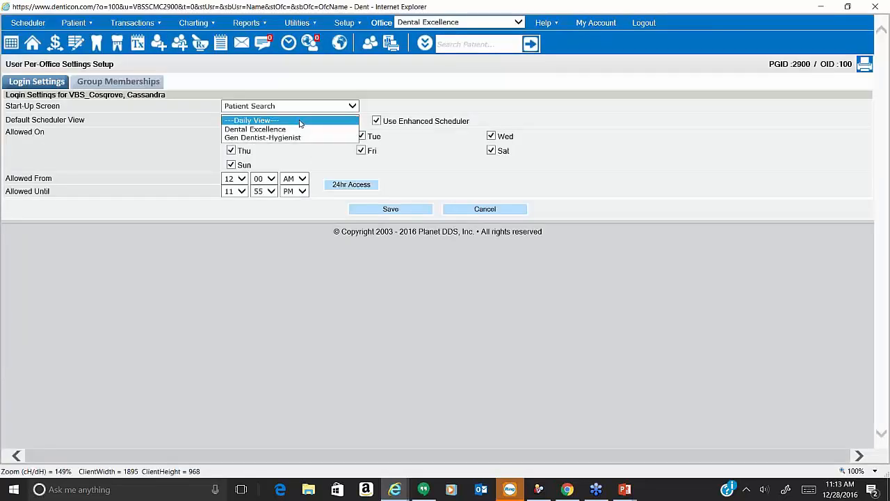
{"action": "left_click", "coordinate": [299, 128]}
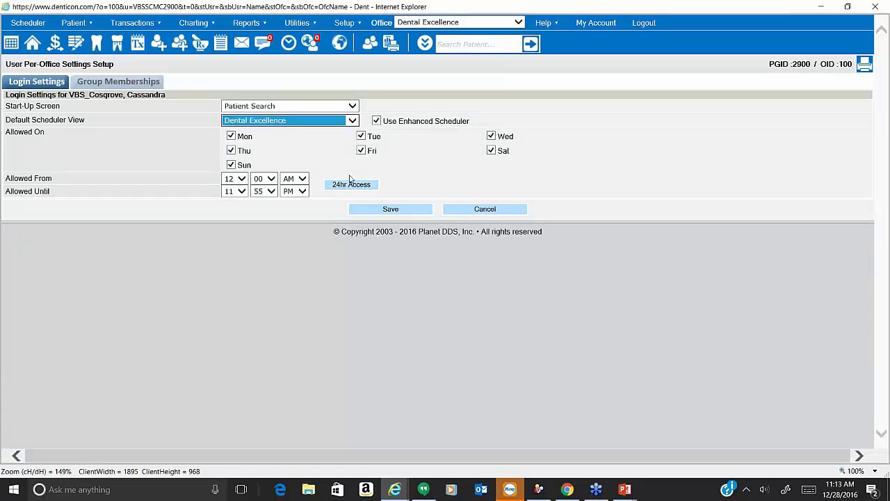
{"action": "left_click", "coordinate": [390, 208]}
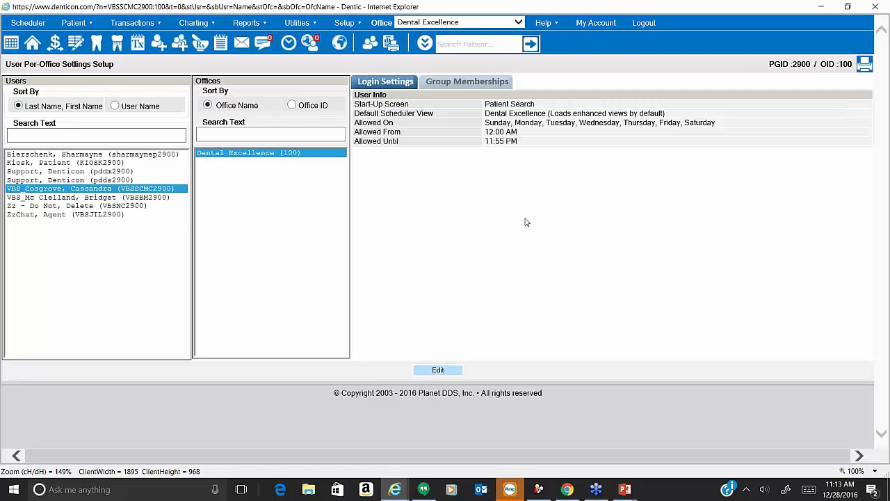
{"action": "left_click", "coordinate": [43, 27]}
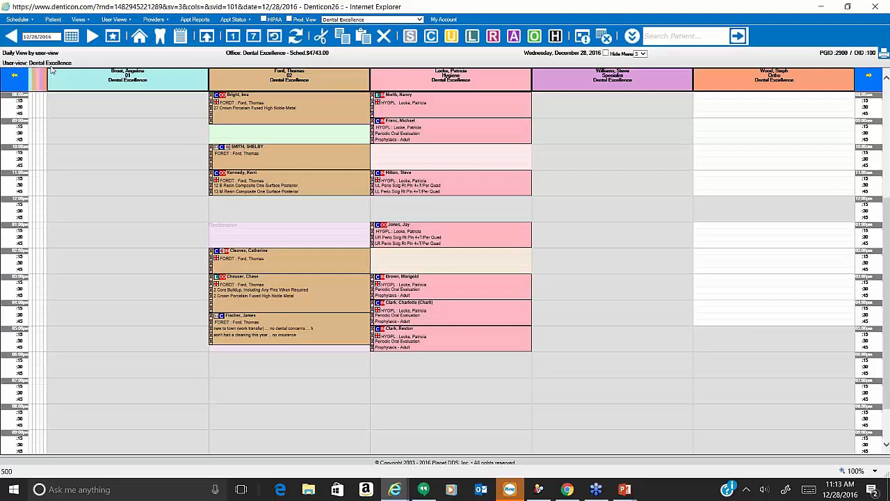
{"action": "left_click", "coordinate": [128, 20]}
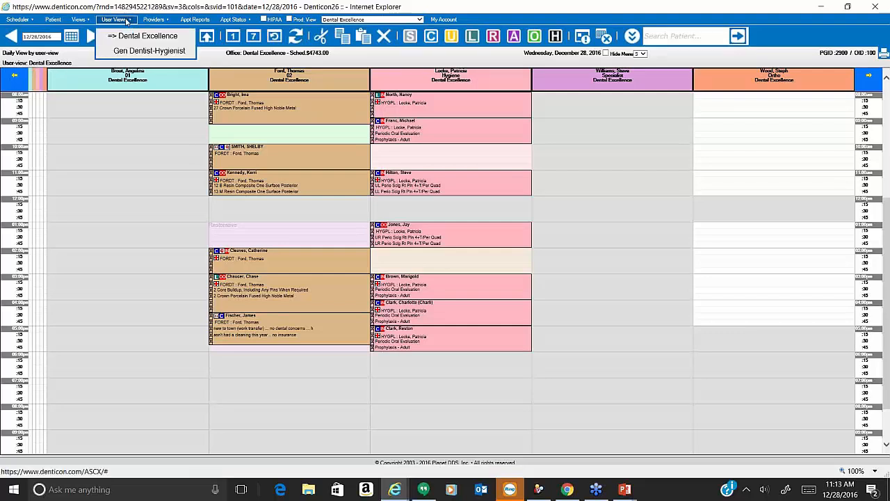
{"action": "left_click", "coordinate": [127, 52]}
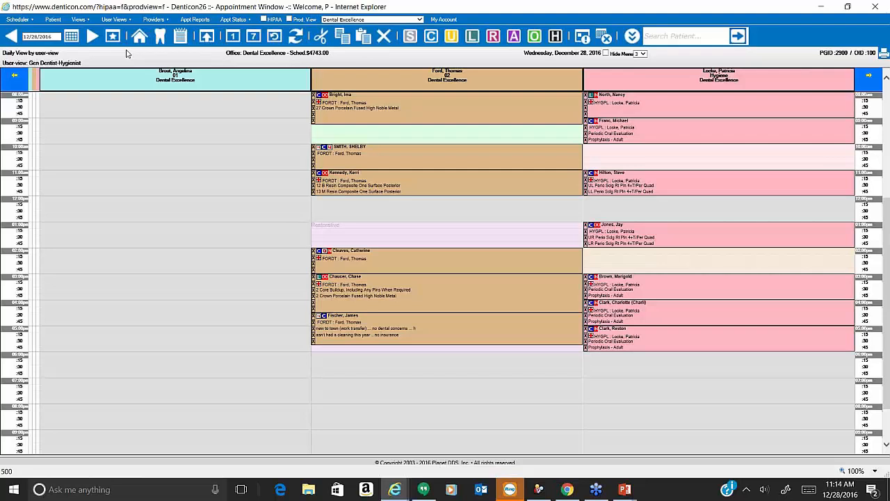
{"action": "left_click", "coordinate": [127, 21]}
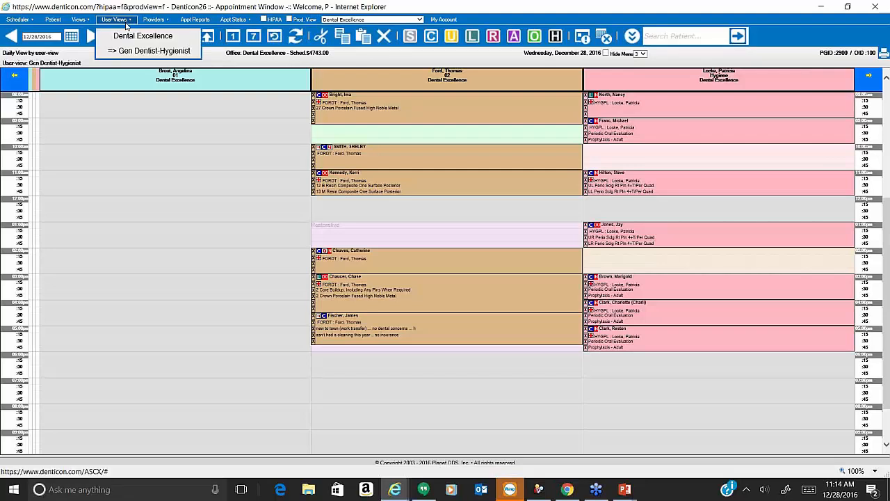
{"action": "left_click", "coordinate": [129, 38]}
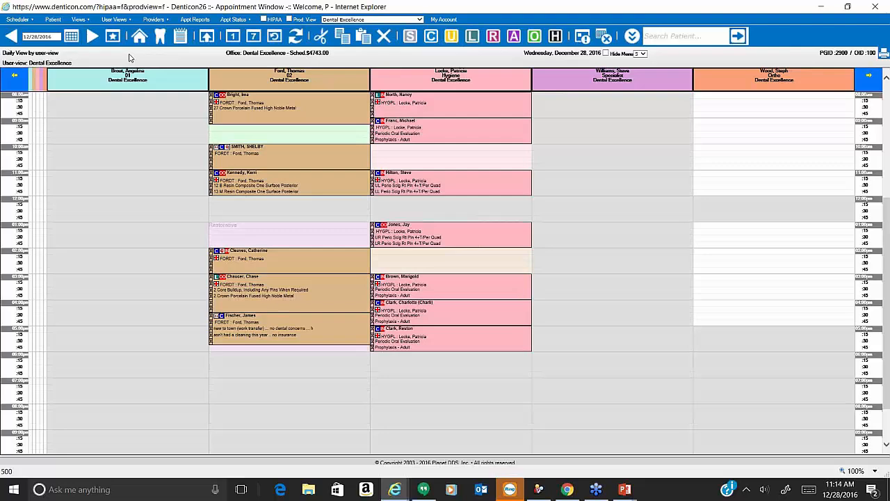
{"action": "mouse_move", "coordinate": [127, 21]}
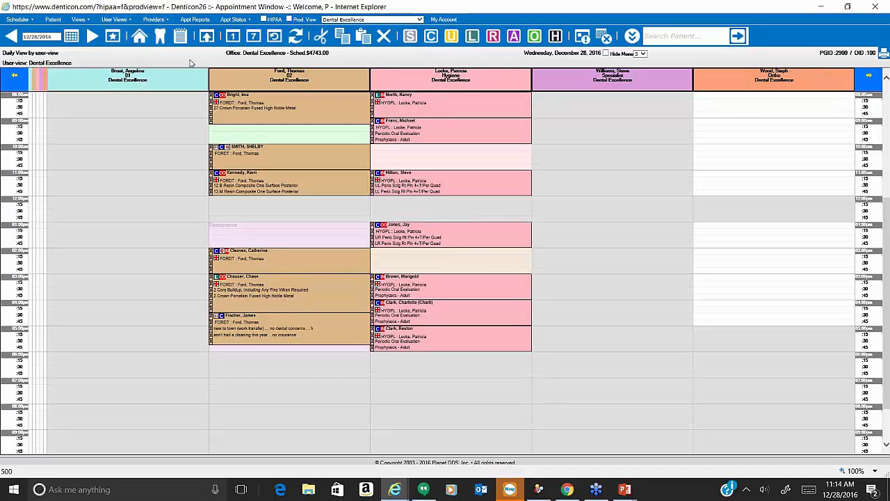
Filter the scheduler to the first listed provider's daily schedule.
{"action": "left_click", "coordinate": [161, 21]}
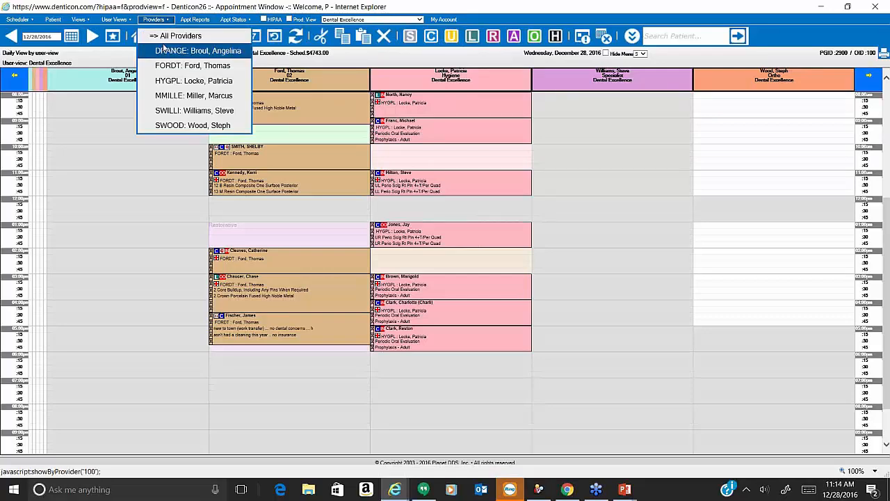
{"action": "left_click", "coordinate": [167, 50]}
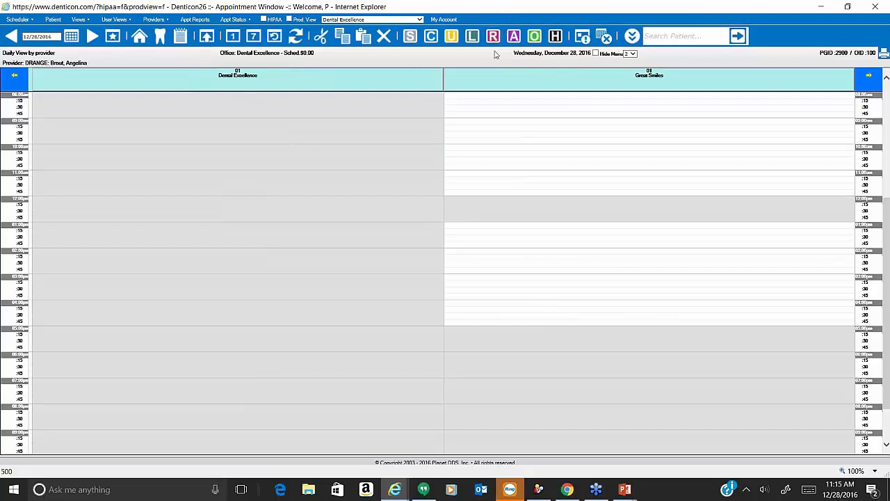
Jump the schedule to Tuesday, December 27, 2016 and show all providers and operatories.
{"action": "left_click", "coordinate": [71, 39]}
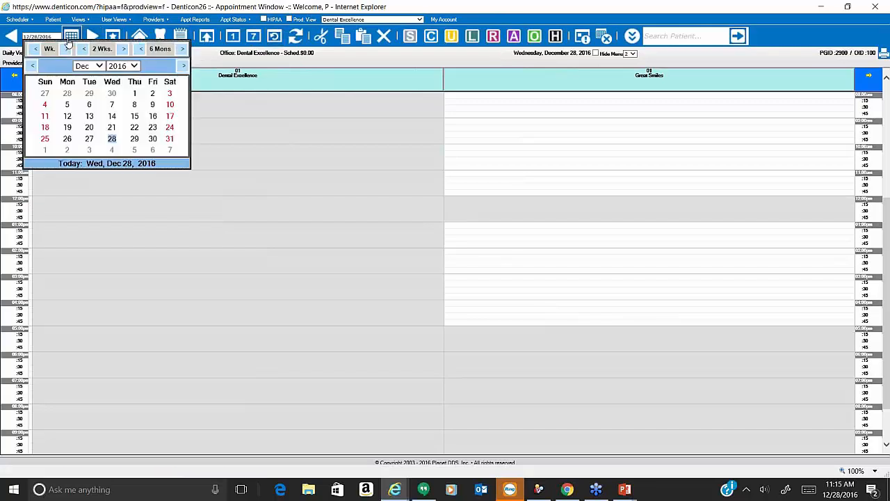
{"action": "left_click", "coordinate": [89, 139]}
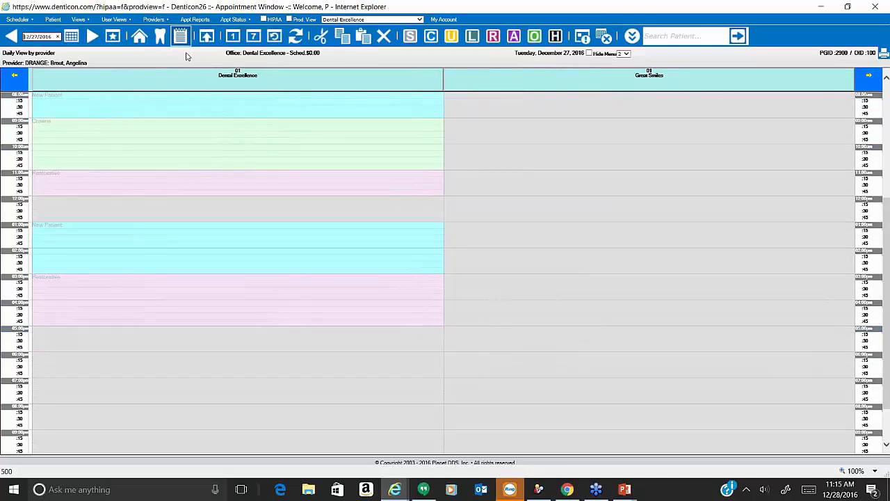
{"action": "left_click", "coordinate": [159, 20]}
{"action": "left_click", "coordinate": [157, 35]}
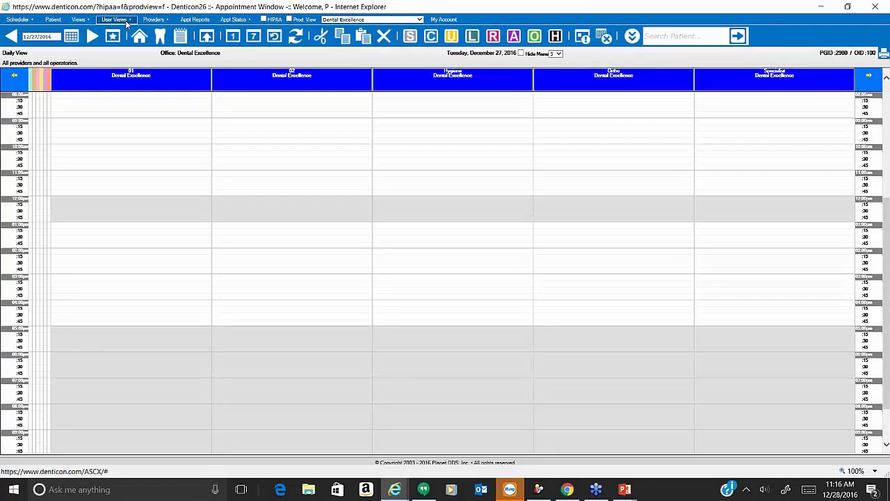
{"action": "left_click", "coordinate": [115, 20]}
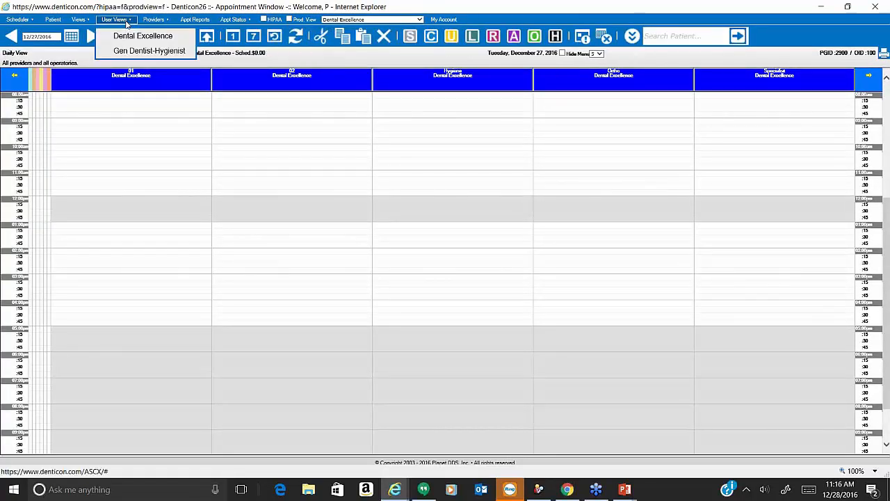
{"action": "left_click", "coordinate": [157, 20]}
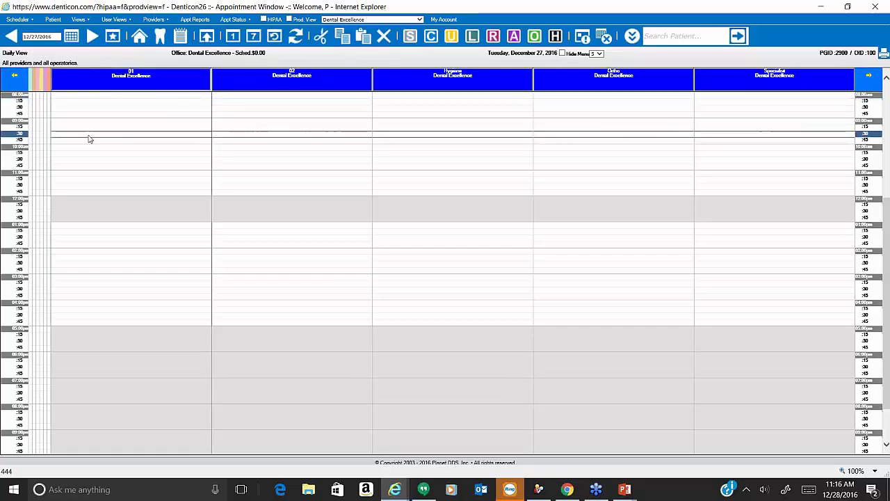
Load the Dental Excellence user view on the December 27, 2016 schedule.
{"action": "scroll", "coordinate": [87, 138], "scroll_direction": "up", "scroll_amount": 3}
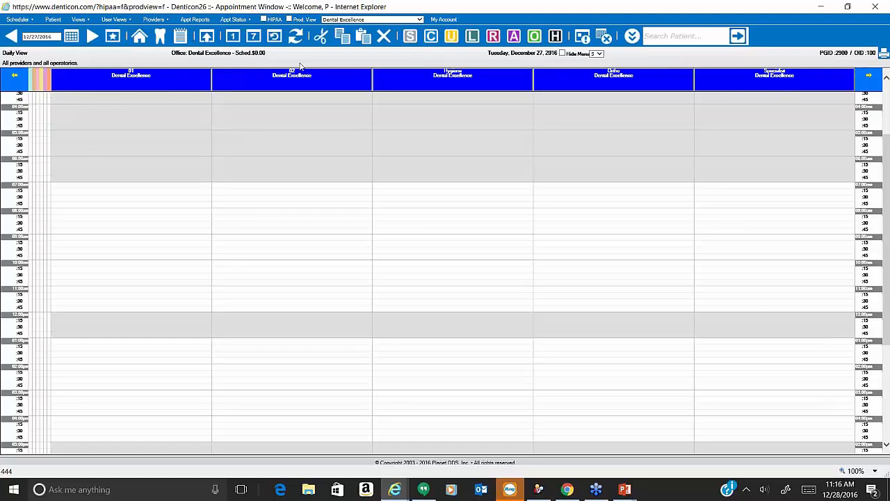
{"action": "left_click", "coordinate": [115, 20]}
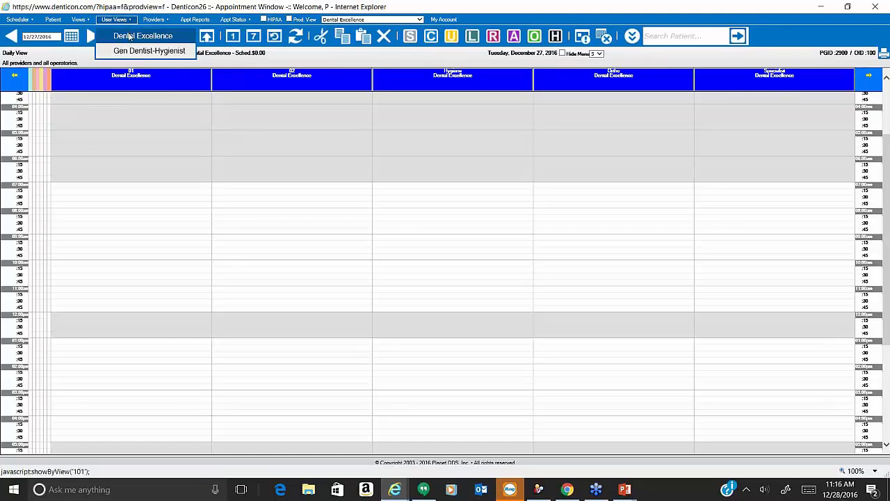
{"action": "left_click", "coordinate": [130, 36]}
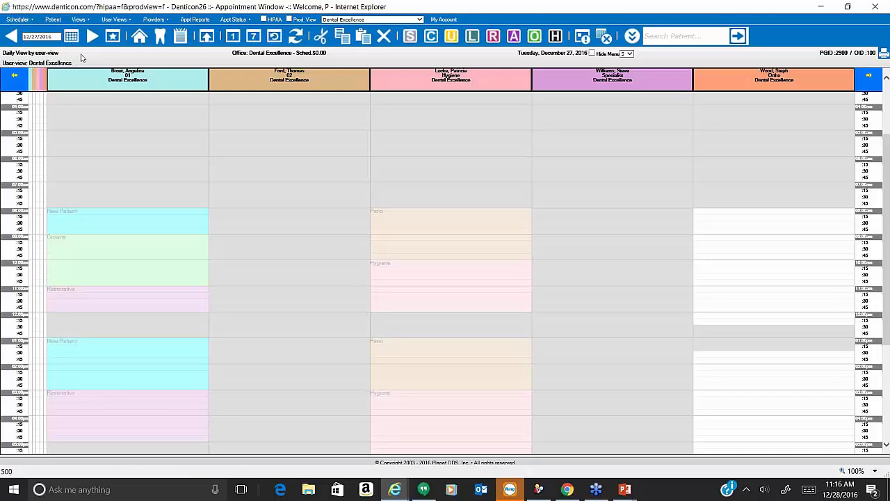
{"action": "left_click", "coordinate": [17, 19]}
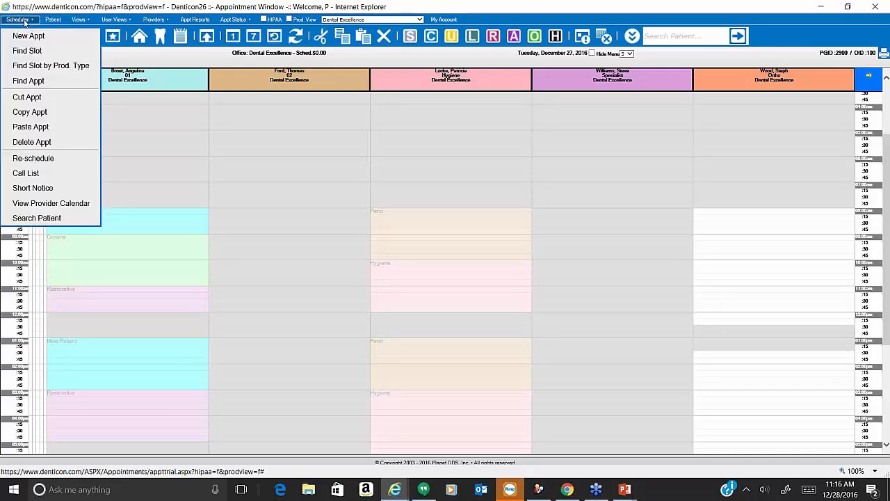
Open the ORANGE provider's calendar and load their schedule for Tuesday, January 10, 2017.
{"action": "left_click", "coordinate": [25, 203]}
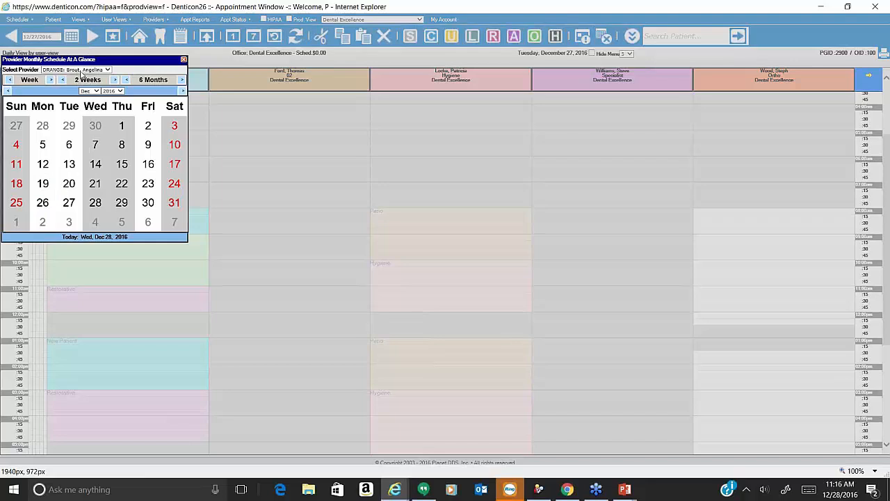
{"action": "left_click", "coordinate": [108, 70]}
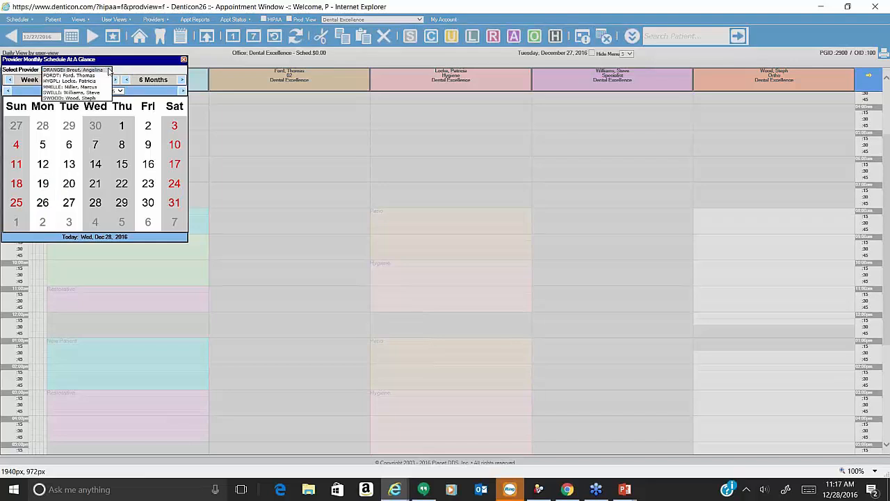
{"action": "left_click", "coordinate": [76, 70]}
{"action": "left_click", "coordinate": [183, 93]}
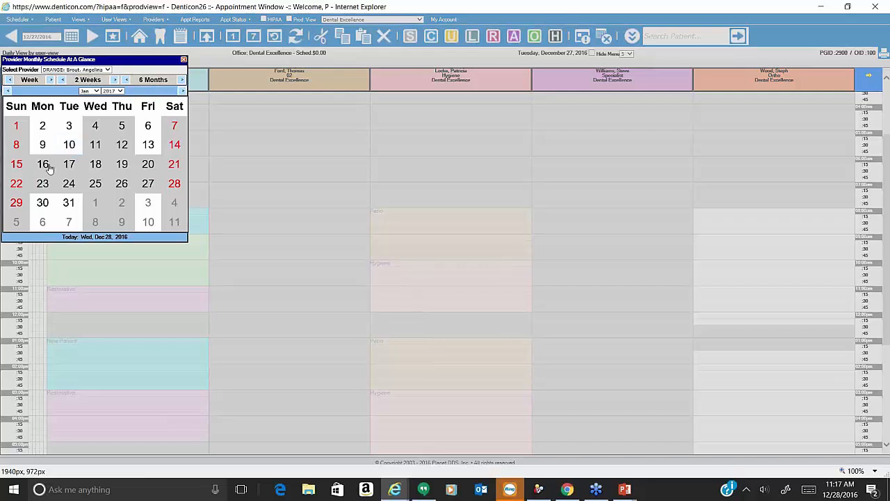
{"action": "mouse_move", "coordinate": [44, 167]}
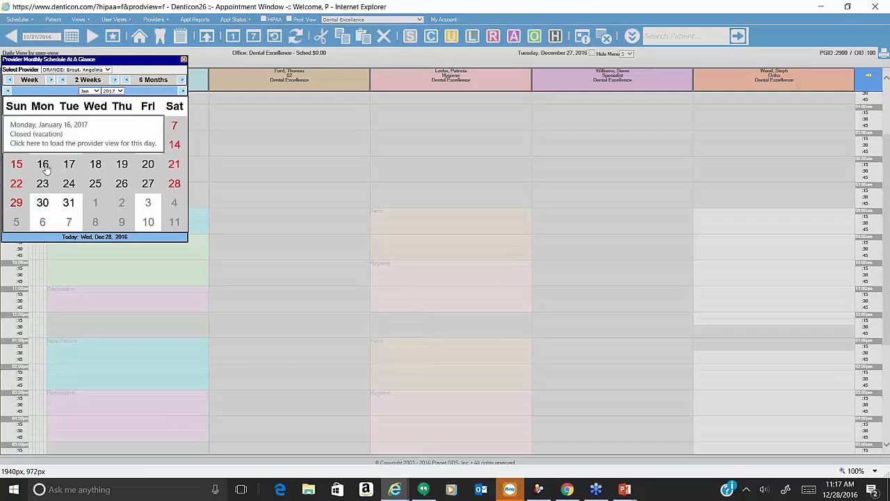
{"action": "mouse_move", "coordinate": [42, 184]}
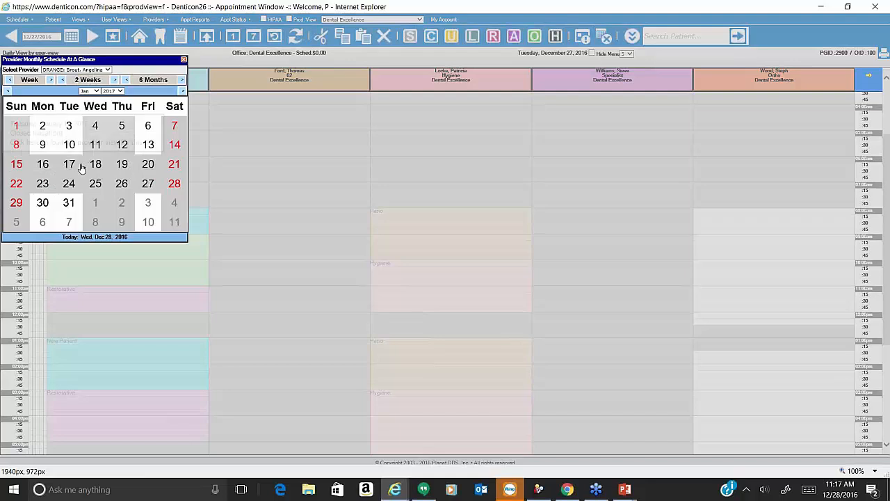
{"action": "mouse_move", "coordinate": [77, 148]}
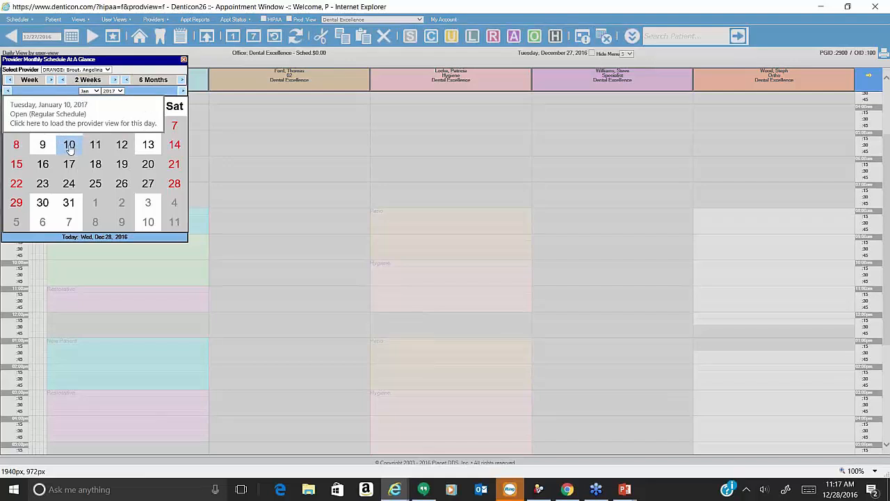
{"action": "left_click", "coordinate": [70, 146]}
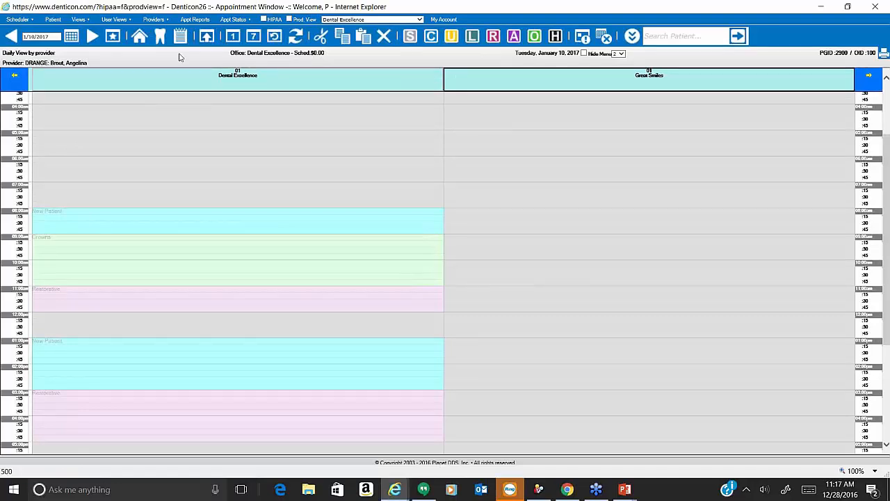
Show today's Dental Excellence schedule, select the 10:00 appointment, then bring back User Per-Office Settings.
{"action": "left_click", "coordinate": [114, 19]}
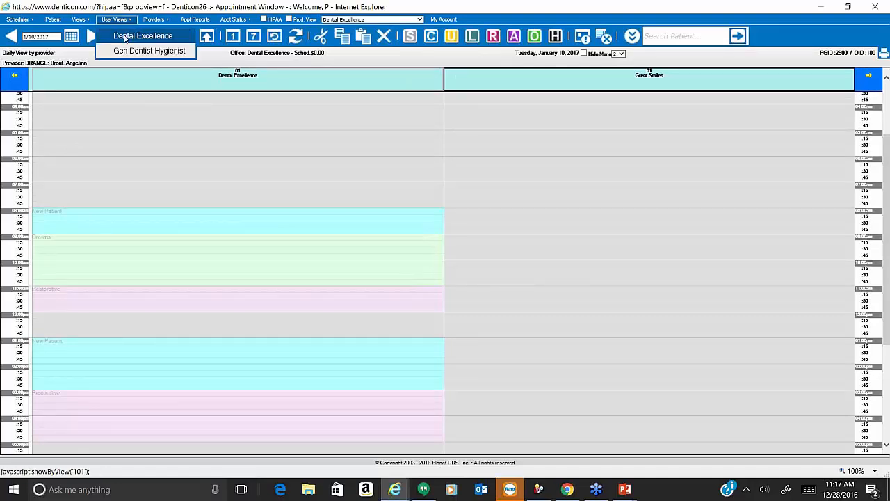
{"action": "left_click", "coordinate": [127, 37]}
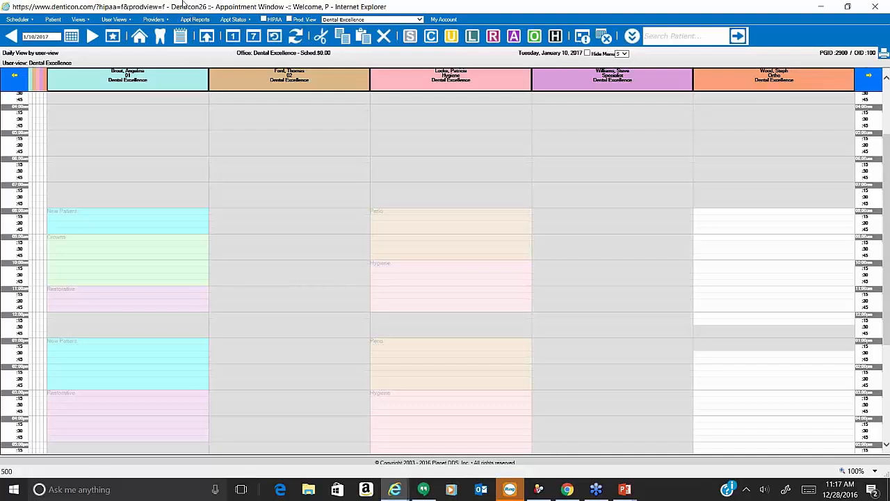
{"action": "left_click", "coordinate": [138, 38]}
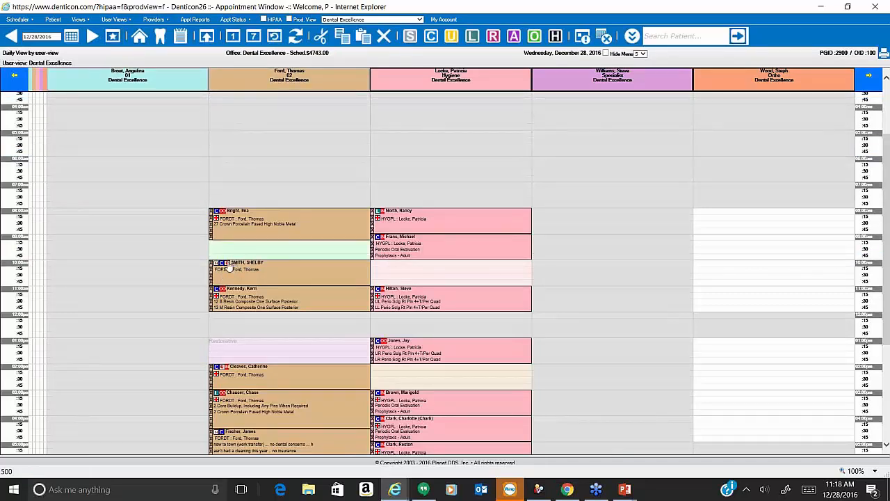
{"action": "left_click", "coordinate": [230, 271]}
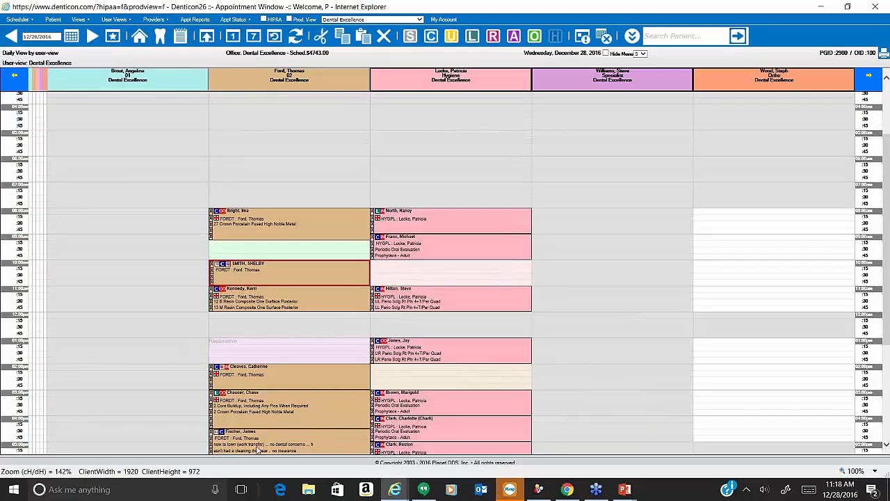
{"action": "left_click", "coordinate": [317, 457]}
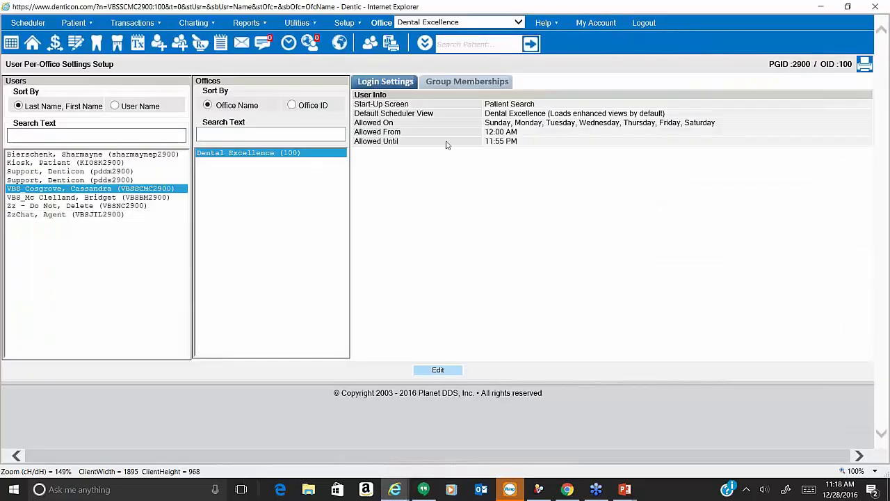
Search for the patient by last name, including inactive patients, then return to the scheduler.
{"action": "left_click", "coordinate": [481, 48]}
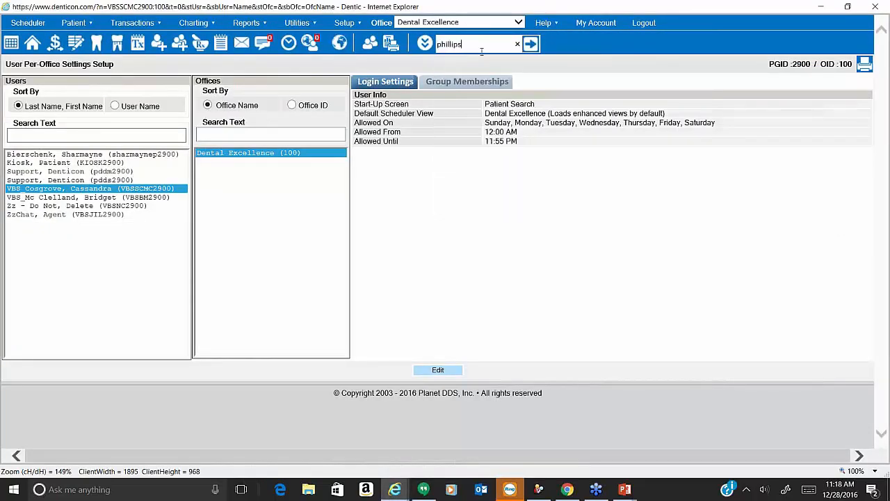
{"action": "key", "text": "Return"}
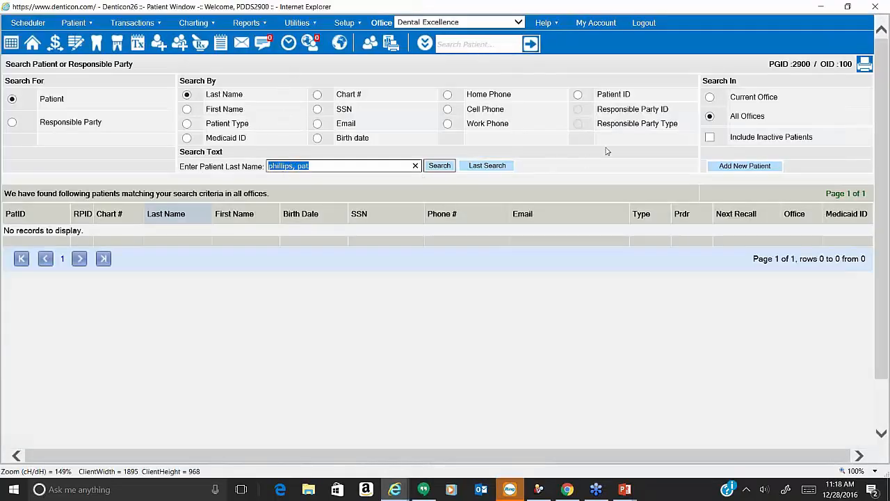
{"action": "left_click", "coordinate": [709, 138]}
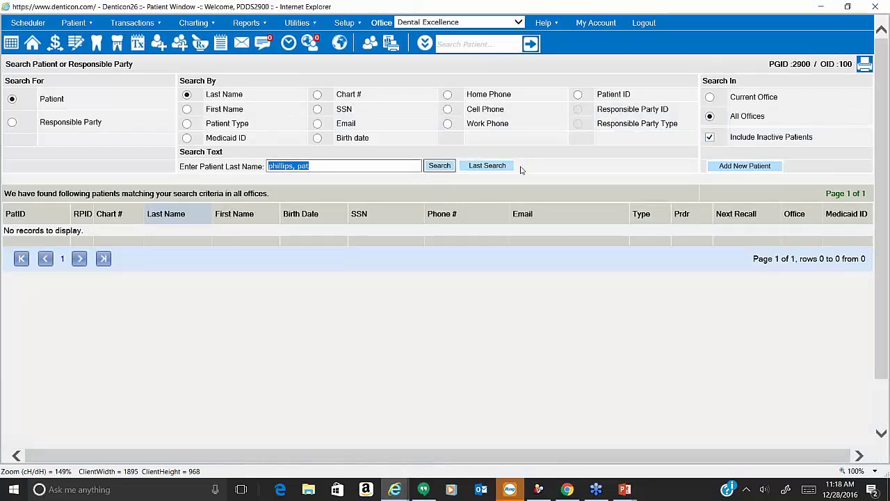
{"action": "left_click", "coordinate": [448, 171]}
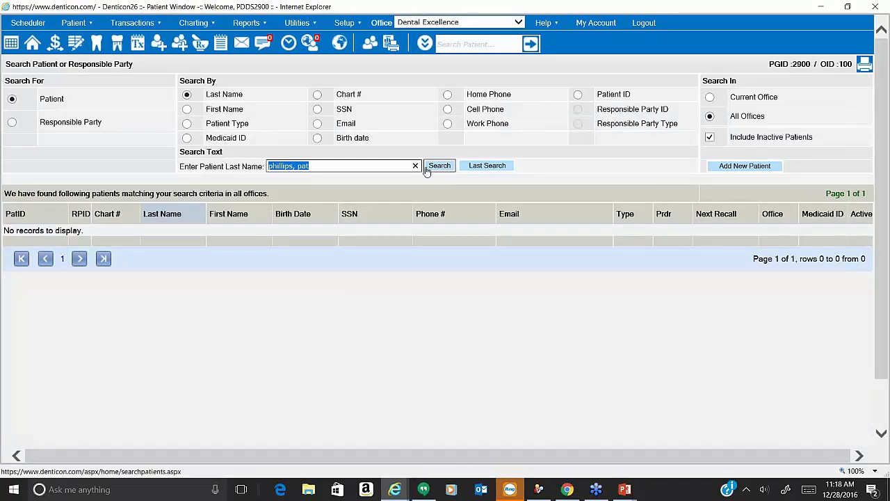
{"action": "key", "text": "alt+Tab"}
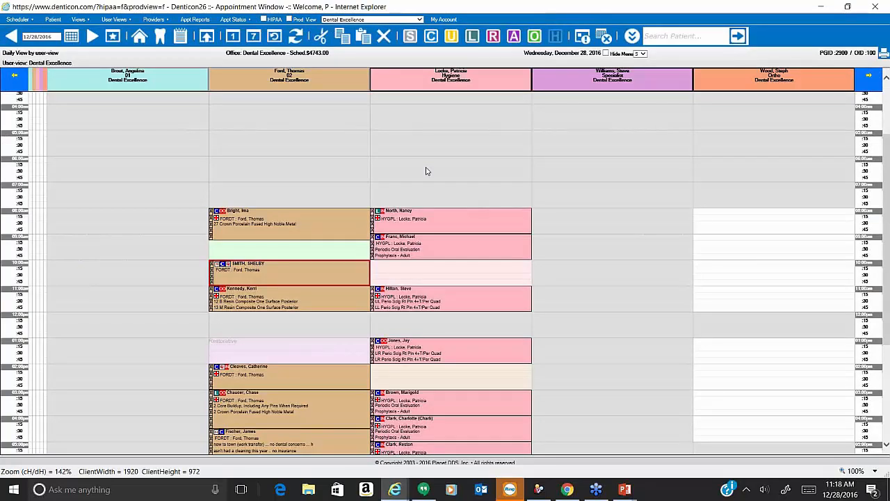
Find the patient's appointment by last name with Find Appt, then return to the default daily view.
{"action": "left_click", "coordinate": [28, 21]}
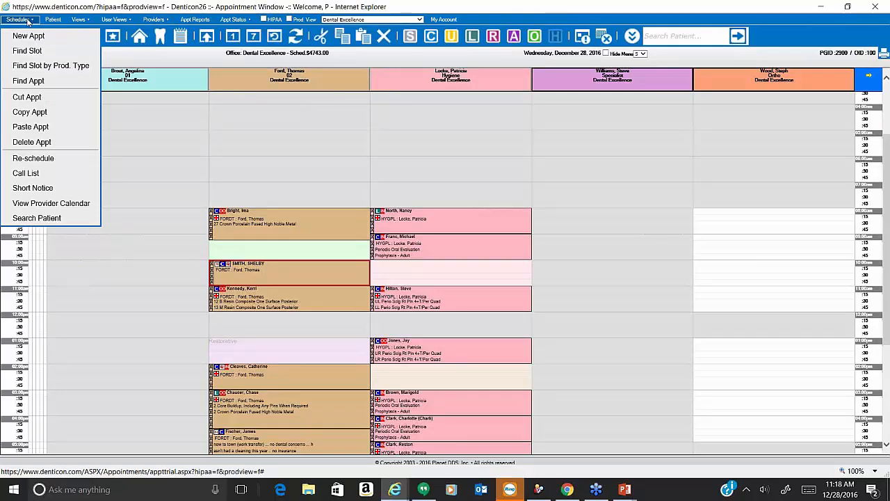
{"action": "left_click", "coordinate": [36, 82]}
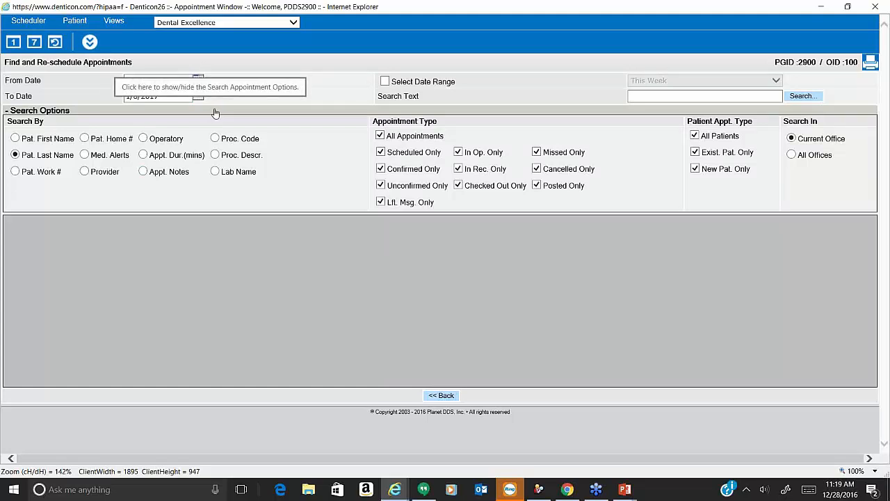
{"action": "left_click", "coordinate": [658, 91]}
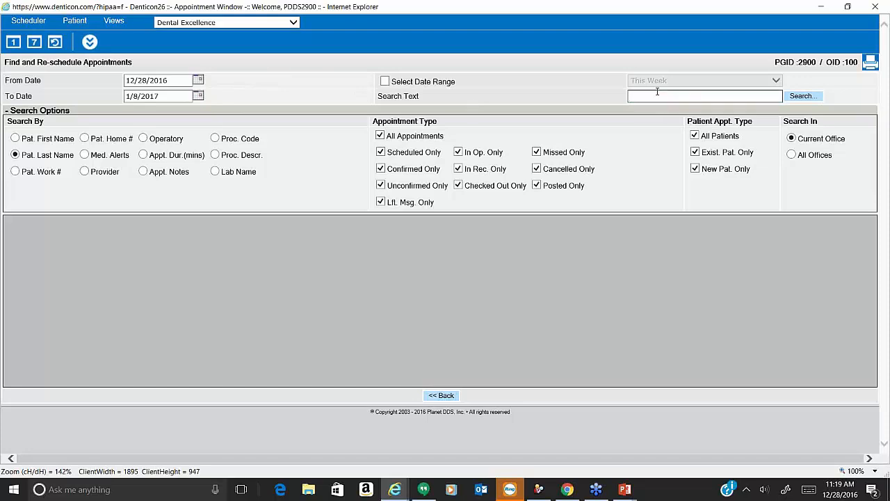
{"action": "type", "text": "phillips"}
{"action": "left_click", "coordinate": [800, 100]}
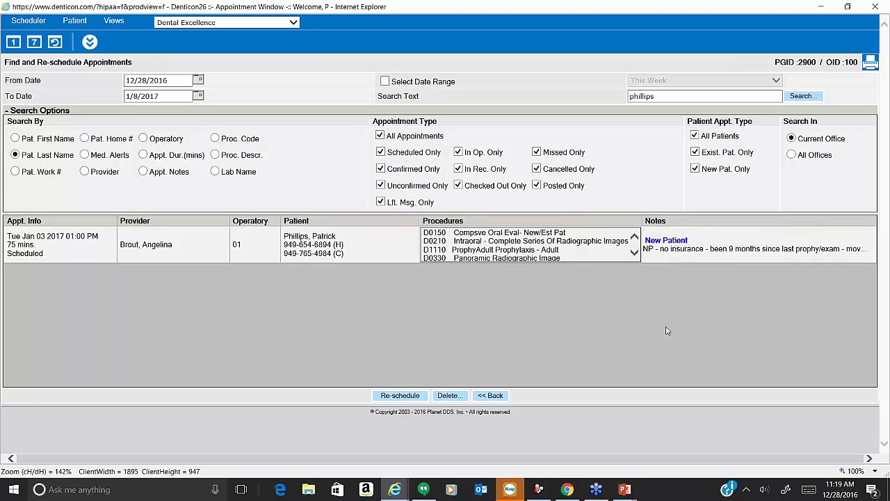
{"action": "left_click", "coordinate": [52, 43]}
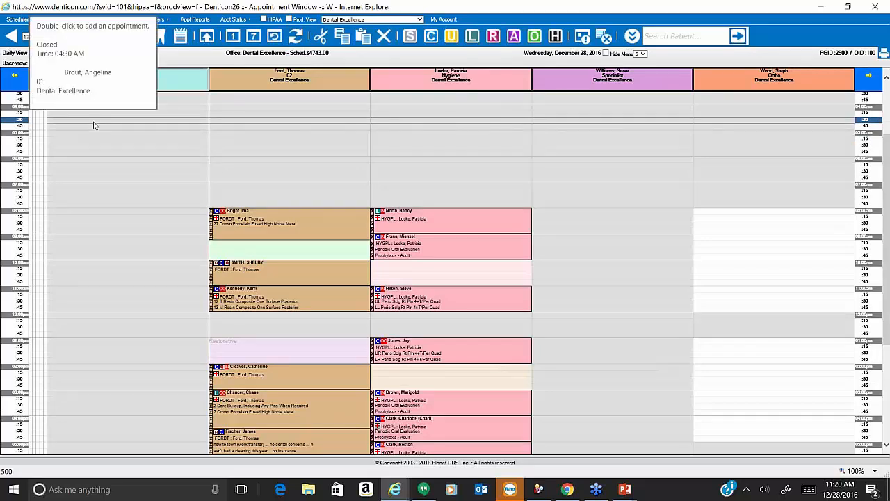
In the patient search window, run a quick search by the patient's partial name.
{"action": "scroll", "coordinate": [94, 125], "scroll_direction": "down", "scroll_amount": 2}
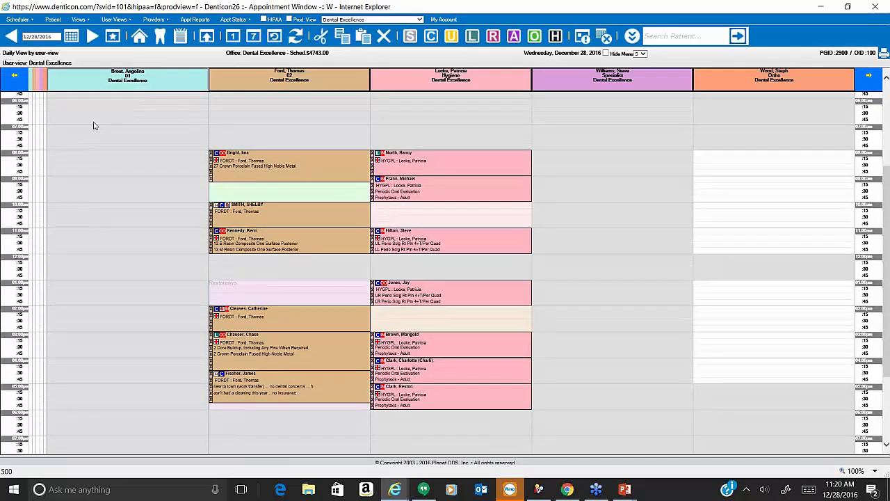
{"action": "left_click", "coordinate": [394, 489]}
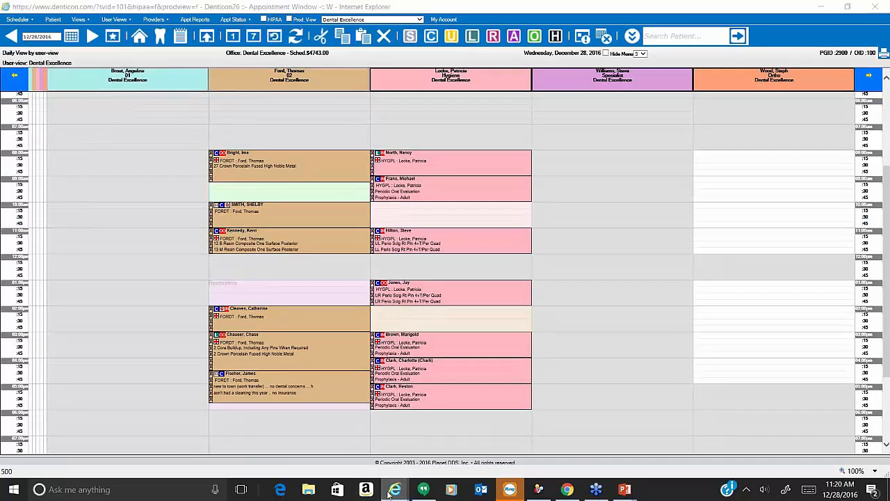
{"action": "left_click", "coordinate": [317, 451]}
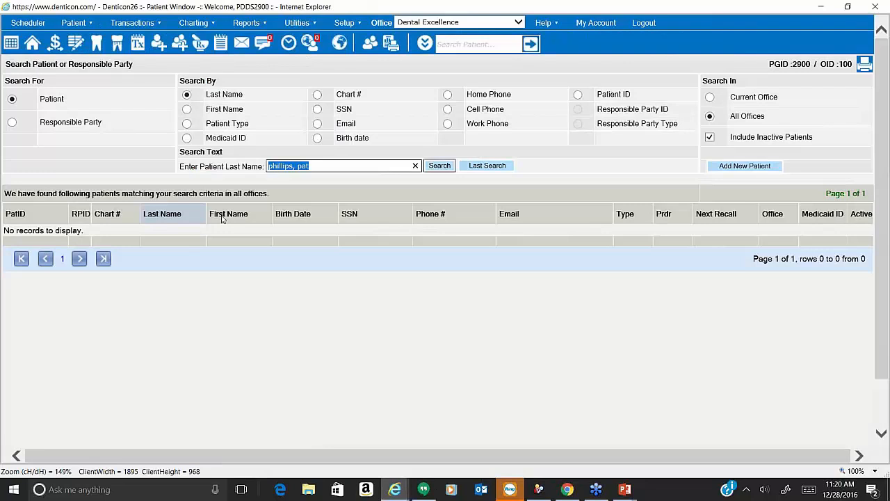
{"action": "left_click", "coordinate": [464, 48]}
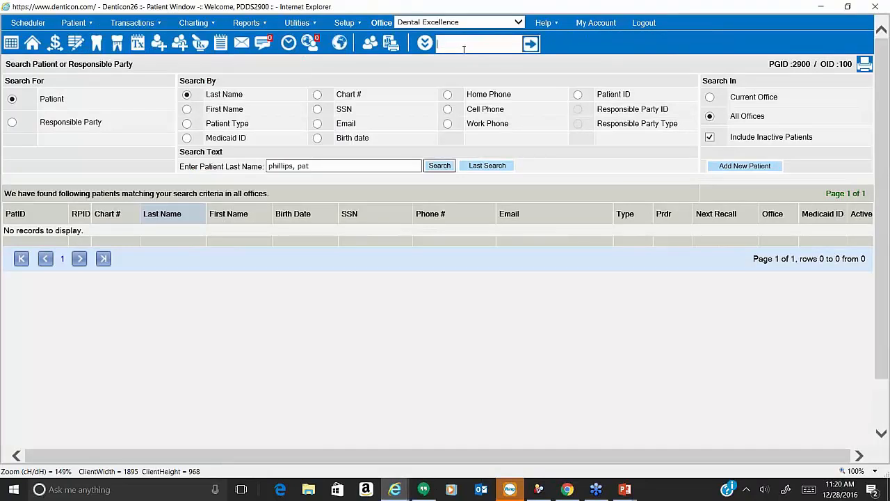
{"action": "type", "text": "hil"}
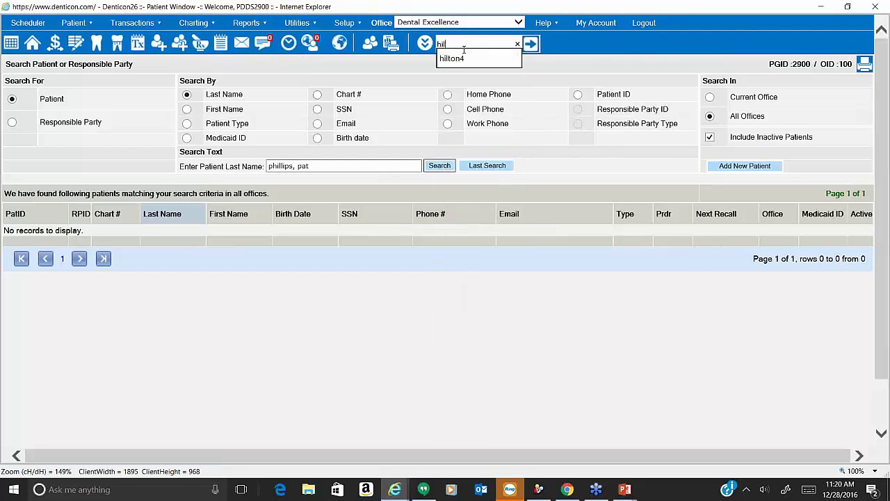
{"action": "key", "text": "Return"}
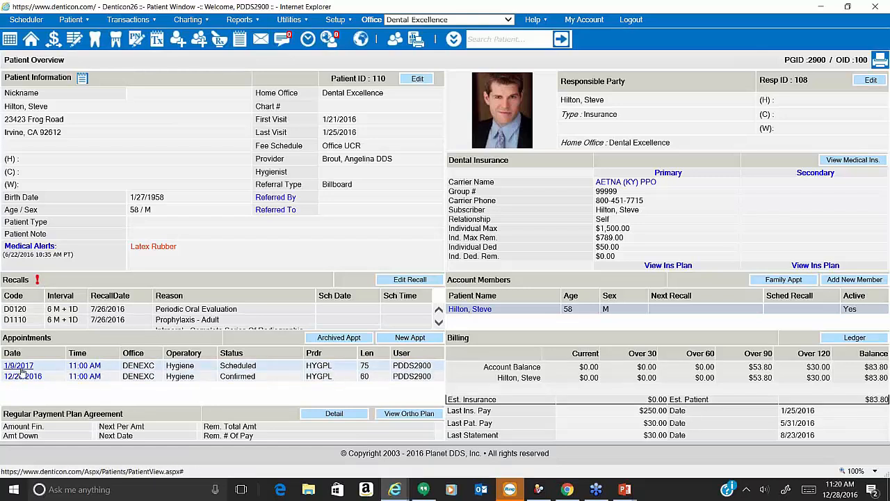
Add D0140 Limited Oral Eval Prob Focused to the treatment plan and start a new appointment for it.
{"action": "left_click", "coordinate": [160, 42]}
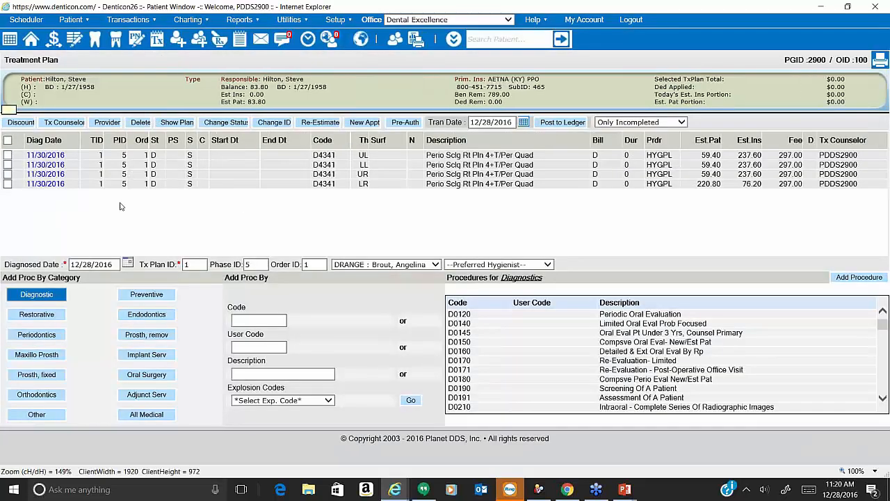
{"action": "double_click", "coordinate": [513, 324]}
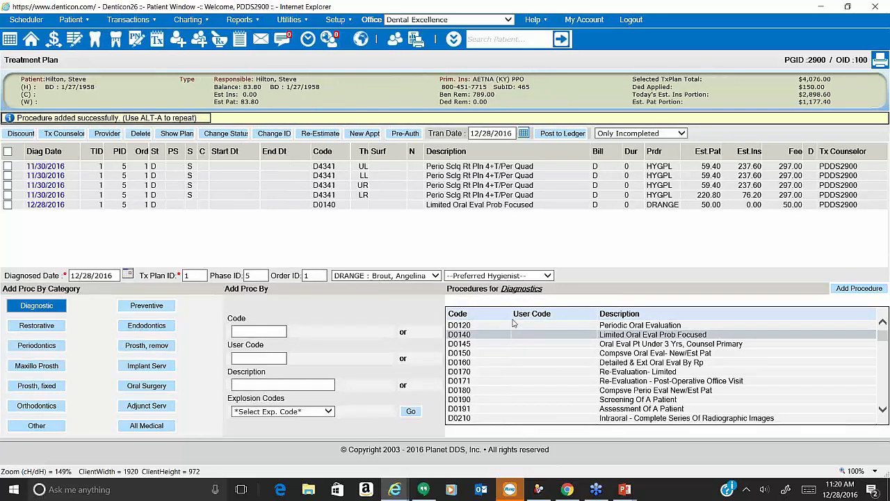
{"action": "left_click", "coordinate": [8, 205]}
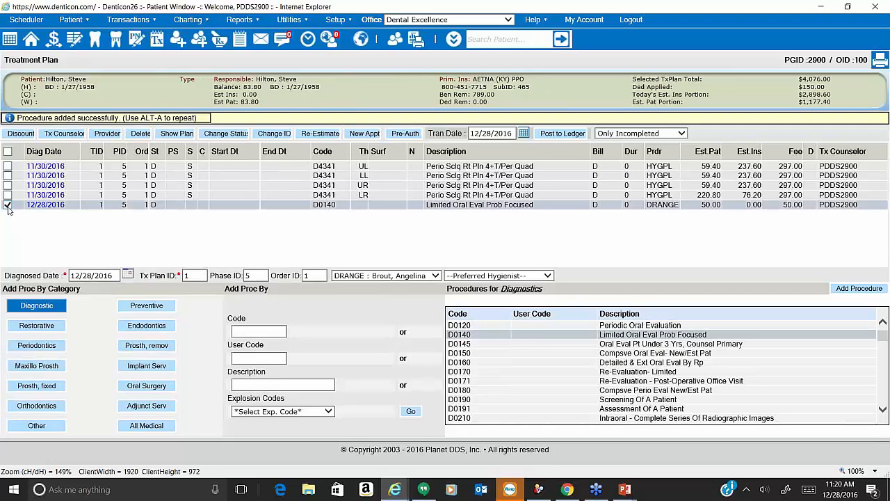
{"action": "left_click", "coordinate": [365, 134]}
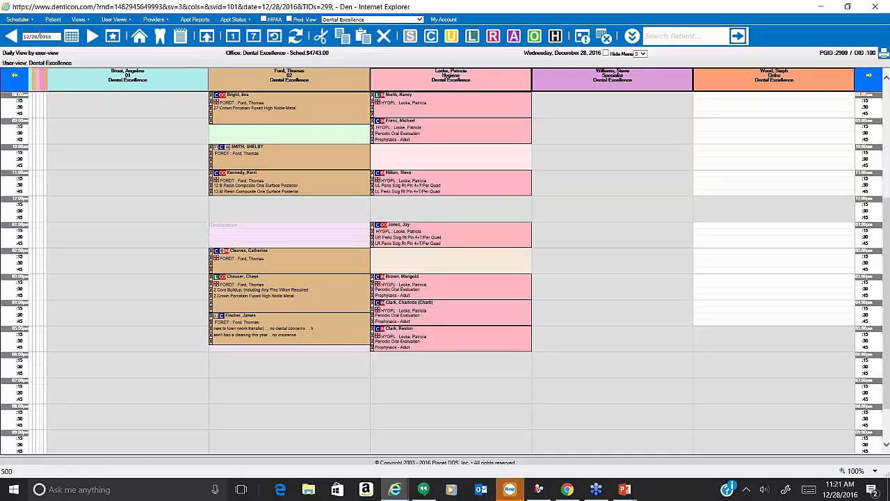
Open Find Slot and set the search end date to 1/31/2017 with a 75-minute length.
{"action": "left_click", "coordinate": [25, 21]}
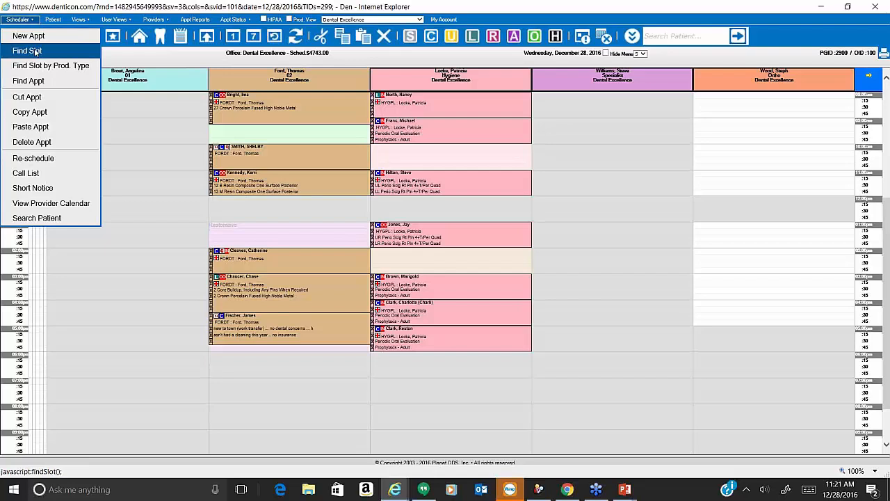
{"action": "left_click", "coordinate": [26, 52]}
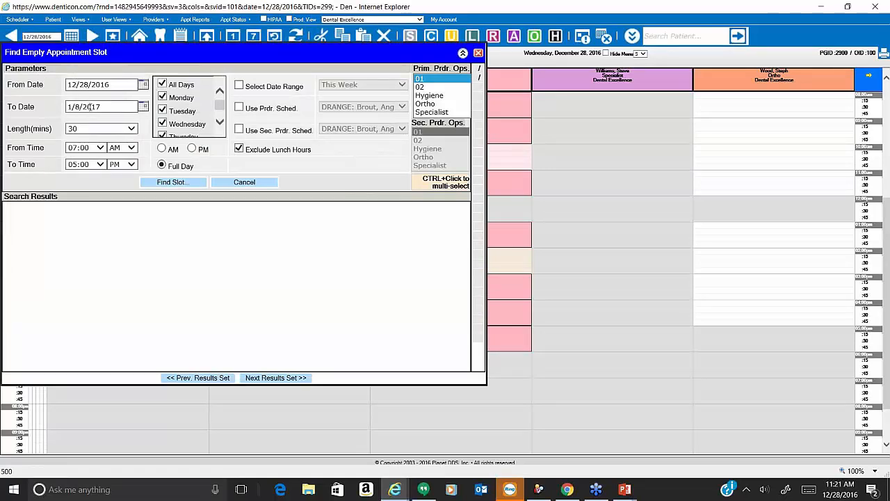
{"action": "left_click", "coordinate": [143, 106]}
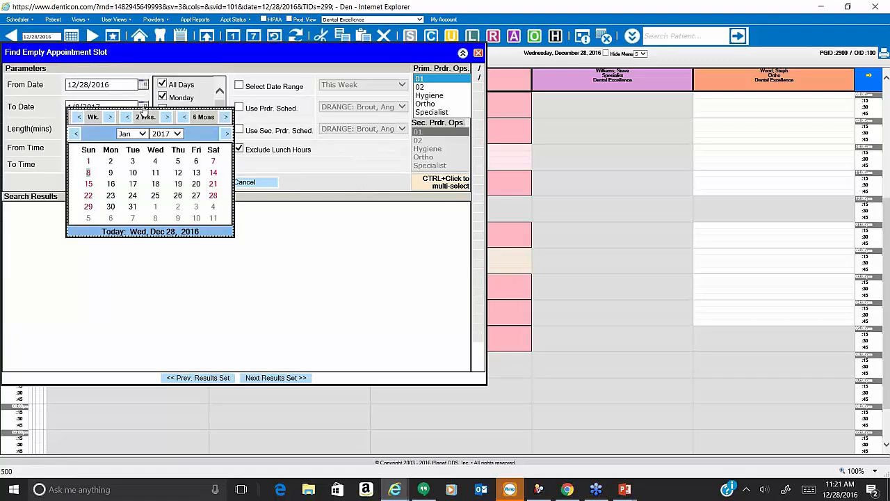
{"action": "left_click", "coordinate": [133, 206]}
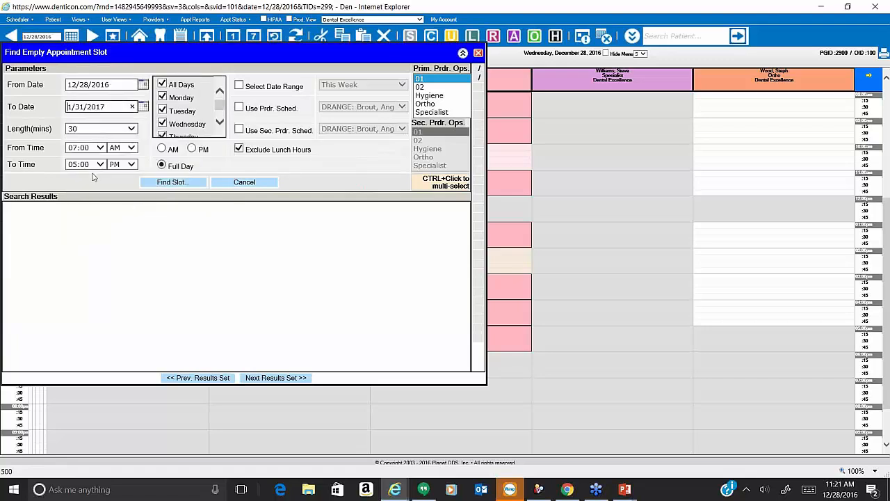
{"action": "left_click", "coordinate": [131, 130]}
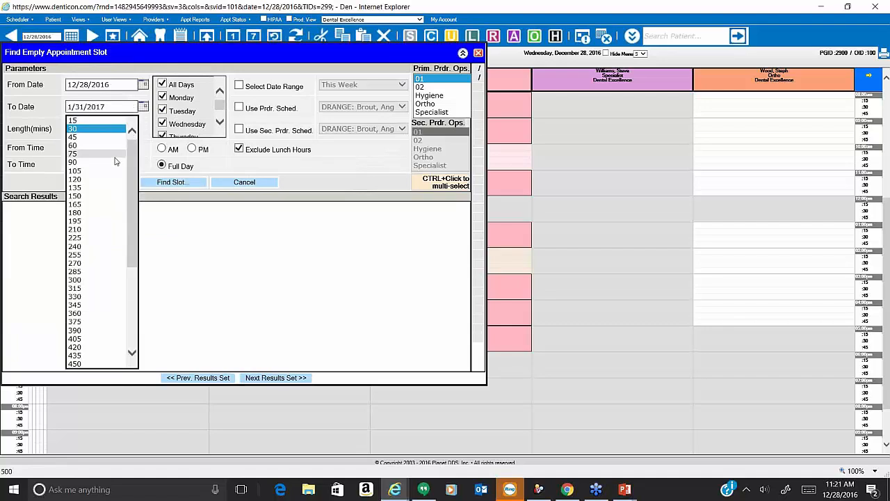
{"action": "left_click", "coordinate": [90, 157]}
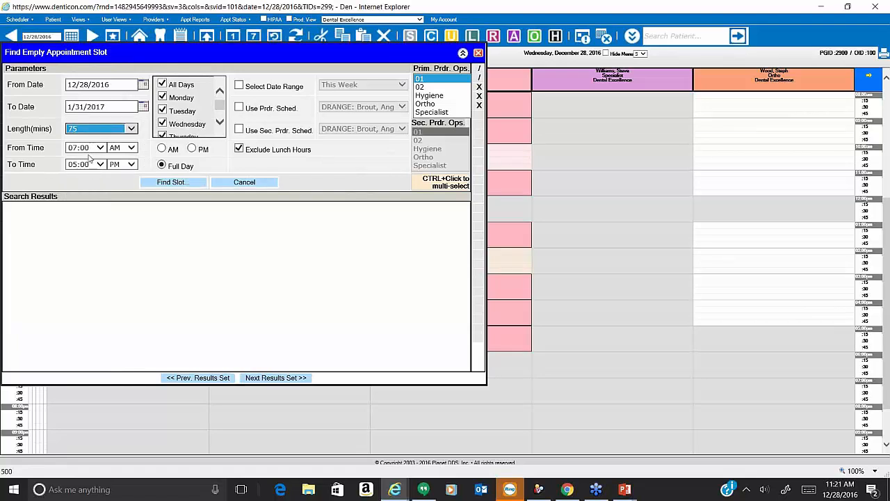
Limit the slot search to the provider's schedule, 09:00 AM–02:00 PM, in operatory 02.
{"action": "left_click", "coordinate": [239, 108]}
{"action": "left_click", "coordinate": [325, 105]}
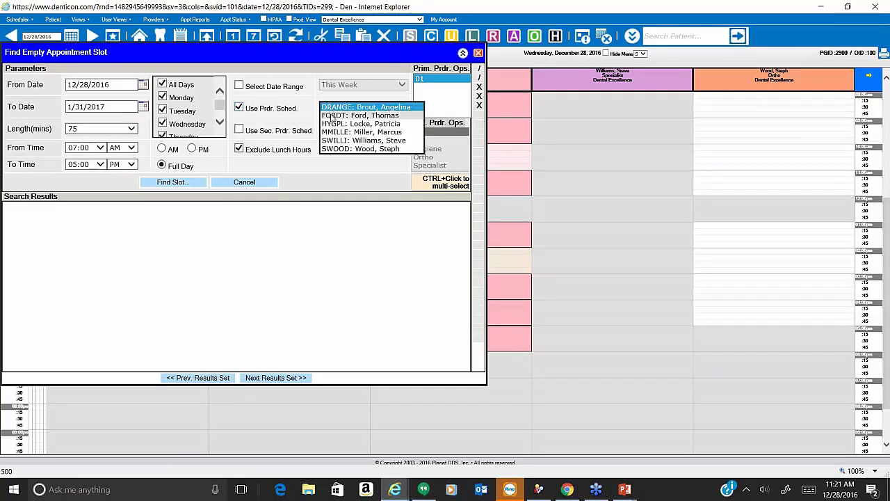
{"action": "left_click", "coordinate": [348, 114]}
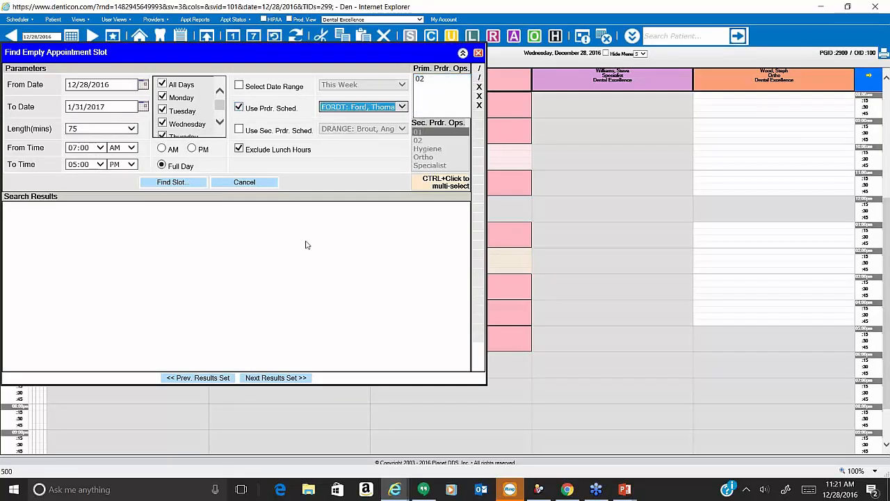
{"action": "left_click", "coordinate": [316, 287]}
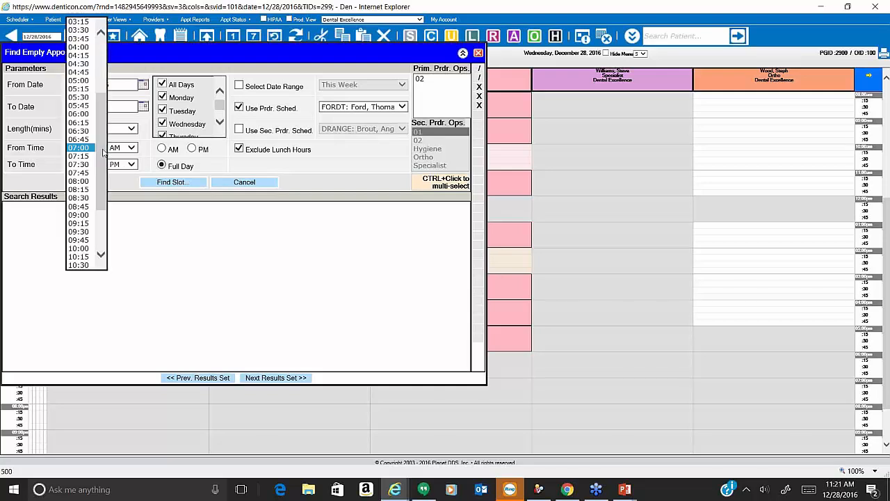
{"action": "left_click", "coordinate": [78, 215]}
{"action": "left_click", "coordinate": [102, 166]}
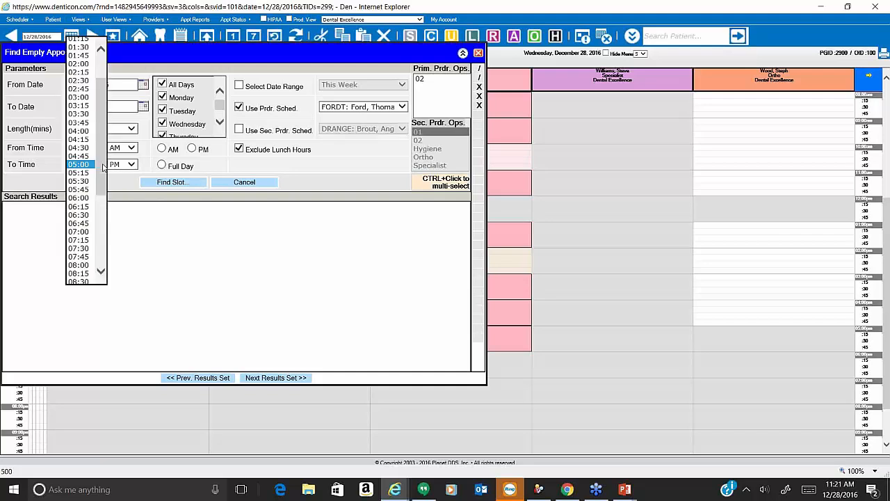
{"action": "left_click", "coordinate": [87, 64]}
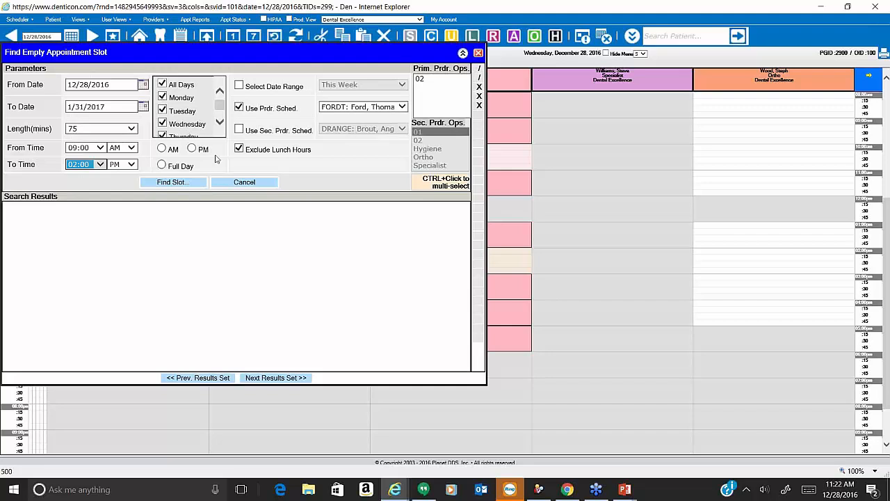
{"action": "left_click", "coordinate": [422, 79]}
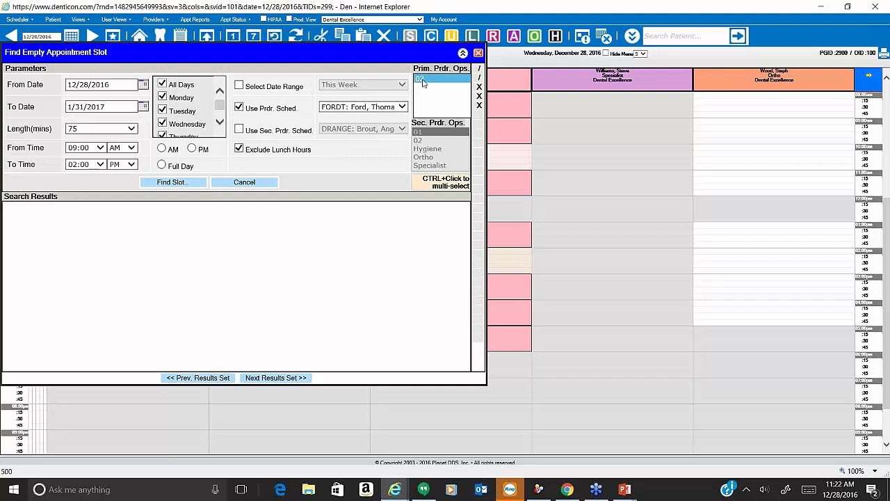
Run the slot search, page through results, and return to the first page starting Thu Dec 29, 9:00 AM.
{"action": "left_click", "coordinate": [184, 186]}
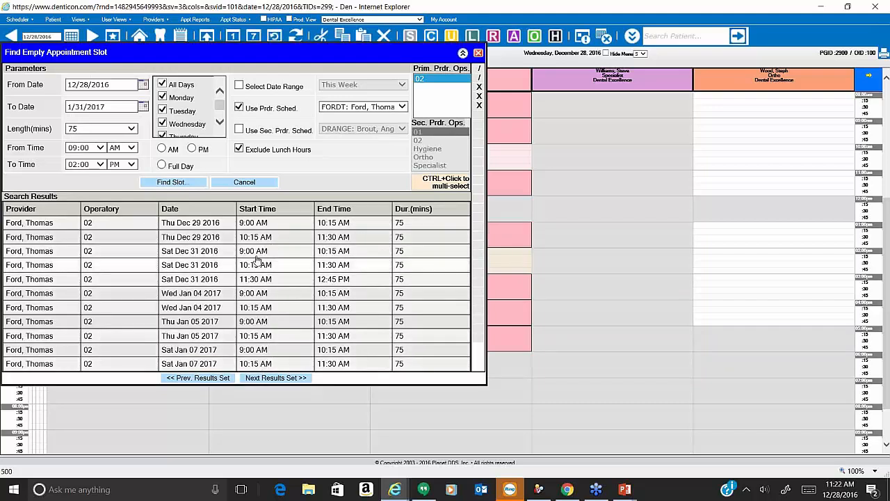
{"action": "left_click", "coordinate": [295, 380]}
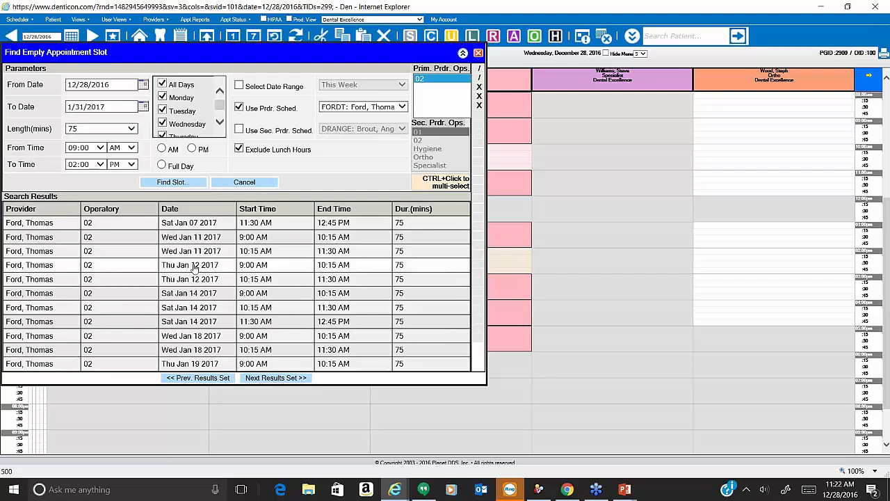
{"action": "left_click", "coordinate": [272, 379]}
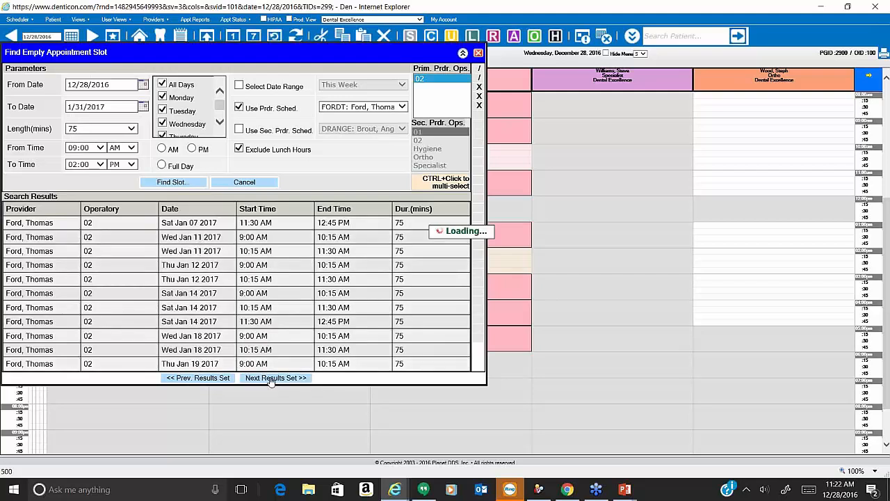
{"action": "left_click", "coordinate": [221, 379]}
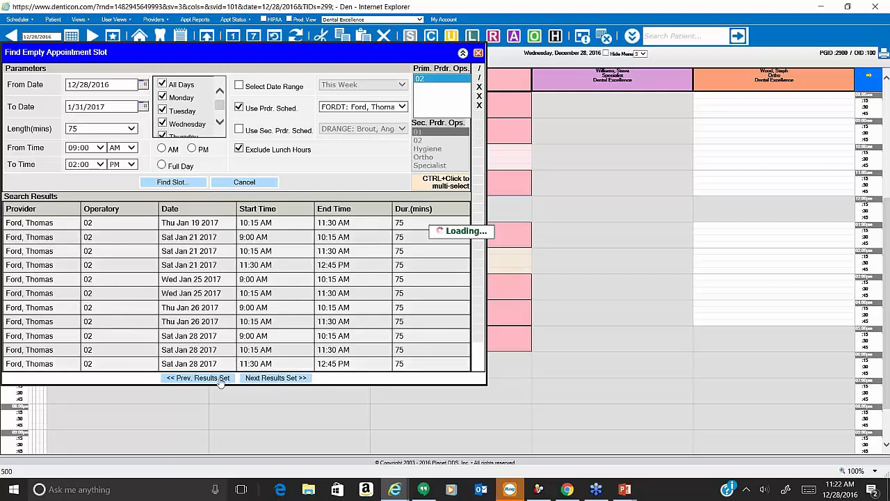
{"action": "left_click", "coordinate": [220, 380]}
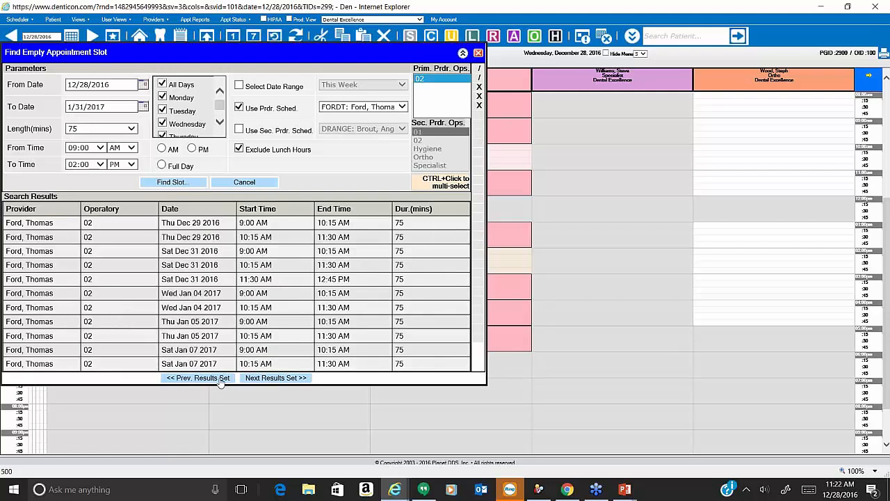
Show the Dec 29 2016 9:00 AM result and start a new 75-minute appointment in operatory 02.
{"action": "left_click", "coordinate": [212, 225]}
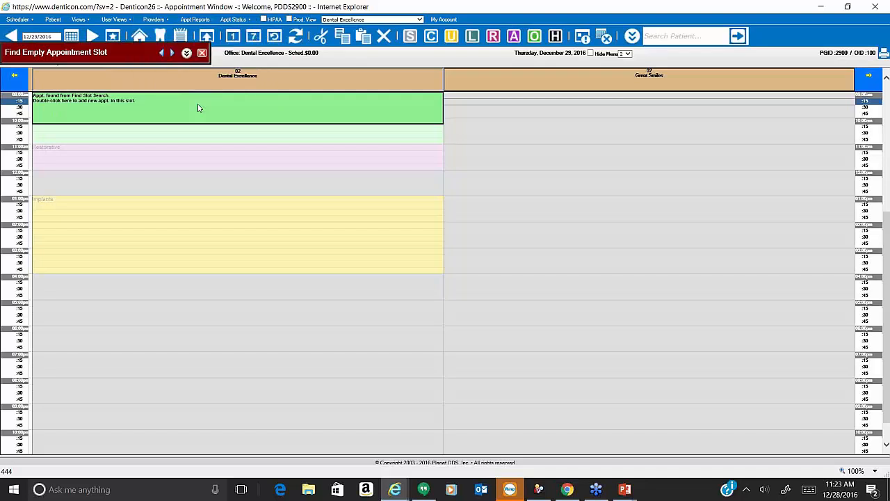
{"action": "double_click", "coordinate": [83, 114]}
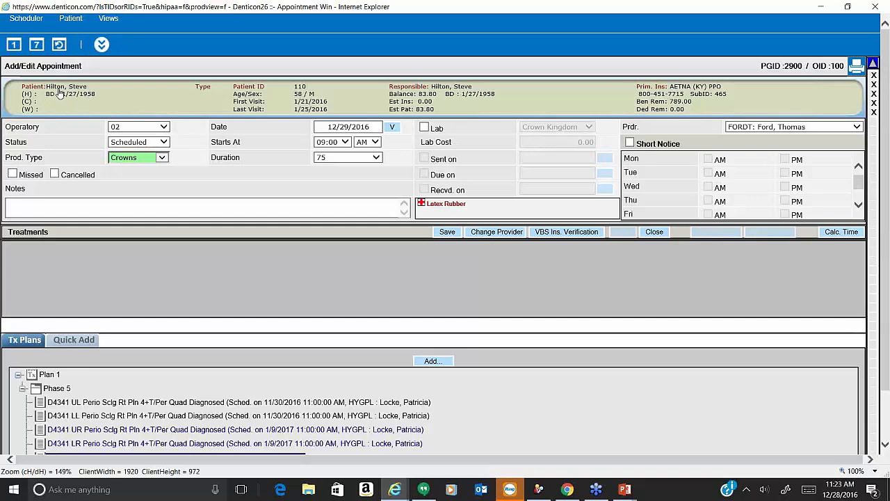
Add procedure D0140 to the appointment and change its production type to Emergency.
{"action": "scroll", "coordinate": [233, 399], "scroll_direction": "down", "scroll_amount": 2}
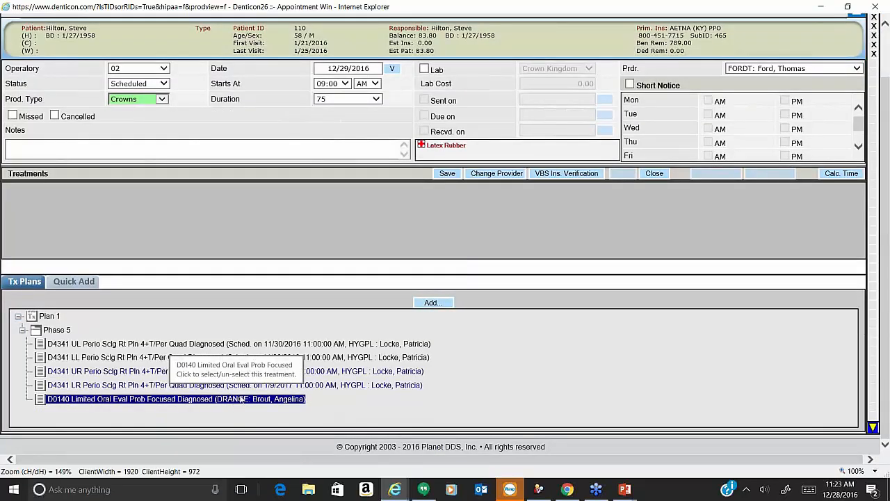
{"action": "left_click", "coordinate": [441, 303]}
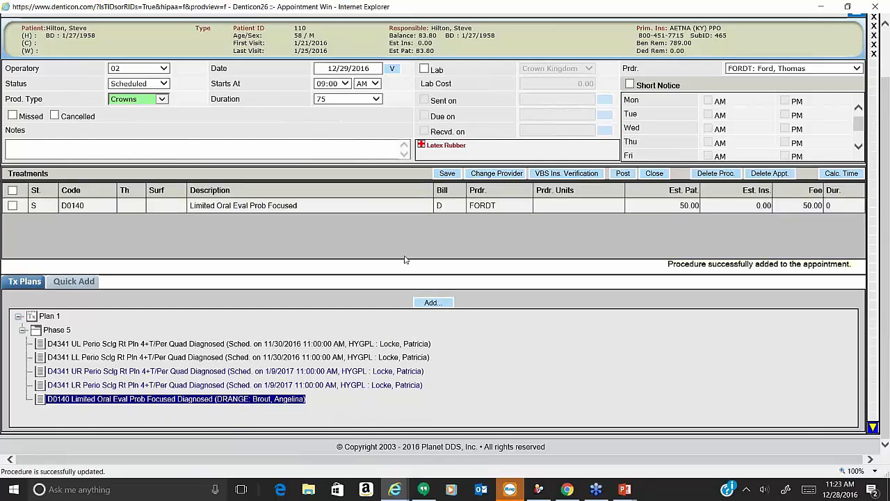
{"action": "left_click", "coordinate": [163, 101]}
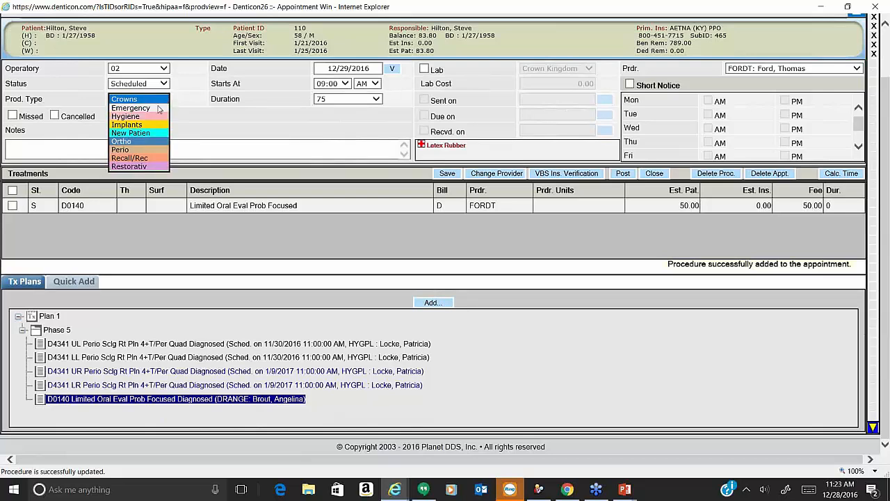
{"action": "left_click", "coordinate": [159, 108]}
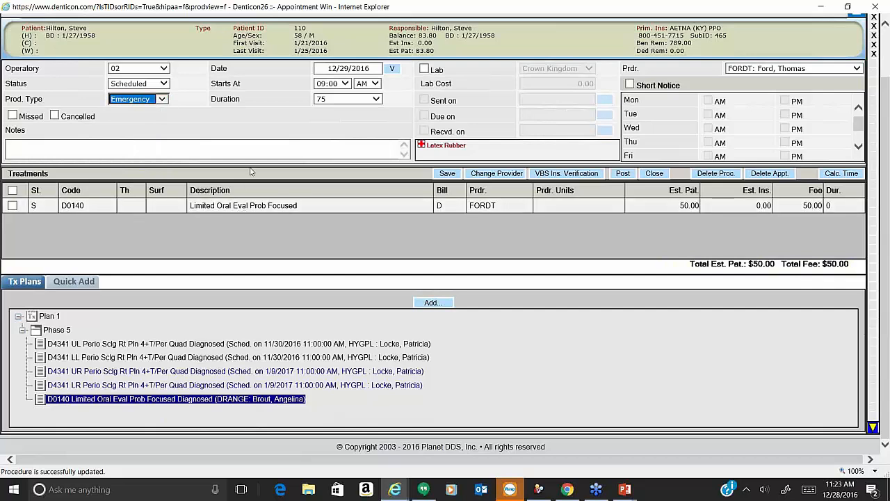
Add the note 'pain in UR back' and save the appointment.
{"action": "left_click", "coordinate": [269, 142]}
{"action": "type", "text": "pain in UR"}
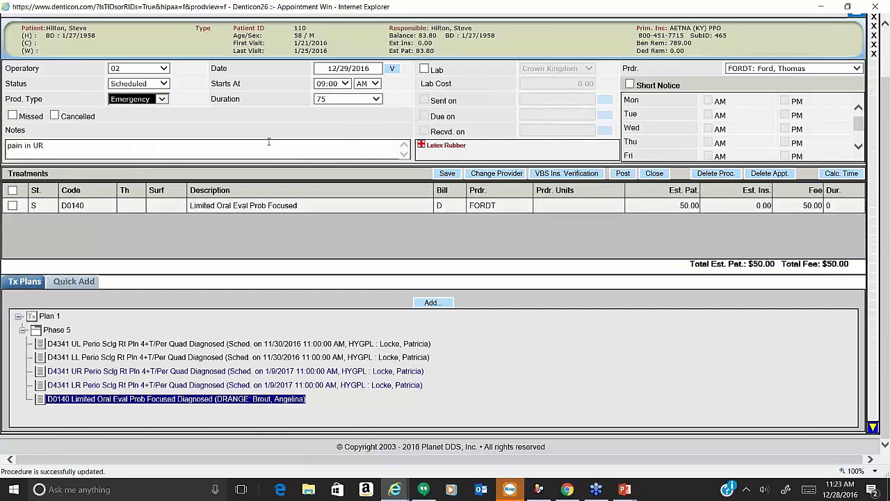
{"action": "type", "text": " back"}
{"action": "left_click", "coordinate": [449, 174]}
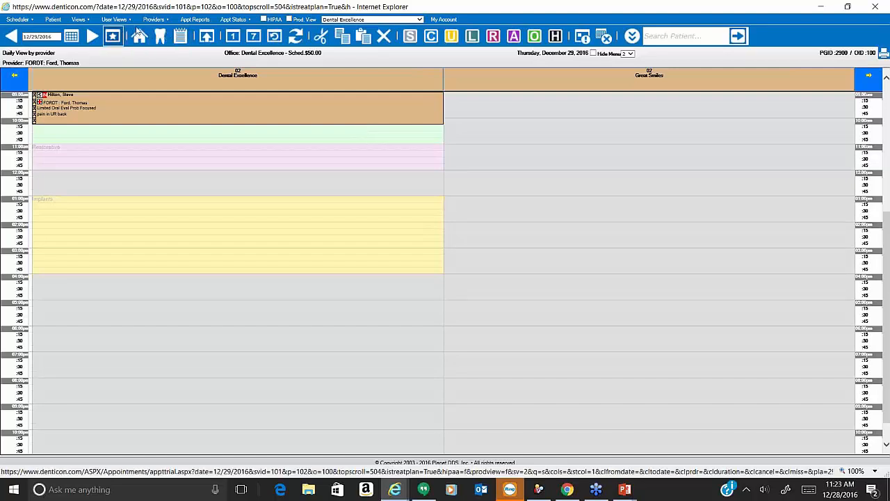
Choose Find Slot by Prod. Type from the Scheduler menu.
{"action": "left_click", "coordinate": [9, 21]}
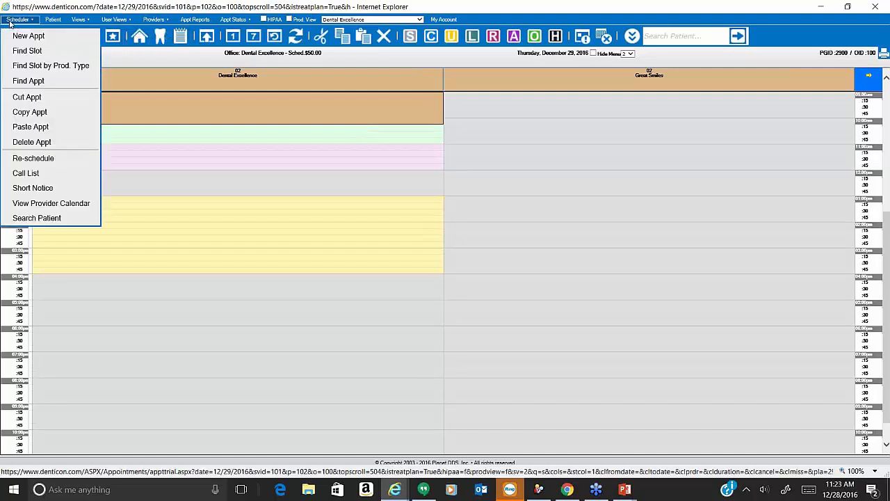
{"action": "left_click", "coordinate": [58, 67]}
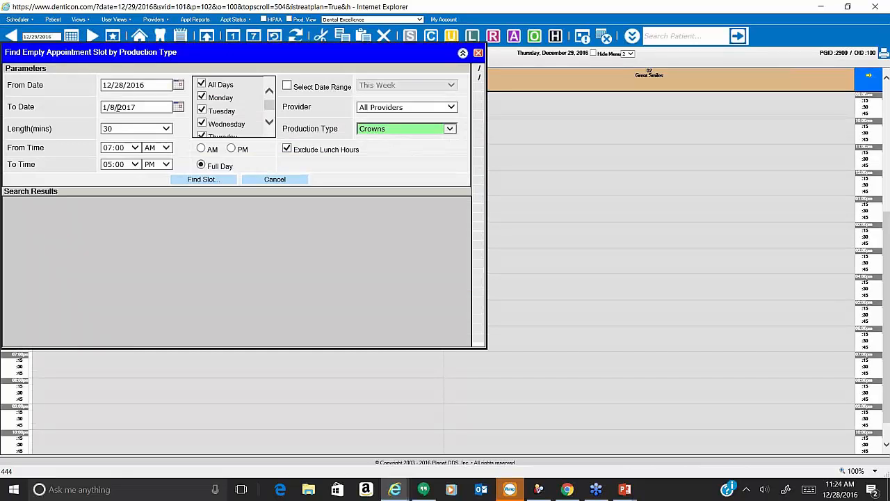
Search all providers for 60-minute Restorativ slots between 12/28/2016 and 1/8/2017.
{"action": "left_click", "coordinate": [123, 131]}
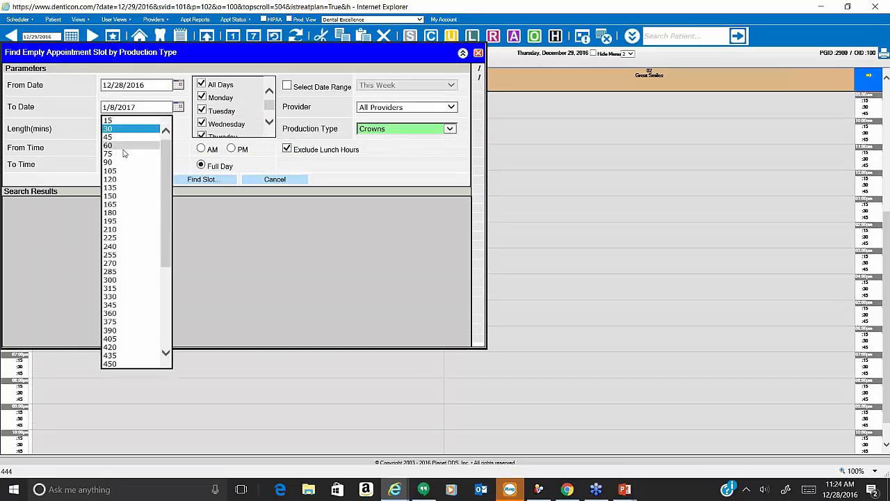
{"action": "left_click", "coordinate": [115, 145]}
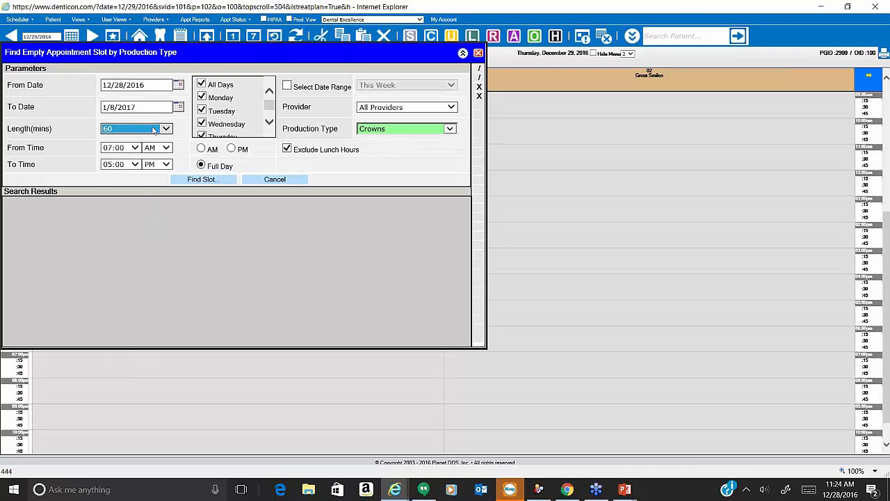
{"action": "left_click", "coordinate": [363, 109]}
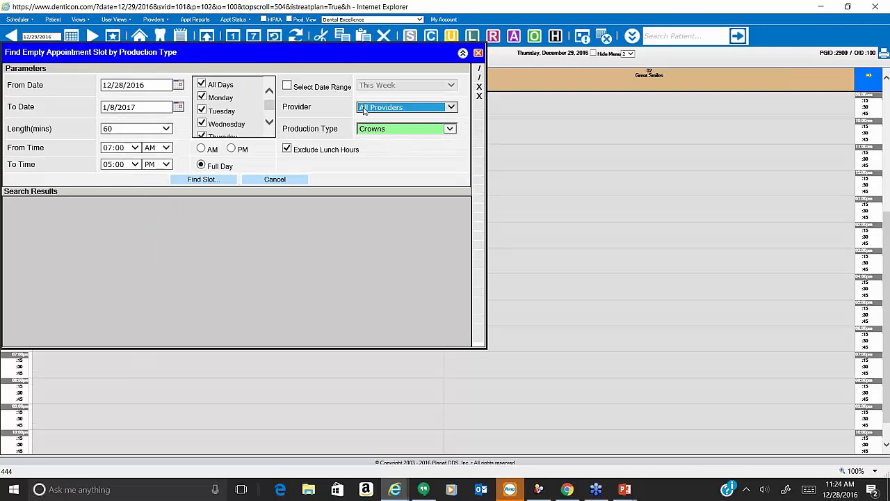
{"action": "left_click", "coordinate": [363, 110]}
{"action": "left_click", "coordinate": [379, 128]}
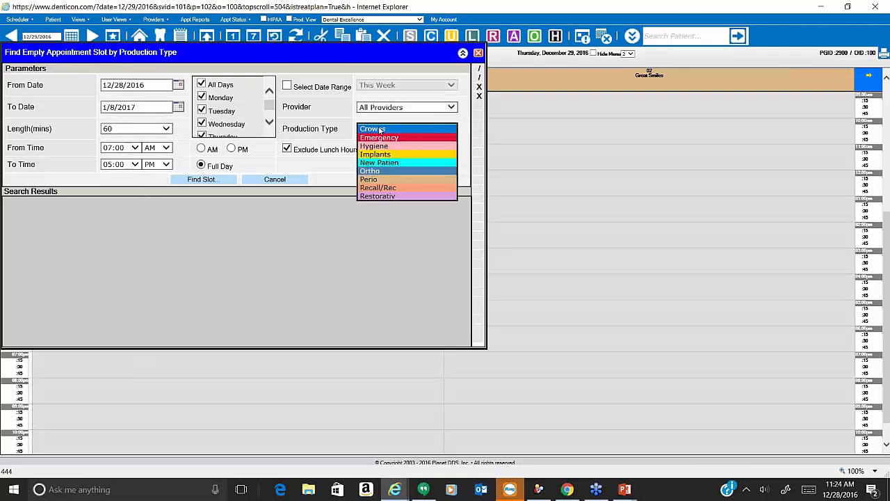
{"action": "left_click", "coordinate": [393, 182]}
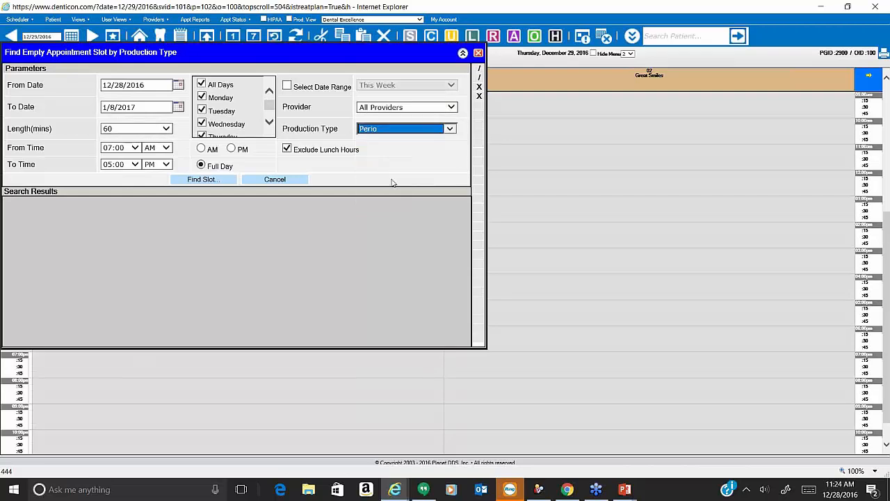
{"action": "left_click", "coordinate": [391, 131]}
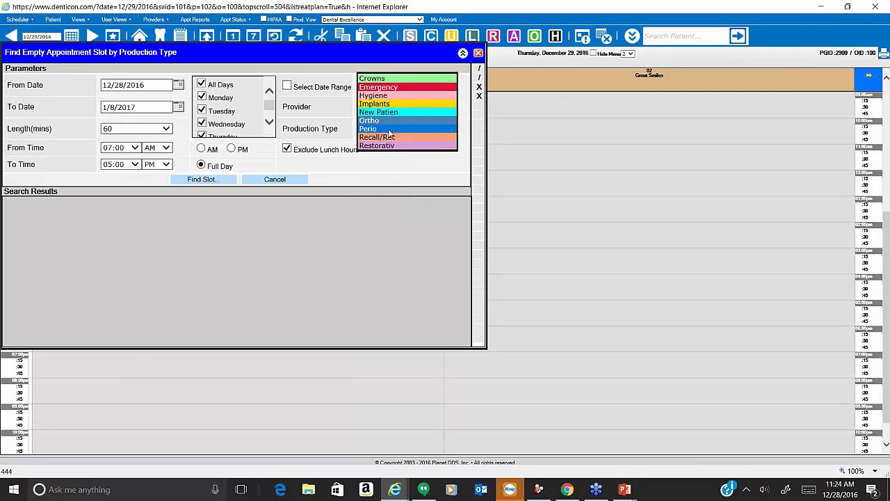
{"action": "left_click", "coordinate": [392, 103]}
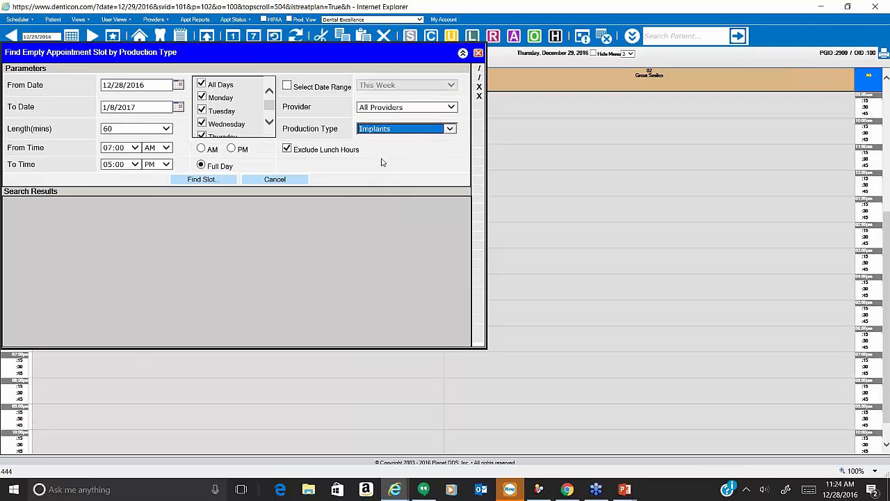
{"action": "left_click", "coordinate": [394, 132]}
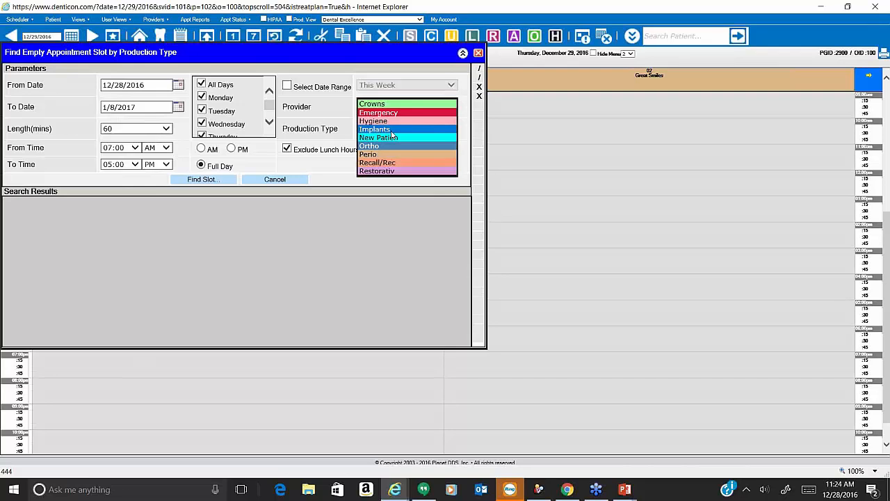
{"action": "left_click", "coordinate": [394, 170]}
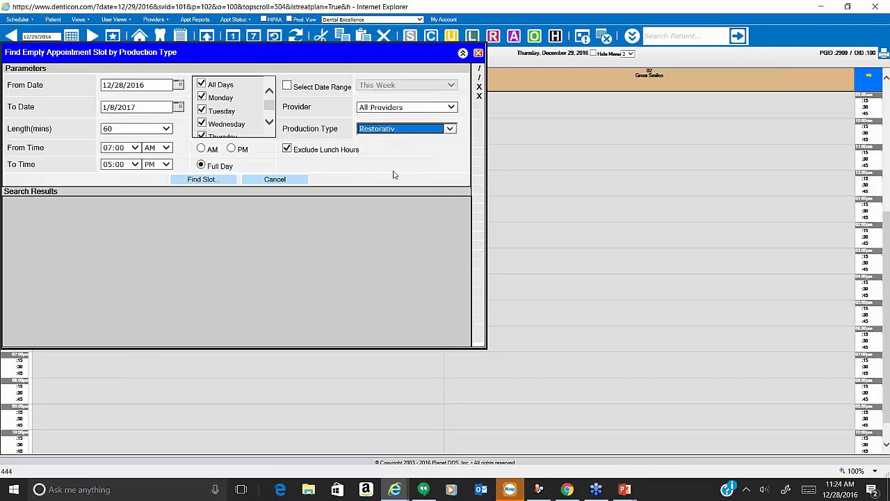
{"action": "left_click", "coordinate": [217, 183]}
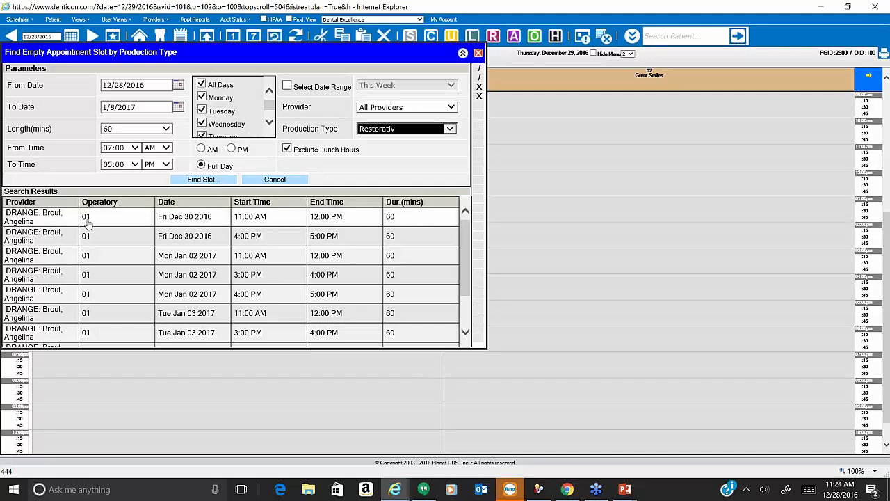
Preview the Mon Jan 02 and Fri Dec 30 found openings on the schedule.
{"action": "scroll", "coordinate": [44, 312], "scroll_direction": "down", "scroll_amount": 1}
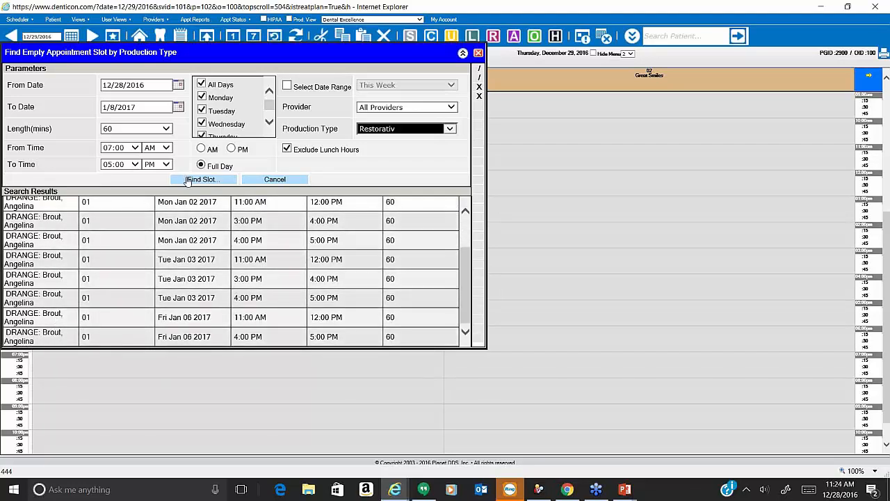
{"action": "left_click", "coordinate": [181, 205]}
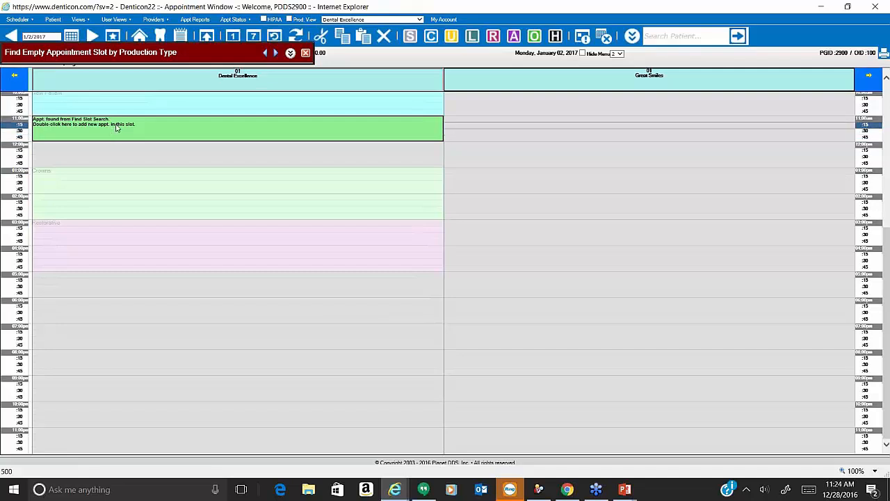
{"action": "double_click", "coordinate": [117, 127]}
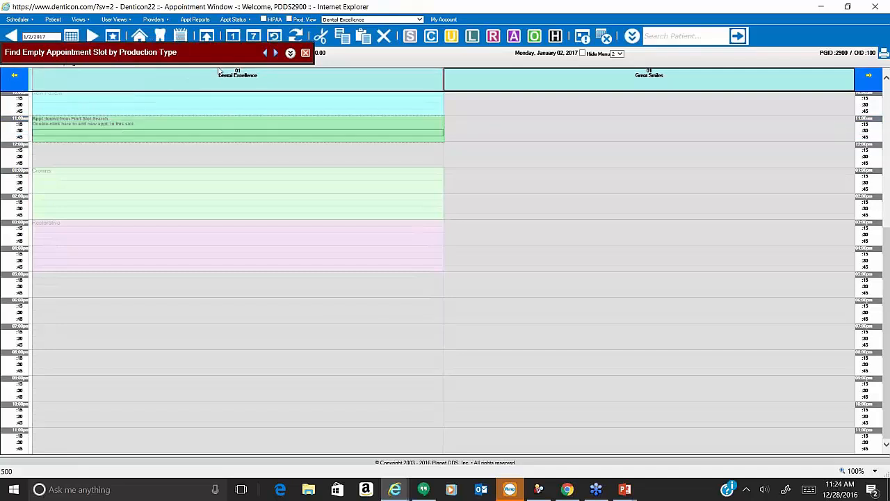
{"action": "left_click", "coordinate": [265, 52]}
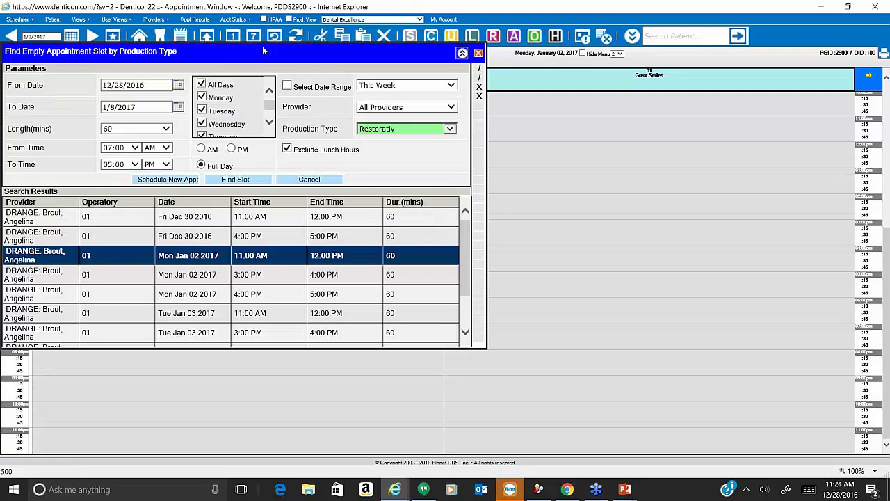
{"action": "double_click", "coordinate": [204, 240]}
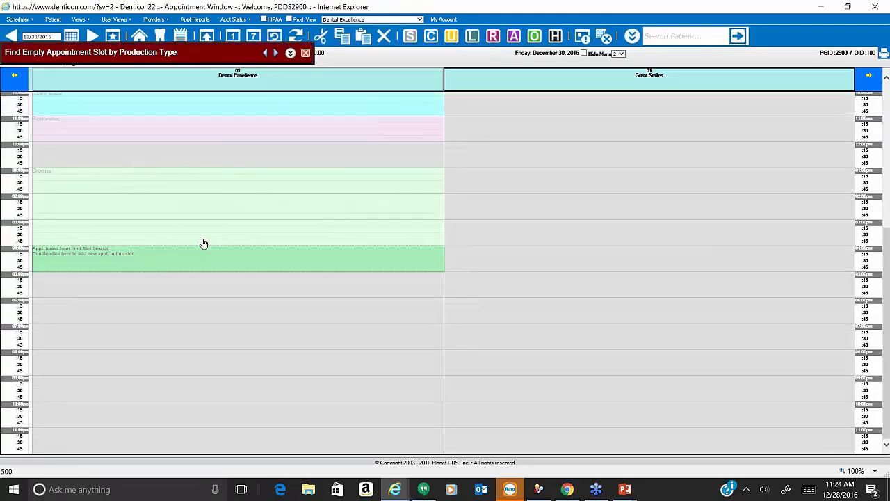
{"action": "left_click", "coordinate": [267, 54]}
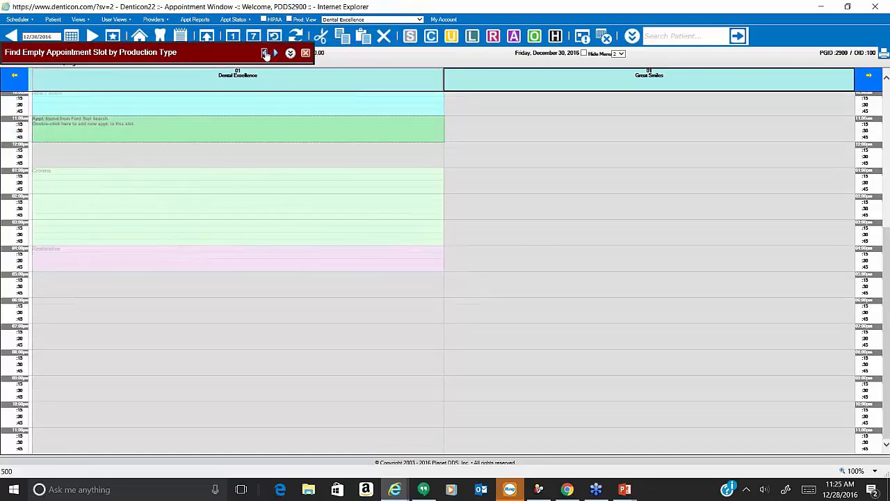
Close the slot search and return the schedule to today's date.
{"action": "left_click", "coordinate": [290, 54]}
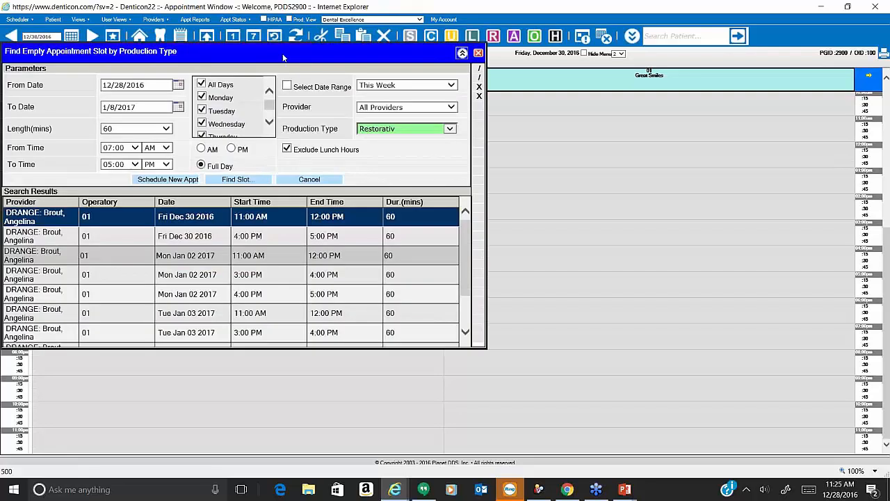
{"action": "left_click", "coordinate": [479, 55]}
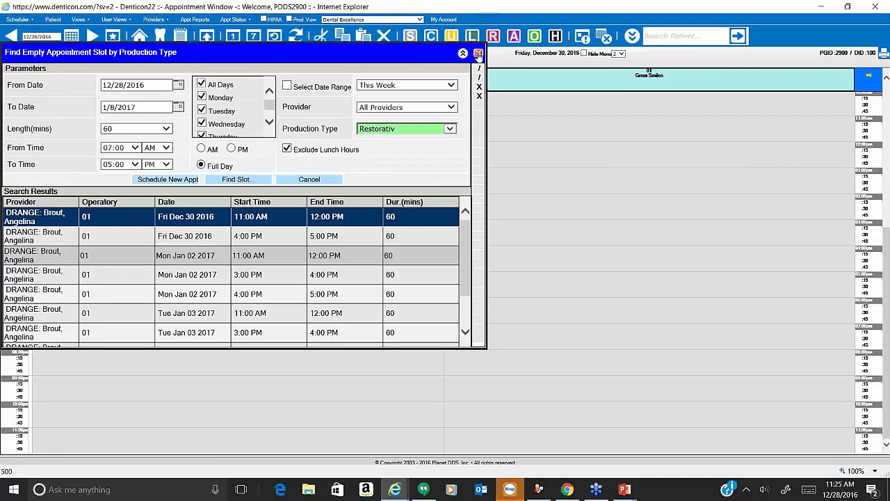
{"action": "left_click", "coordinate": [113, 37]}
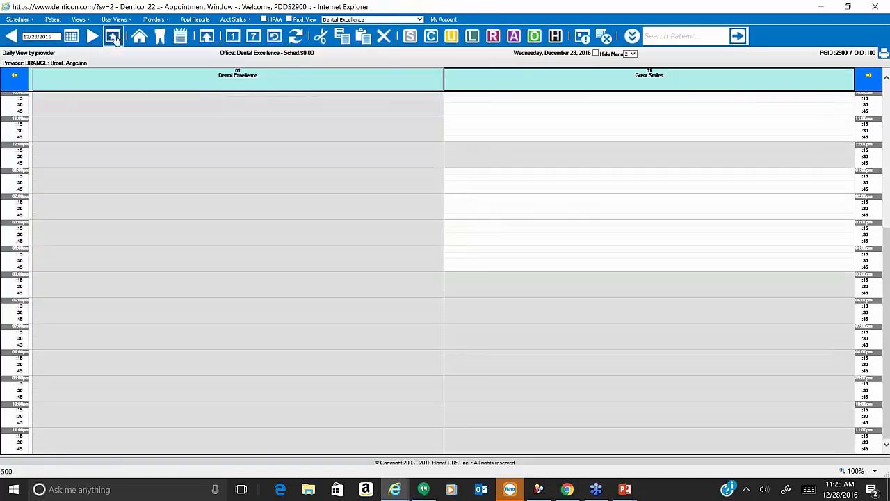
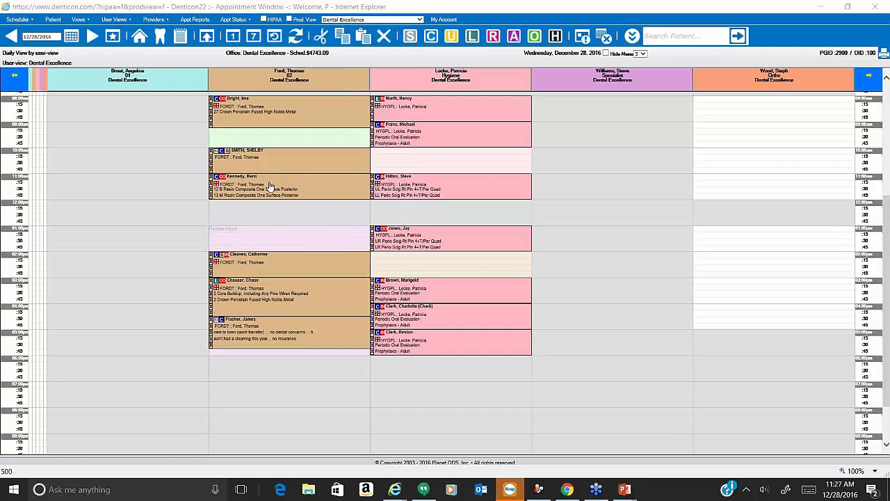
Drag the 11:00 resin composite appointment to 1:00 PM, cancelling once, then confirm the move.
{"action": "mouse_move", "coordinate": [269, 187]}
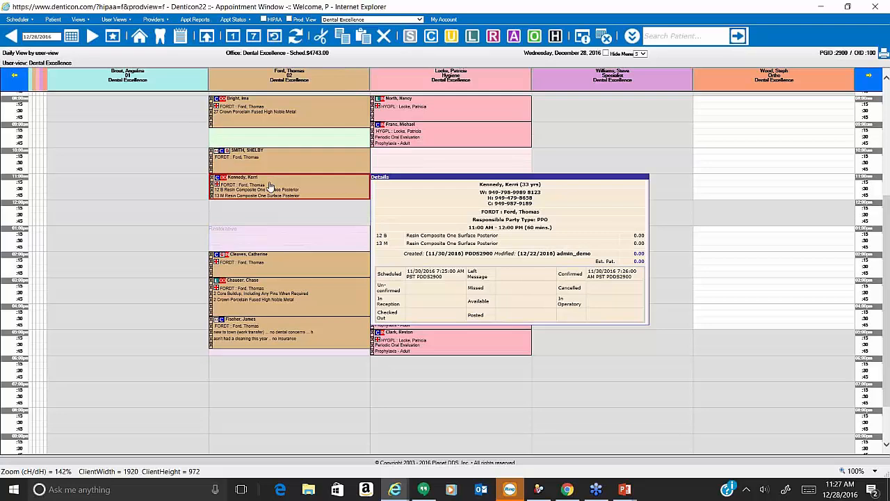
{"action": "left_click_drag", "start_coordinate": [270, 186], "coordinate": [275, 228]}
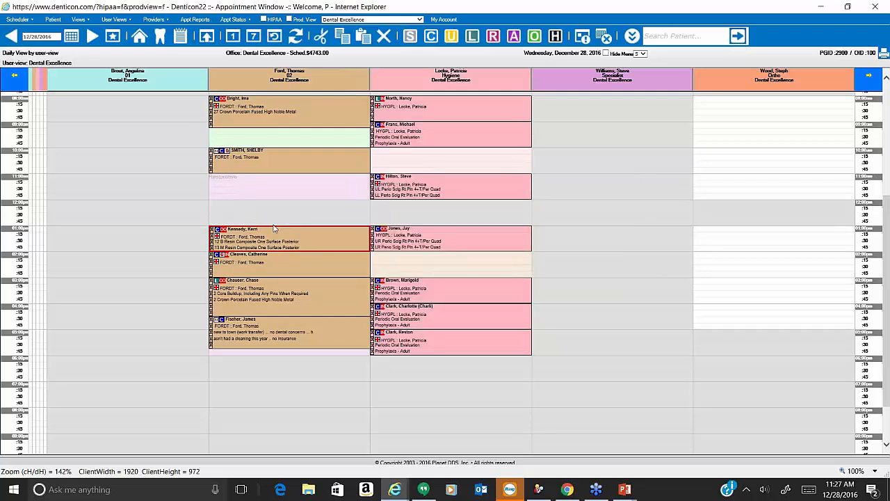
{"action": "left_click_drag", "start_coordinate": [275, 228], "coordinate": [274, 228]}
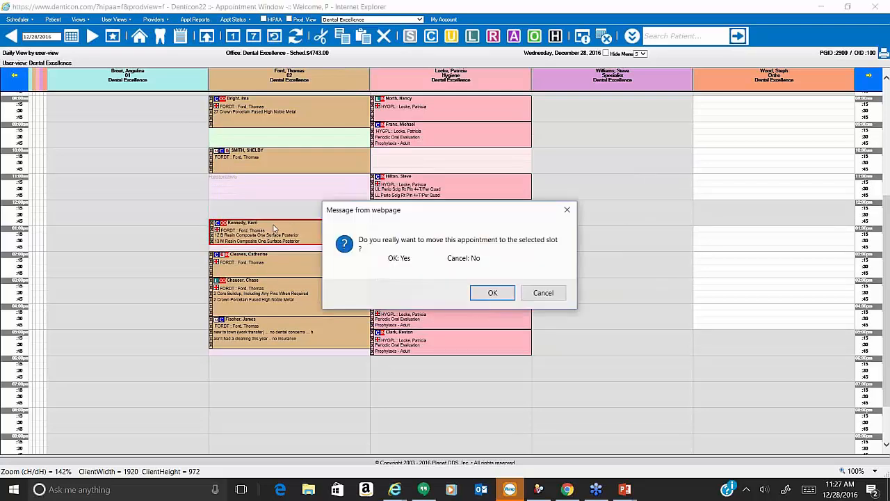
{"action": "left_click", "coordinate": [544, 293]}
{"action": "mouse_move", "coordinate": [324, 190]}
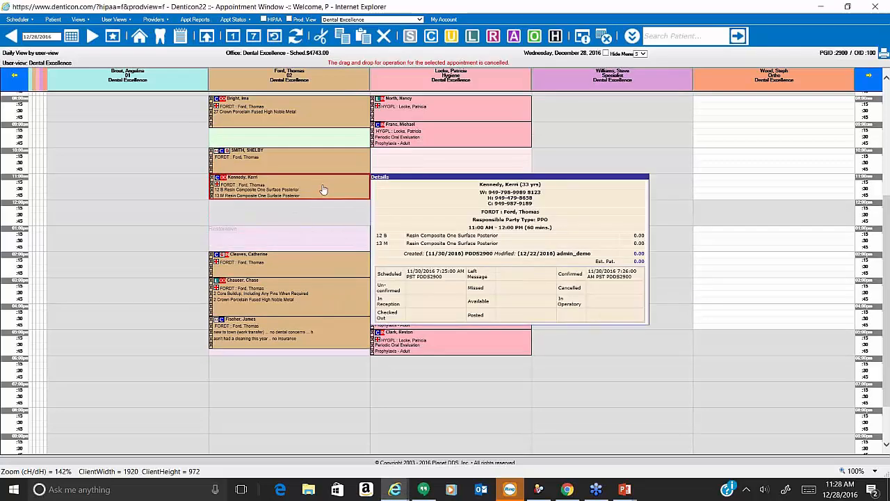
{"action": "left_click_drag", "start_coordinate": [322, 202], "coordinate": [322, 229]}
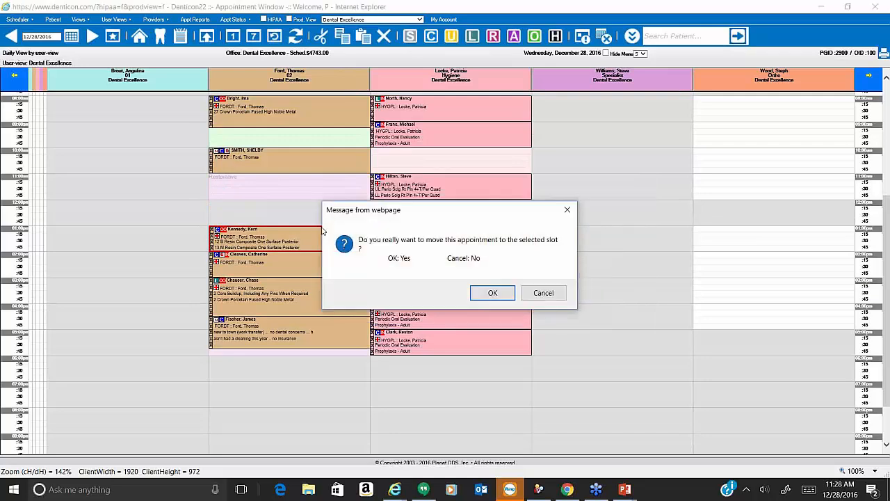
{"action": "left_click", "coordinate": [492, 293]}
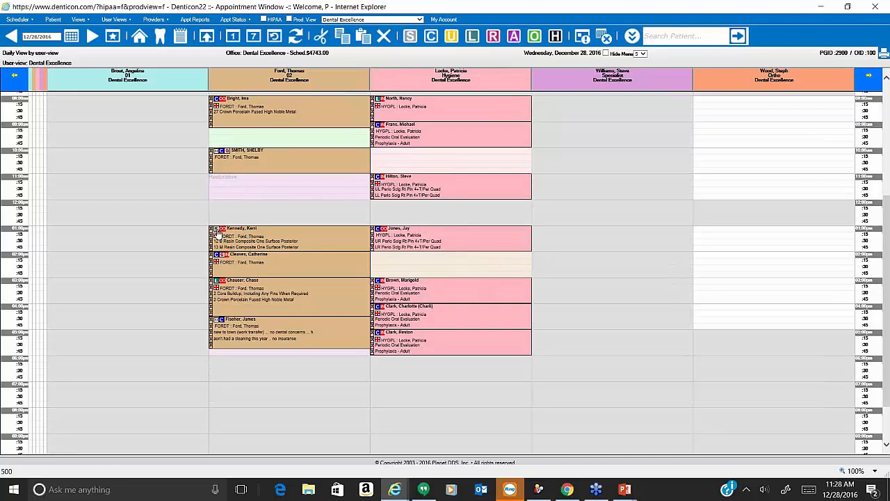
Set the 1:00 PM resin composite appointment's status to Confirmed.
{"action": "right_click", "coordinate": [291, 237]}
{"action": "mouse_move", "coordinate": [318, 304]}
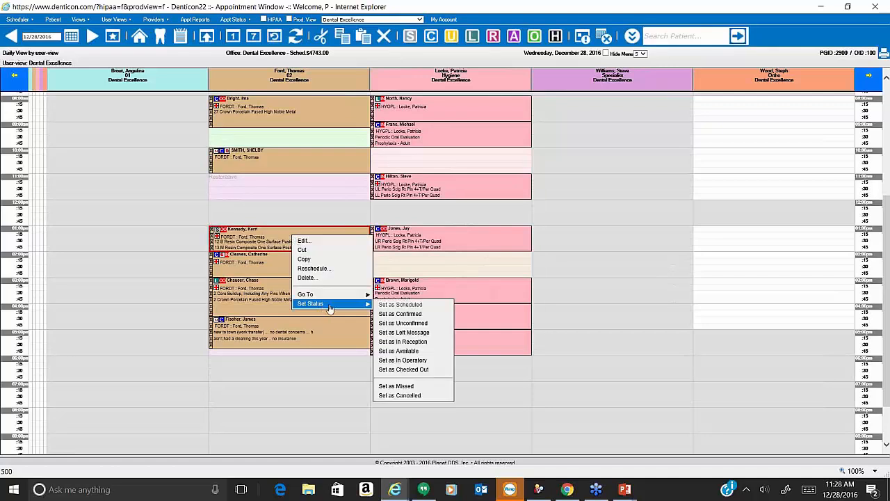
{"action": "left_click", "coordinate": [385, 320]}
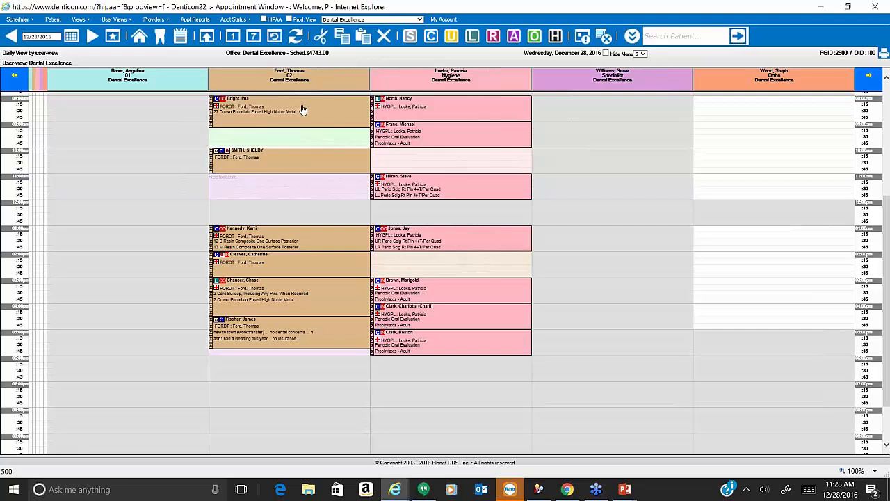
Cut the 8:00 AM crown appointment and paste it into the 10:15 slot on December 29.
{"action": "right_click", "coordinate": [303, 110]}
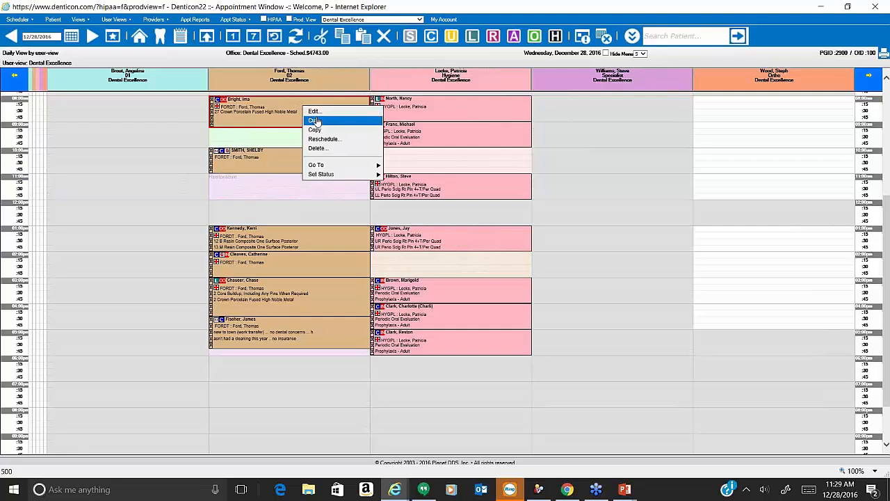
{"action": "left_click", "coordinate": [315, 121]}
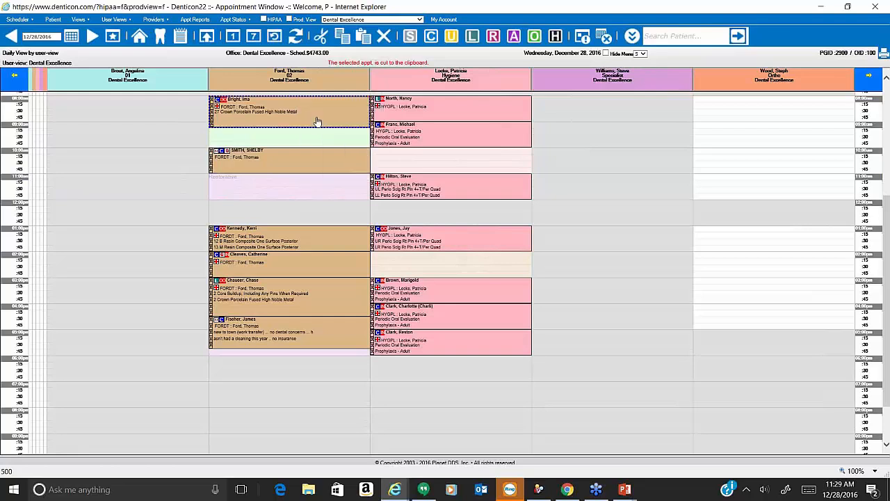
{"action": "left_click", "coordinate": [94, 34]}
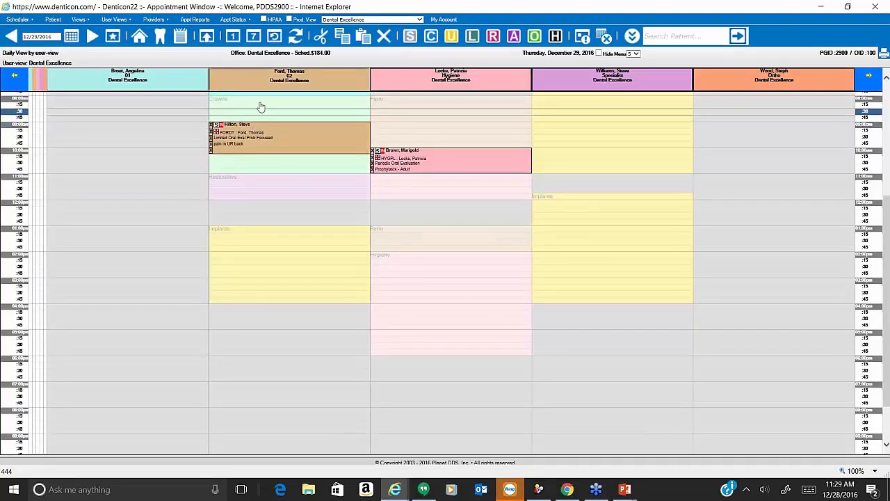
{"action": "right_click", "coordinate": [295, 164]}
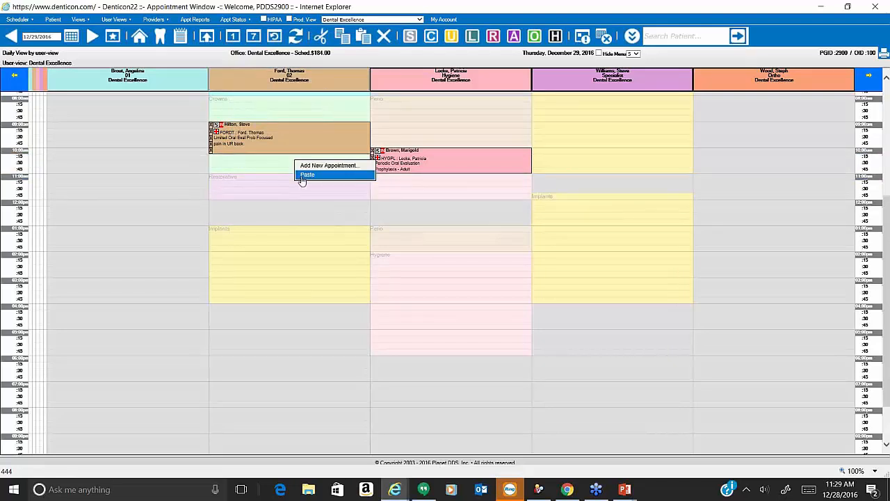
{"action": "left_click", "coordinate": [302, 178]}
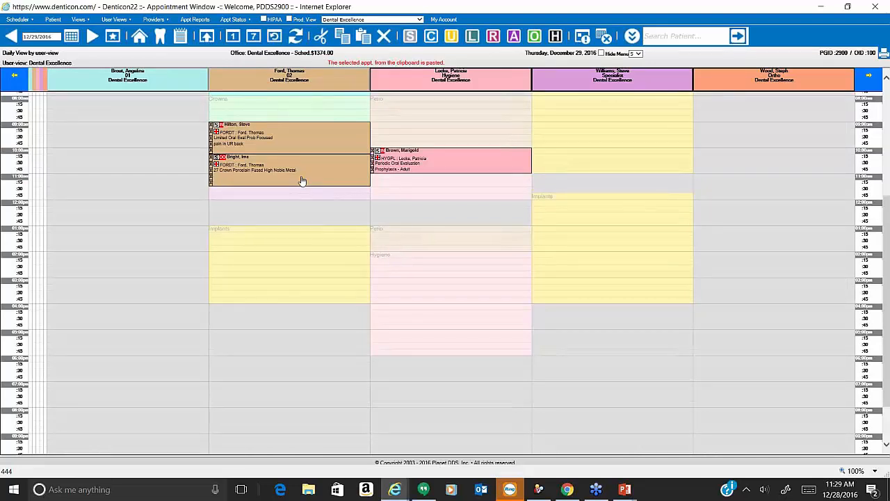
Start rescheduling the crown appointment with a search window from 08:00 AM to 12:15 PM.
{"action": "right_click", "coordinate": [295, 179]}
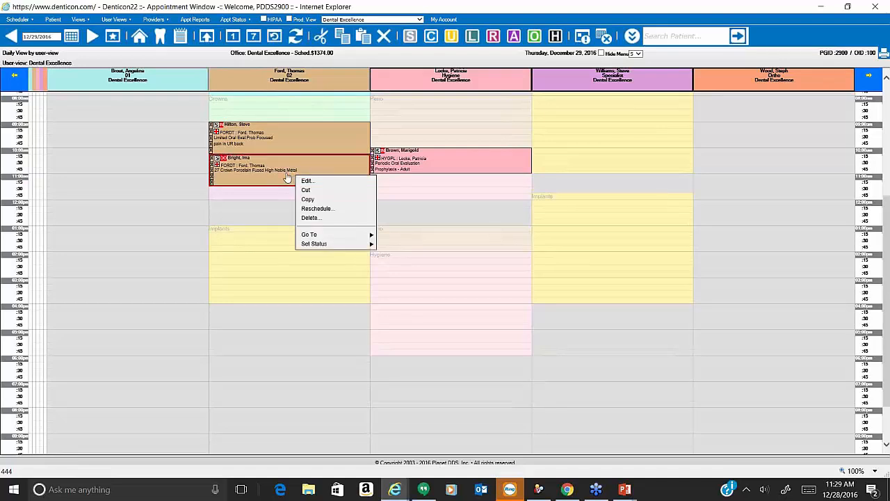
{"action": "left_click", "coordinate": [319, 209]}
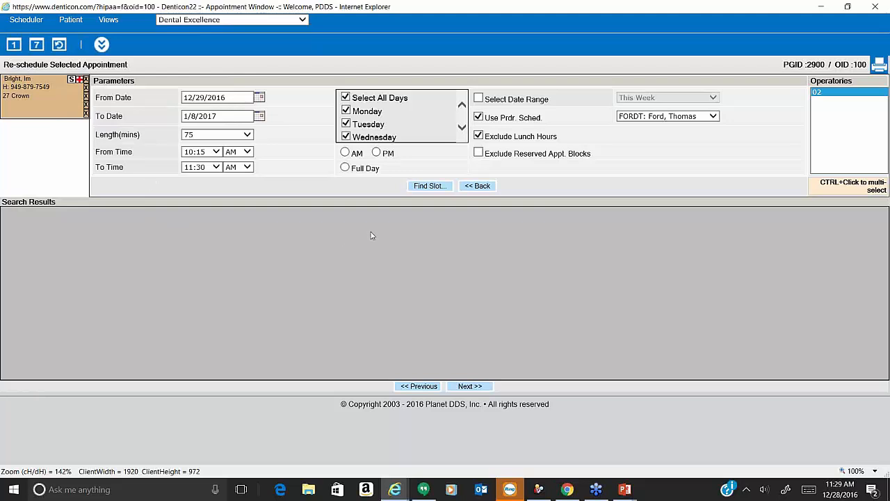
{"action": "mouse_move", "coordinate": [31, 118]}
{"action": "left_click", "coordinate": [217, 153]}
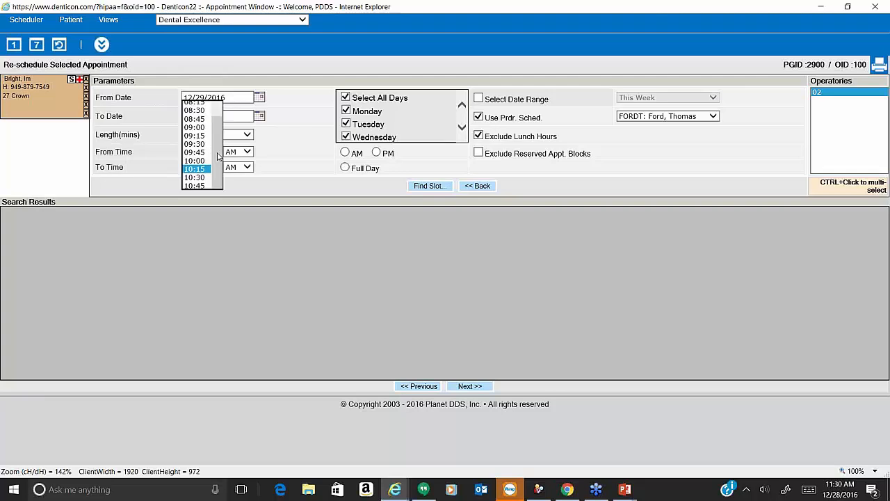
{"action": "left_click", "coordinate": [201, 95]}
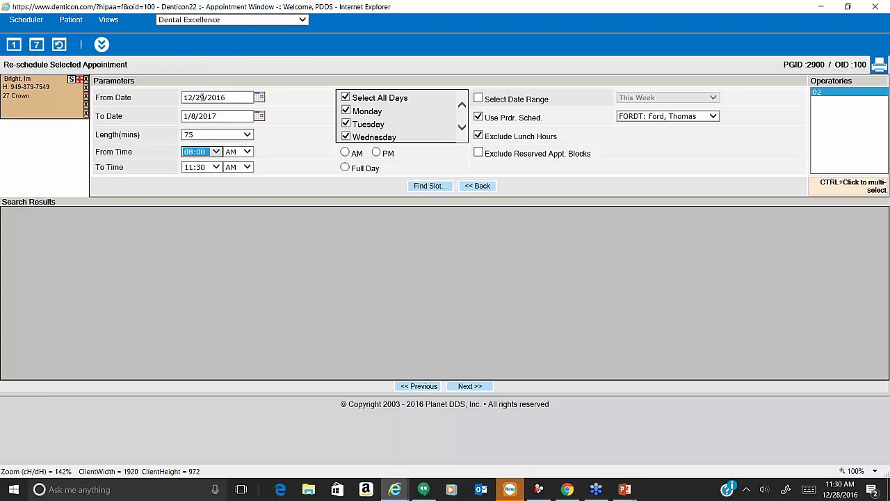
{"action": "left_click", "coordinate": [217, 167]}
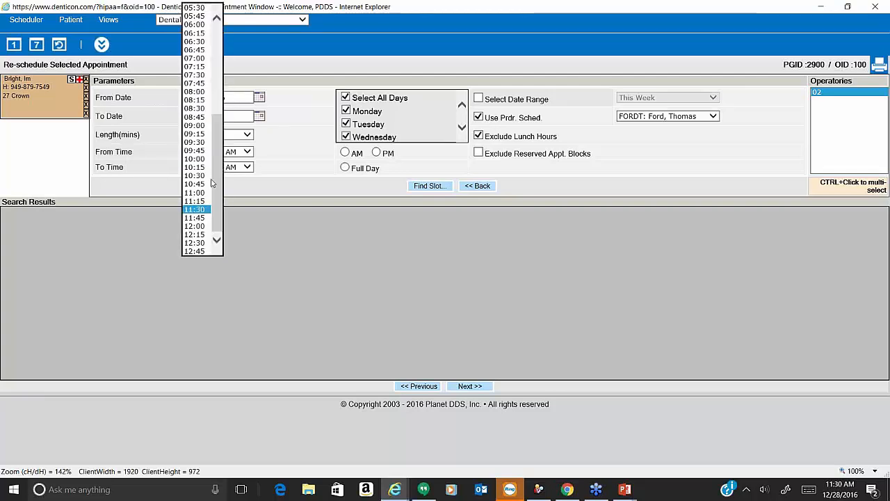
{"action": "left_click", "coordinate": [195, 235]}
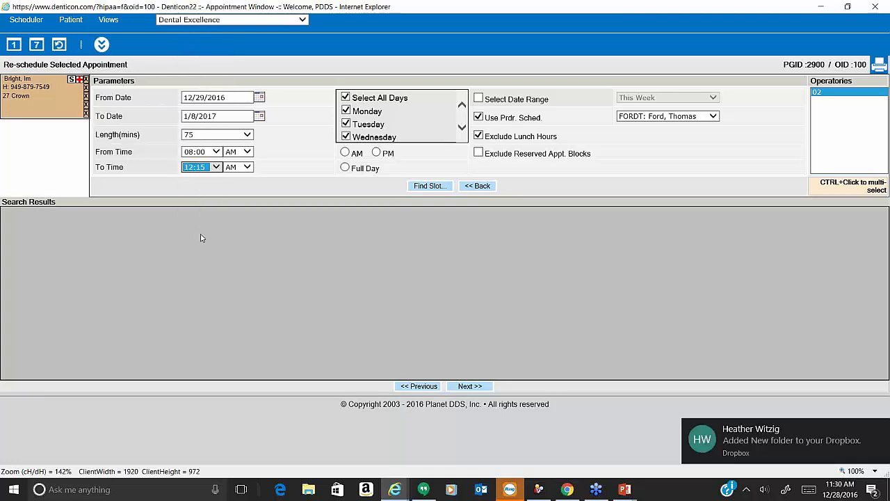
{"action": "left_click", "coordinate": [246, 168]}
{"action": "left_click", "coordinate": [237, 175]}
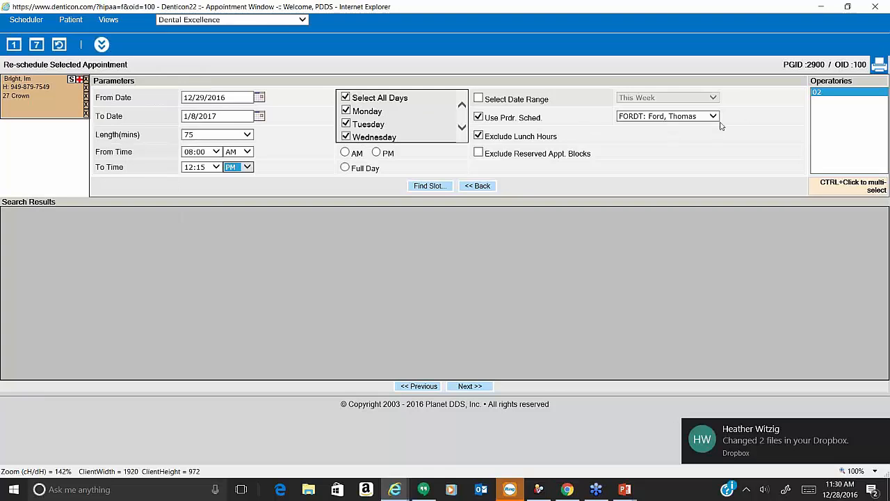
Find open slots and reschedule into the Wed Jan 04 2017 08:00 AM slot.
{"action": "left_click", "coordinate": [431, 188]}
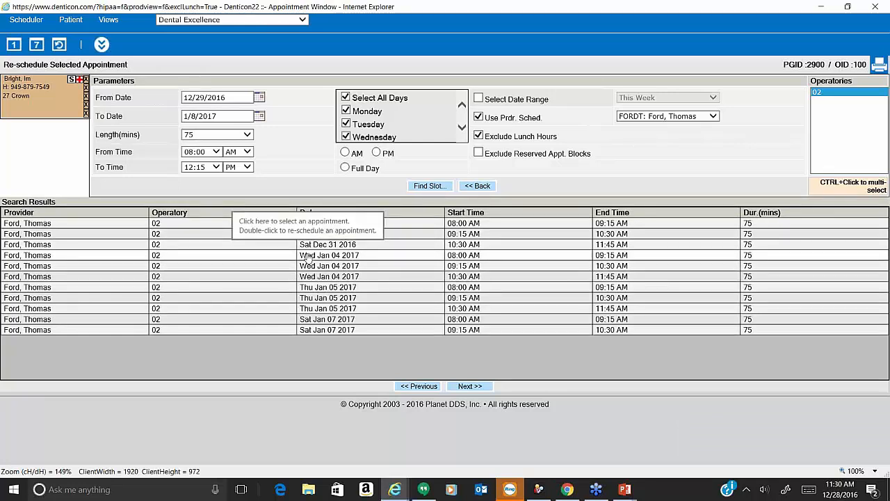
{"action": "left_click", "coordinate": [308, 257]}
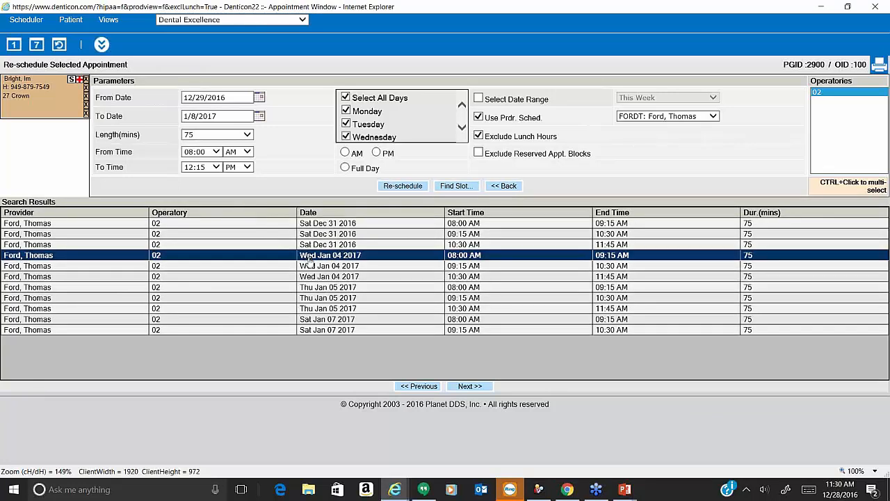
{"action": "left_click", "coordinate": [403, 185]}
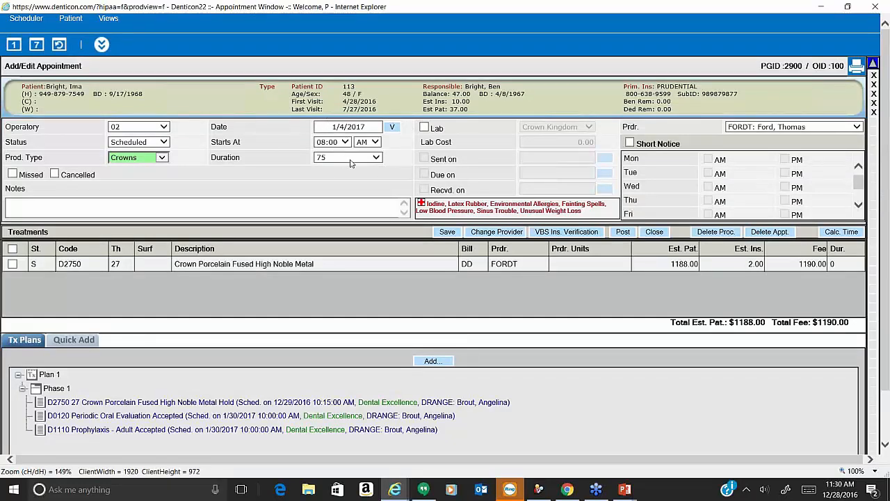
Save the crown appointment at 8:00 AM on January 4, 2017, then open its Set Status menu.
{"action": "left_click", "coordinate": [451, 233]}
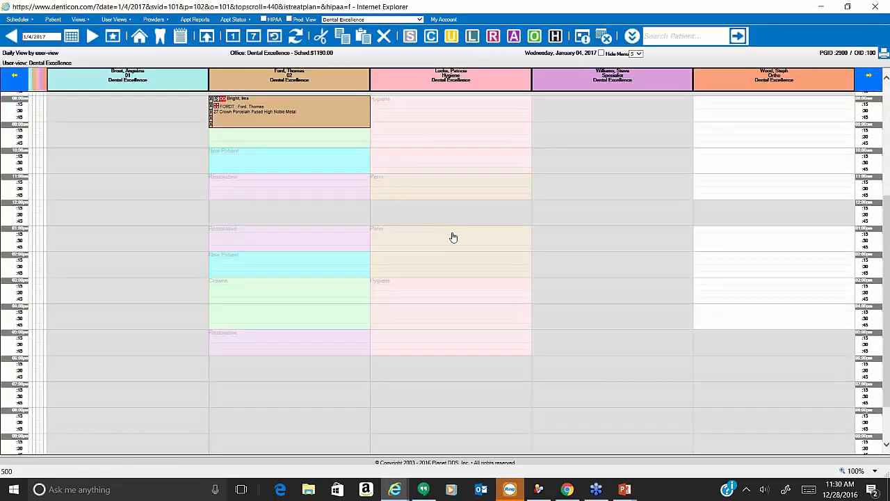
{"action": "right_click", "coordinate": [283, 123]}
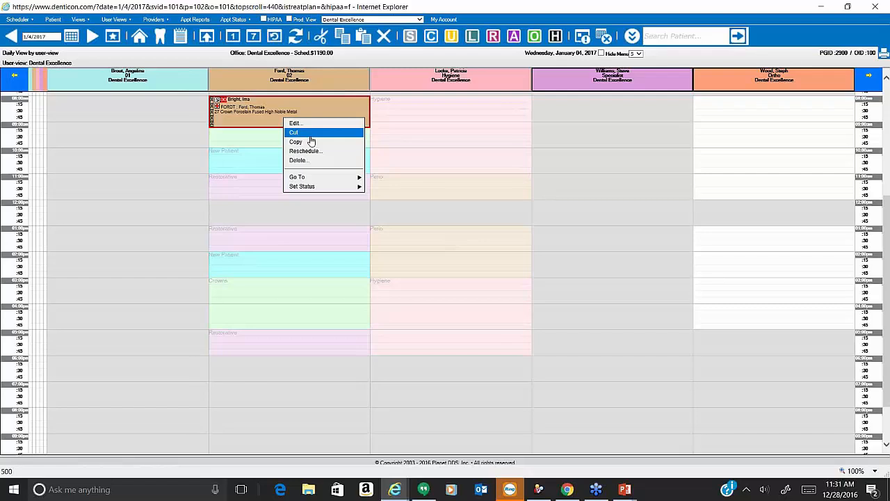
{"action": "mouse_move", "coordinate": [327, 185]}
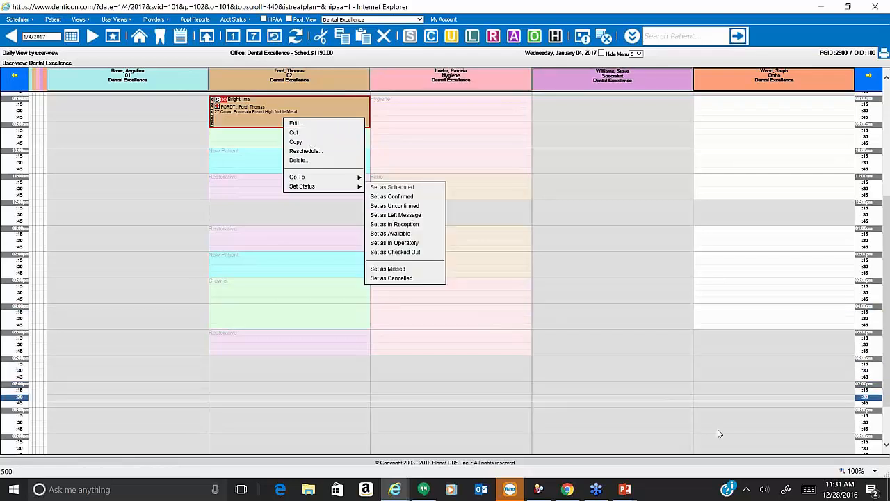
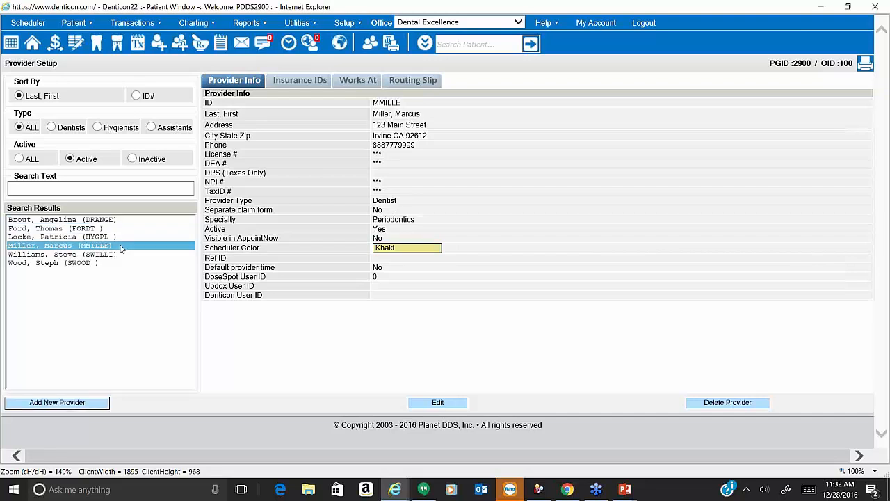
Open the Provider Per Office Settings and view a provider's weekly working schedule.
{"action": "mouse_move", "coordinate": [355, 29]}
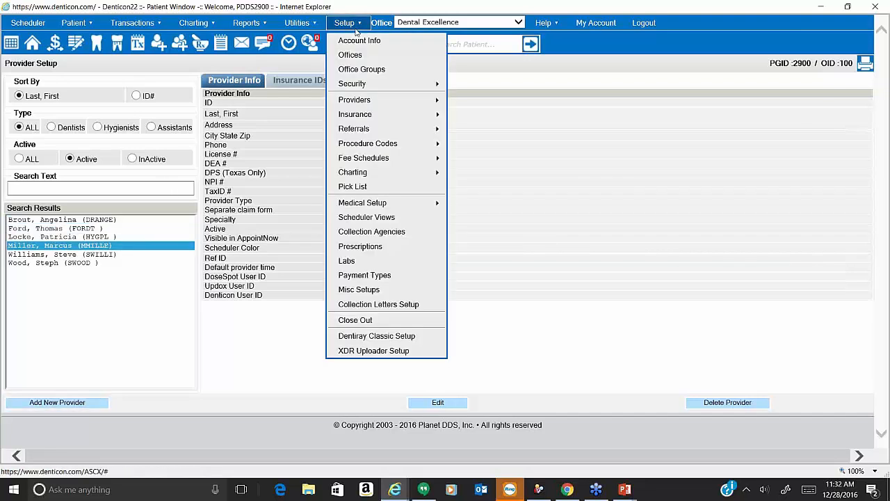
{"action": "mouse_move", "coordinate": [355, 103]}
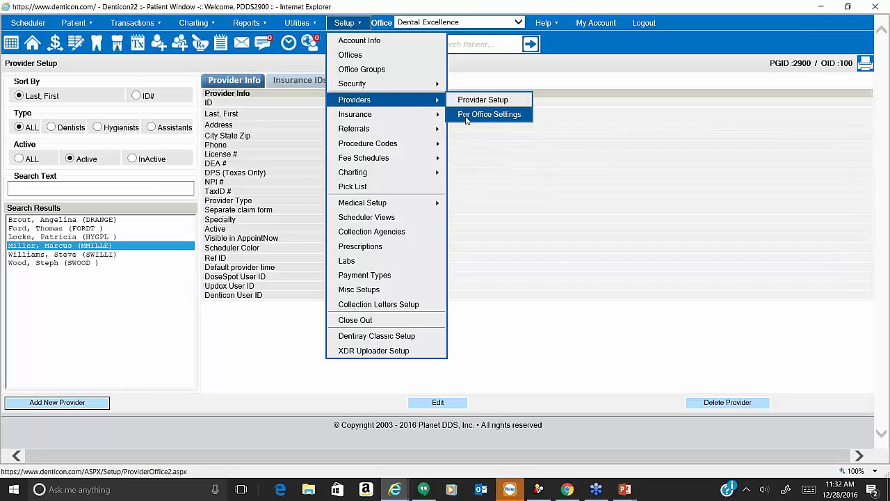
{"action": "left_click", "coordinate": [463, 114]}
{"action": "left_click", "coordinate": [93, 220]}
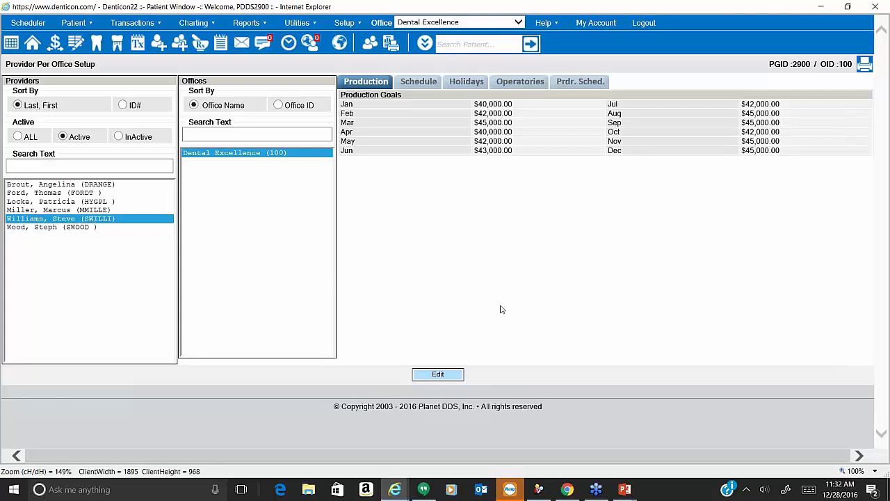
{"action": "left_click", "coordinate": [420, 83]}
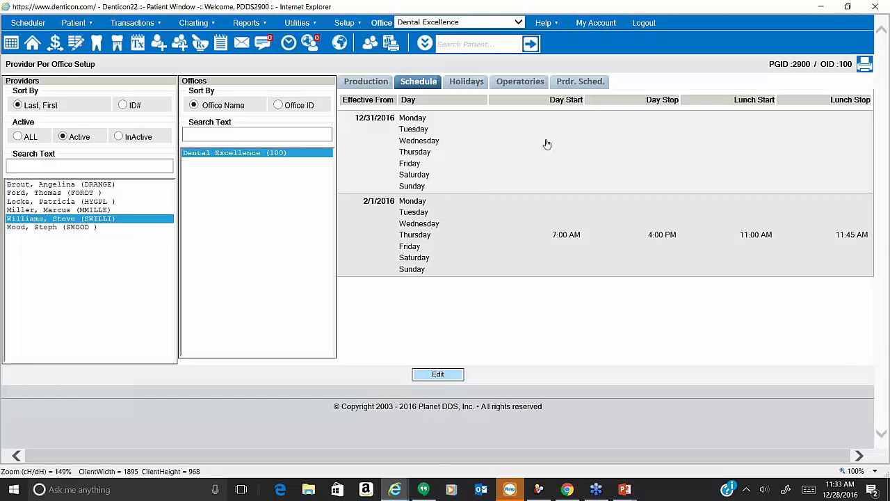
Compare the other provider's schedule and check both providers' assigned Specialist operatory.
{"action": "left_click", "coordinate": [127, 213]}
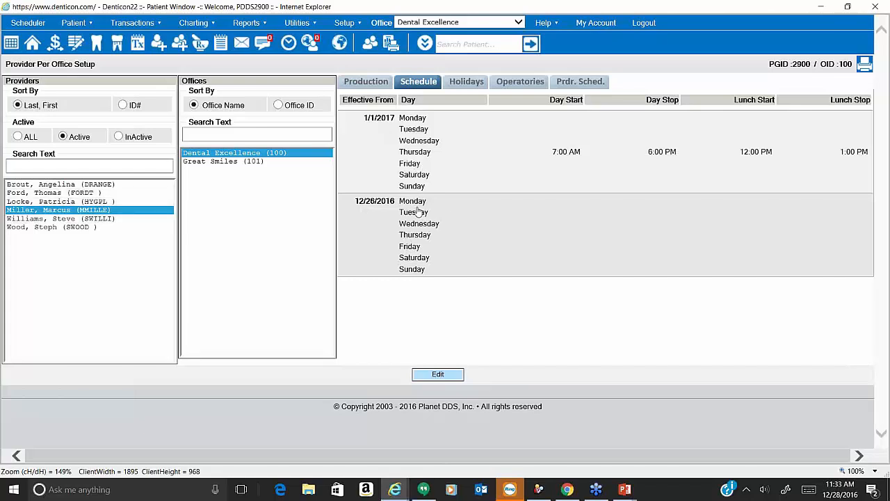
{"action": "left_click", "coordinate": [518, 85]}
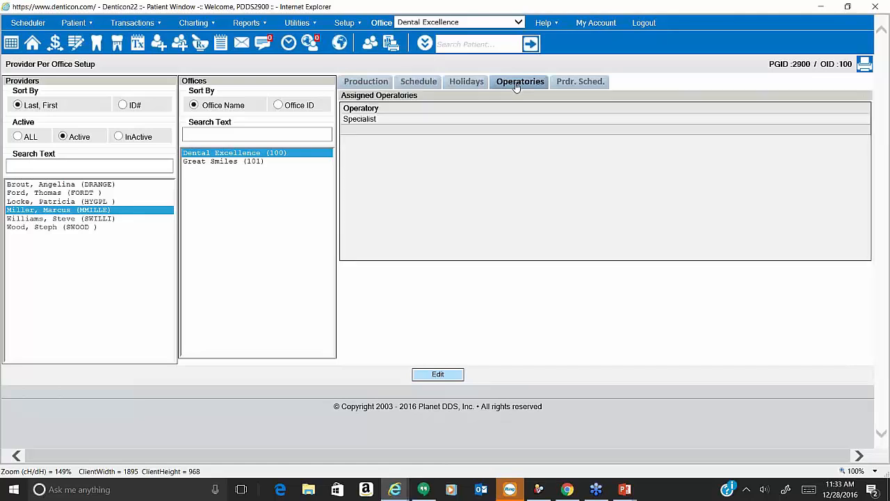
{"action": "left_click", "coordinate": [109, 220]}
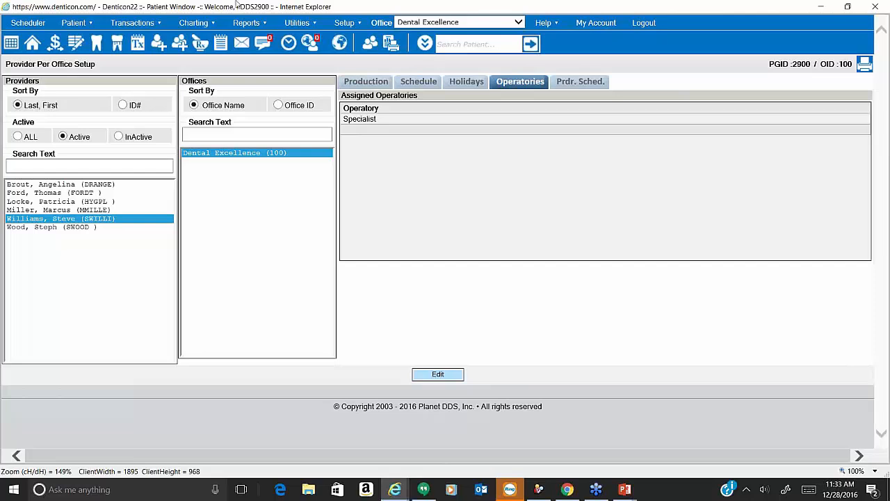
{"action": "left_click", "coordinate": [312, 23]}
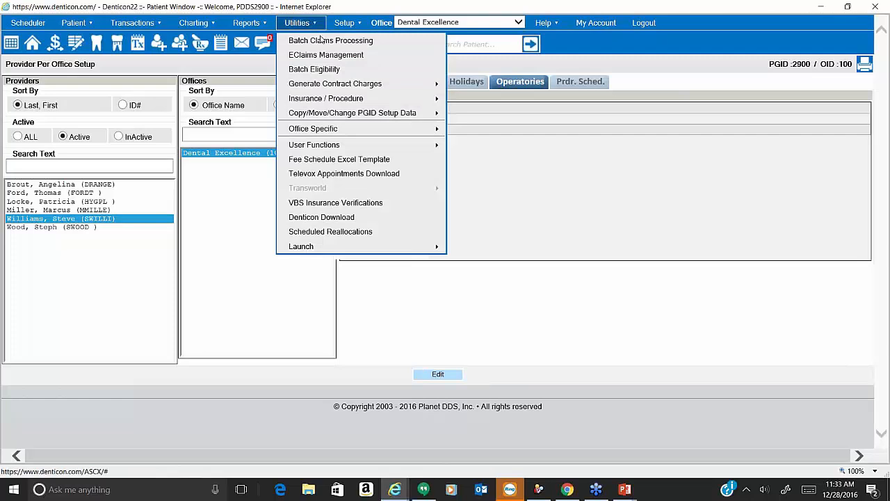
In Move Appointments By Provider, start at 1/1/2017 and move from one provider's Specialist operatory.
{"action": "mouse_move", "coordinate": [350, 115]}
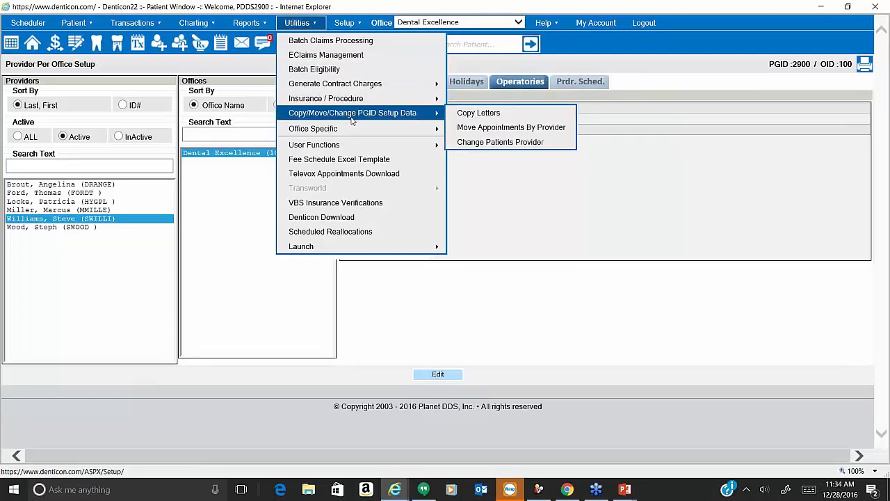
{"action": "left_click", "coordinate": [471, 129]}
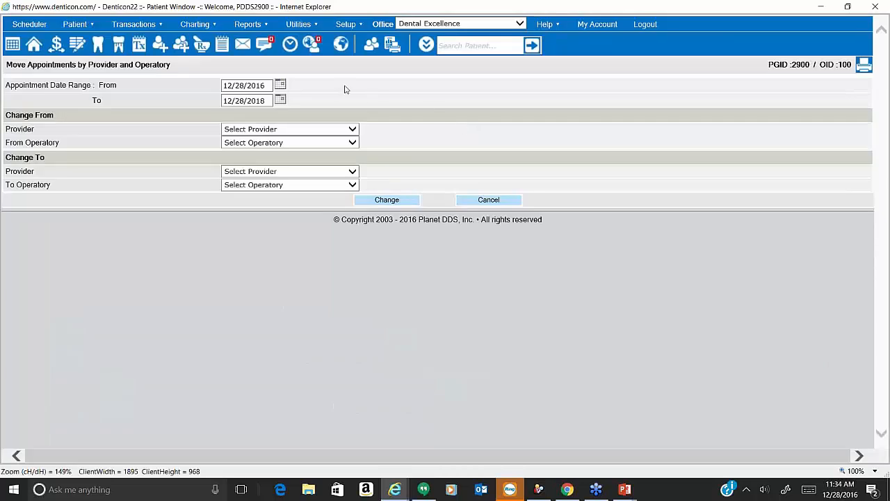
{"action": "left_click", "coordinate": [281, 85]}
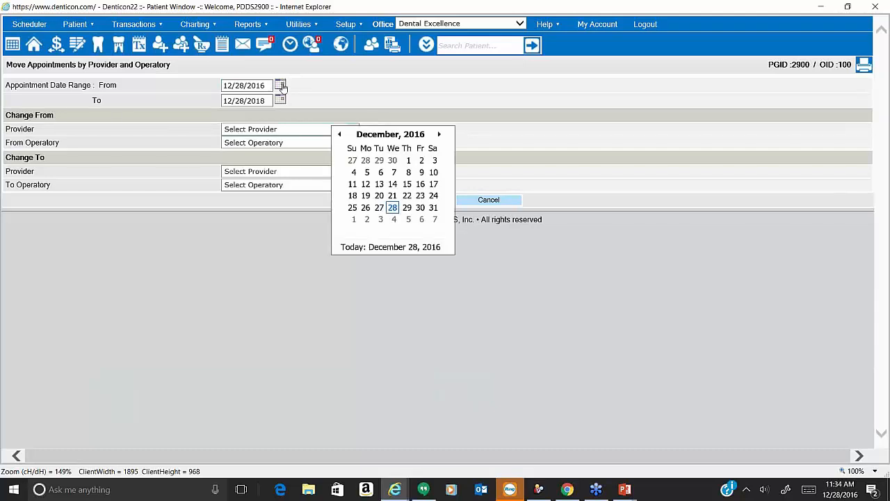
{"action": "left_click", "coordinate": [354, 219]}
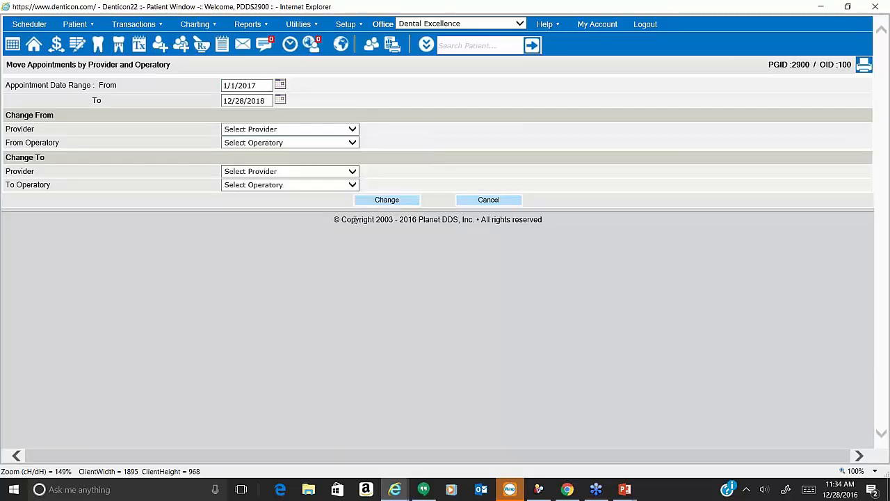
{"action": "left_click", "coordinate": [281, 130]}
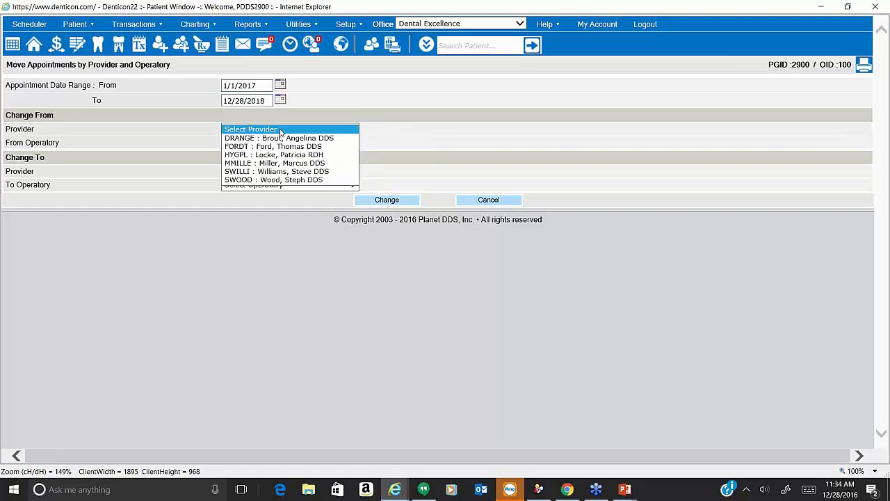
{"action": "left_click", "coordinate": [288, 171]}
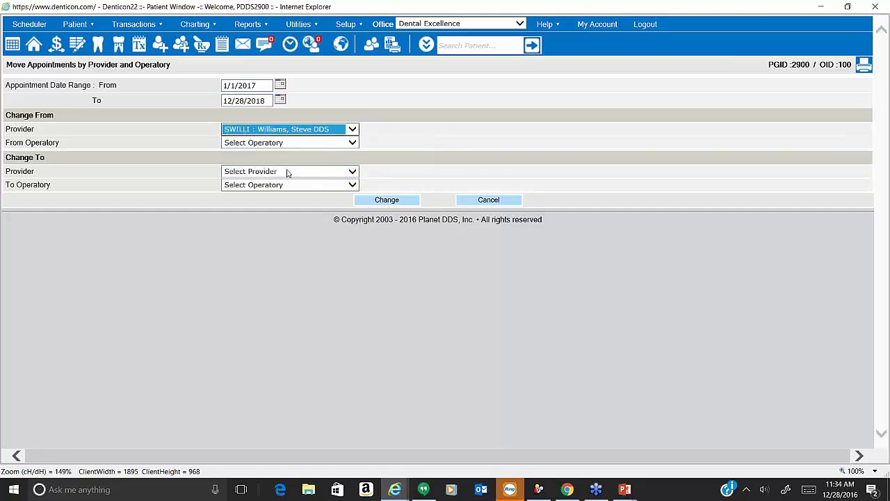
{"action": "left_click", "coordinate": [283, 144]}
{"action": "left_click", "coordinate": [282, 154]}
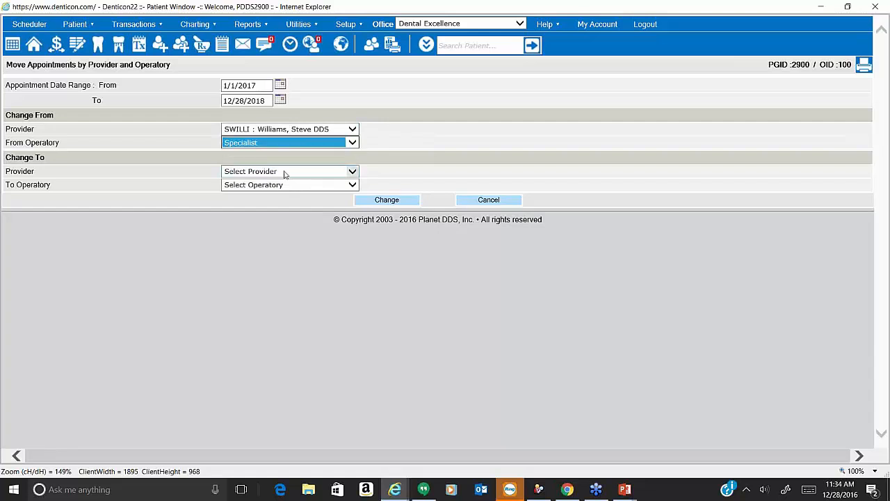
Move the appointments to the receiving provider's Specialist operatory and confirm the move.
{"action": "left_click", "coordinate": [284, 173]}
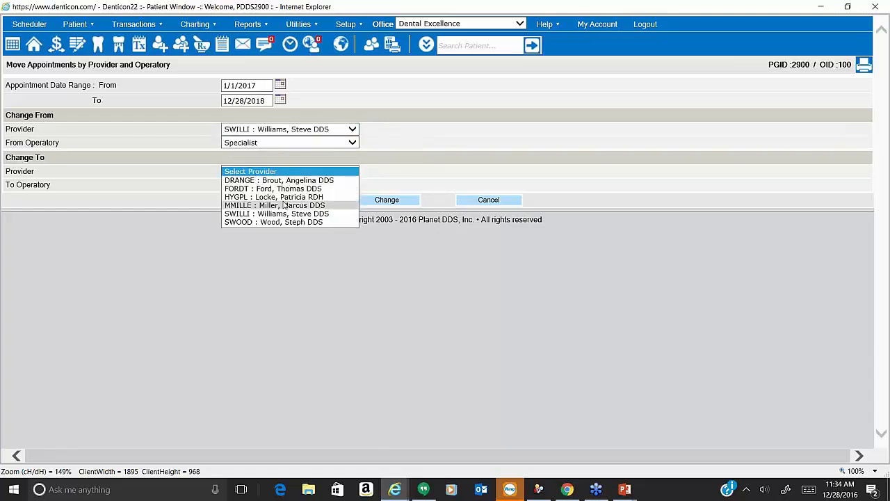
{"action": "left_click", "coordinate": [283, 205]}
{"action": "left_click", "coordinate": [283, 186]}
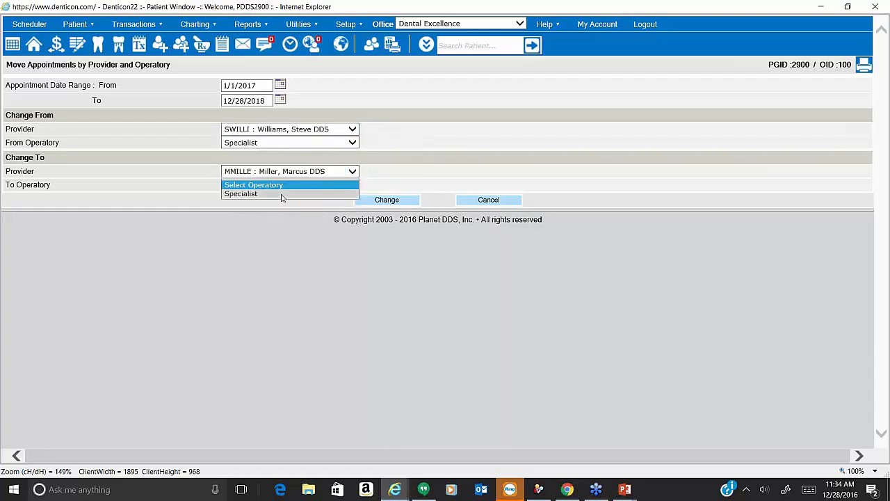
{"action": "left_click", "coordinate": [283, 195]}
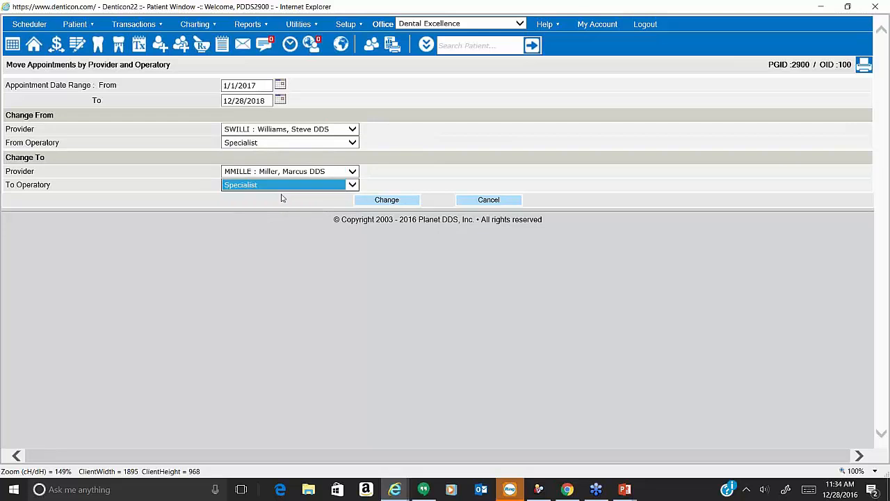
{"action": "left_click", "coordinate": [411, 206]}
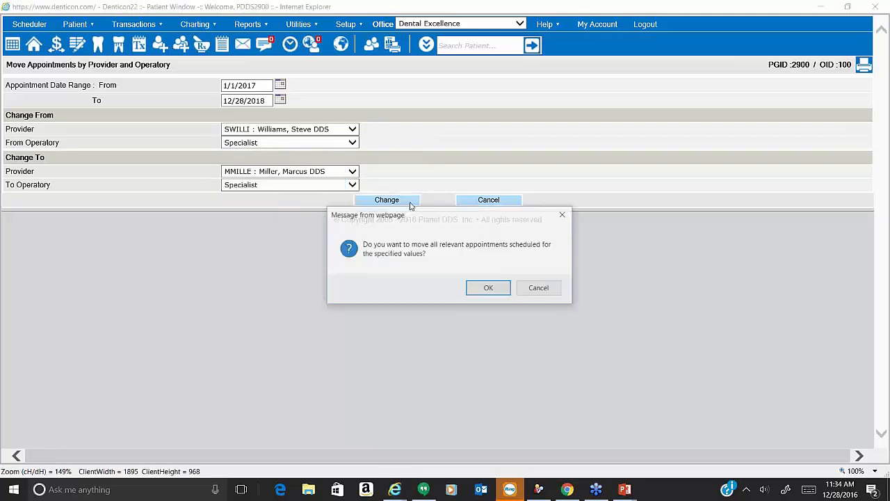
{"action": "left_click", "coordinate": [489, 290]}
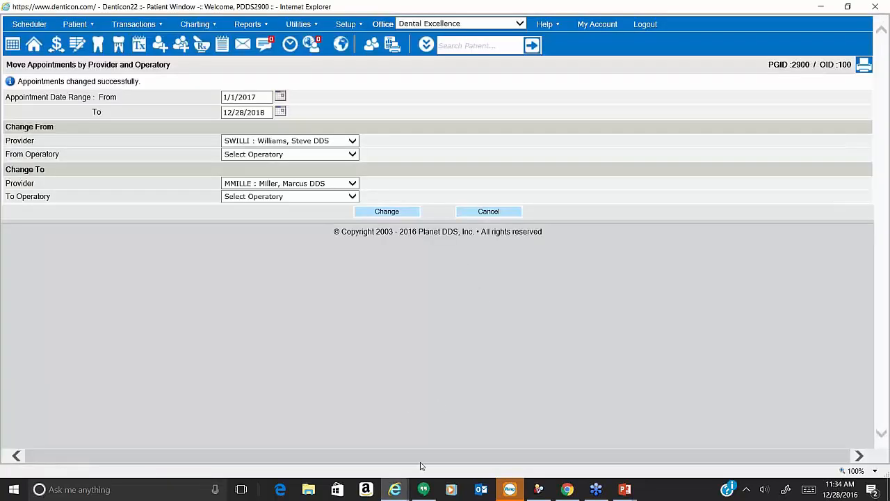
{"action": "left_click", "coordinate": [28, 24]}
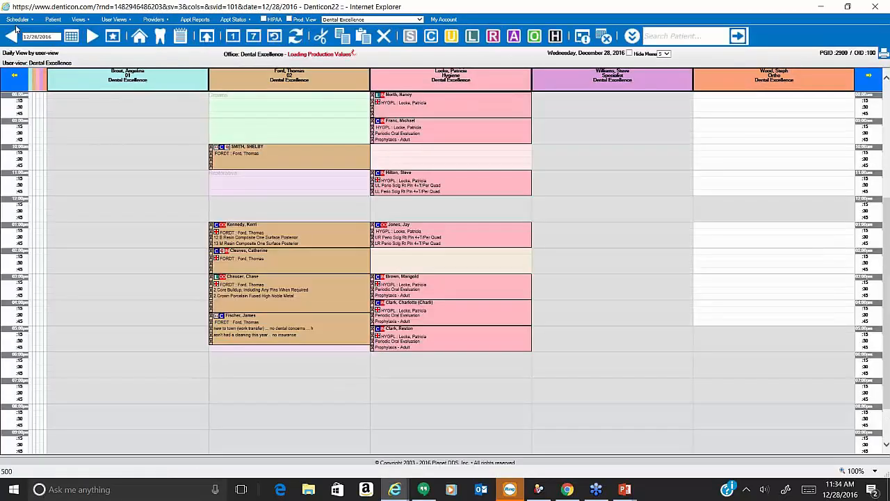
Jump the daily schedule two months ahead to Thursday, February 9, 2017.
{"action": "left_click", "coordinate": [71, 37]}
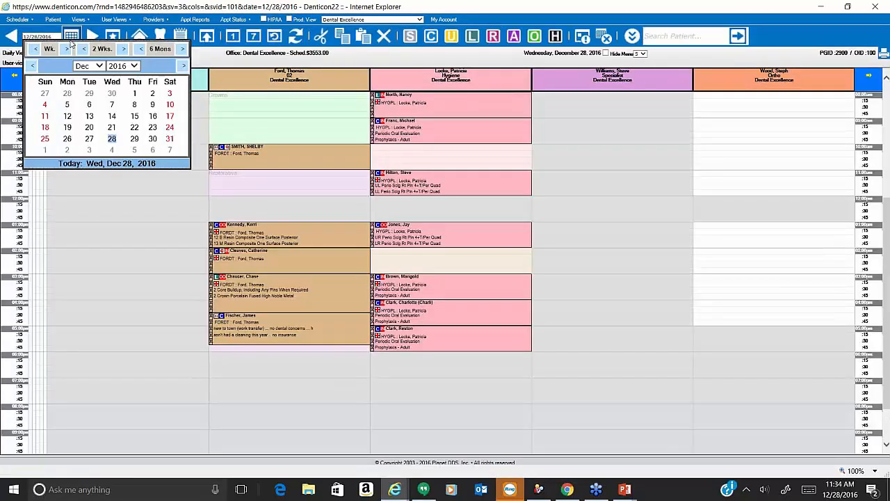
{"action": "left_click", "coordinate": [184, 66]}
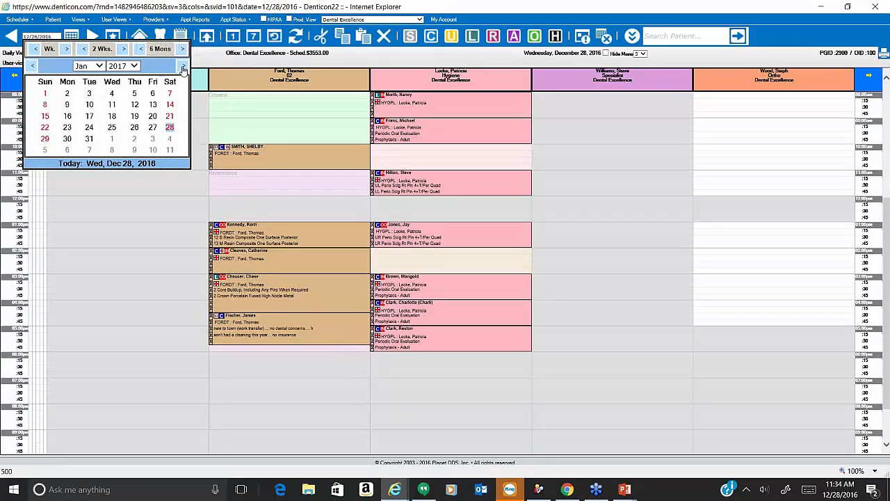
{"action": "left_click", "coordinate": [184, 67]}
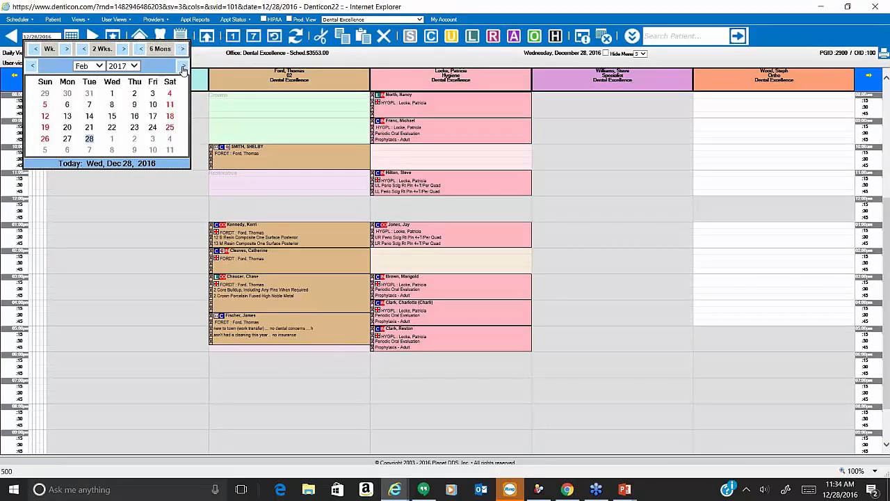
{"action": "left_click", "coordinate": [127, 106]}
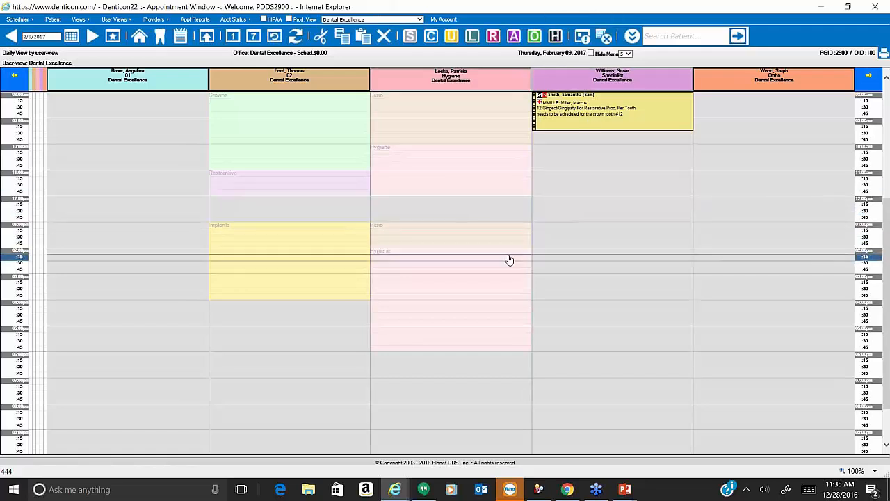
{"action": "key", "text": "alt+Tab"}
Add the Specialist provider as a sixth column in the Dental Excellence scheduler view and save it.
{"action": "left_click", "coordinate": [346, 24]}
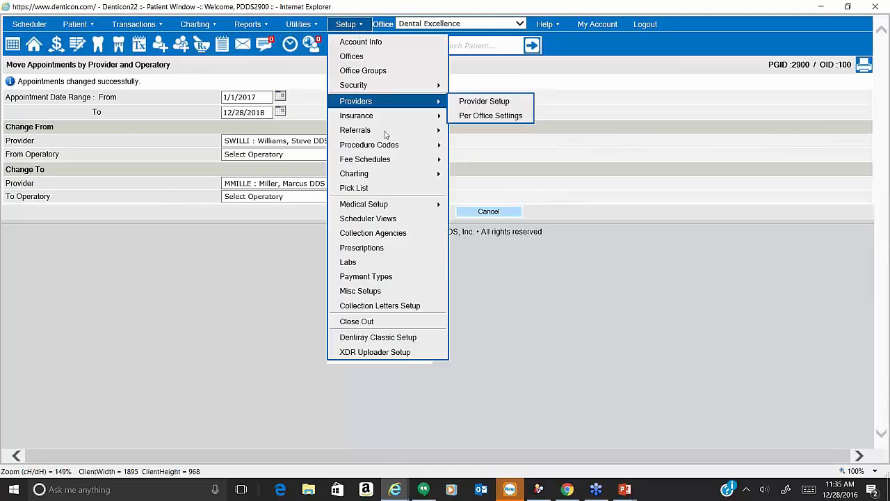
{"action": "left_click", "coordinate": [405, 221]}
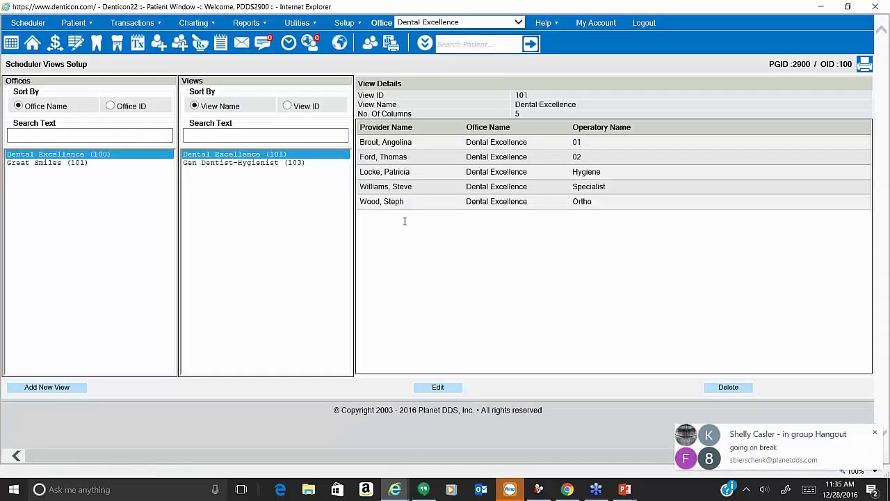
{"action": "left_click", "coordinate": [437, 387]}
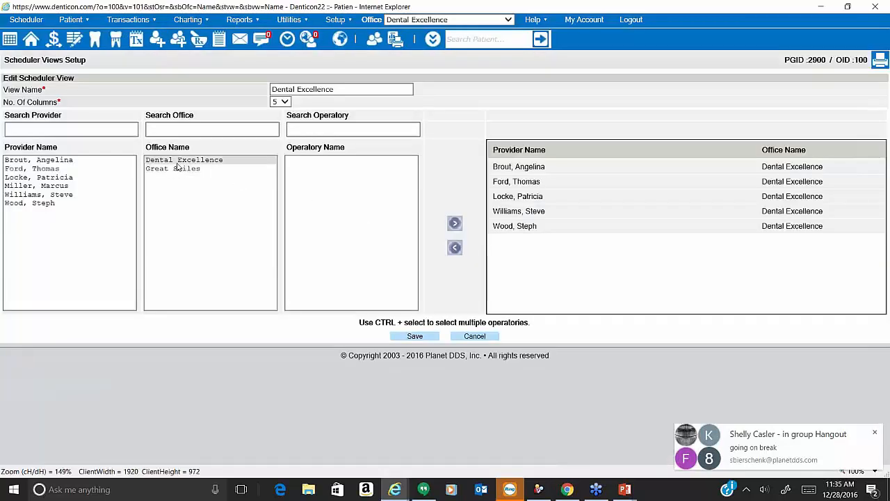
{"action": "left_click", "coordinate": [104, 186]}
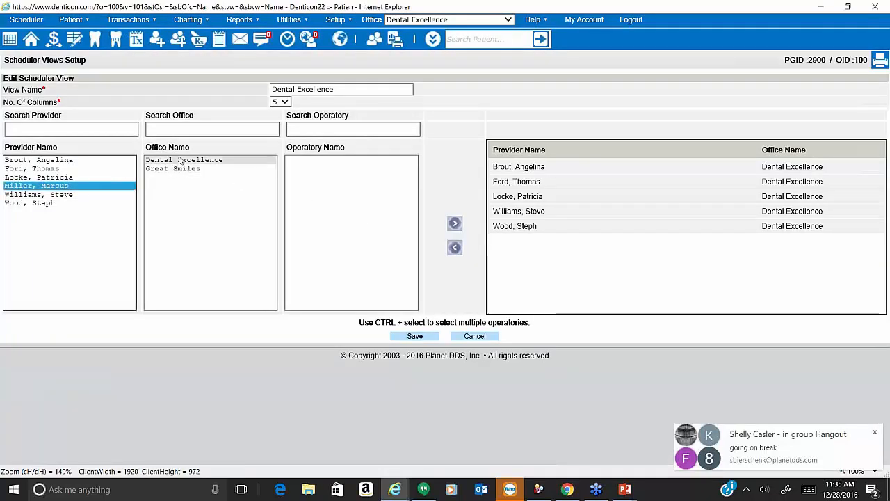
{"action": "left_click", "coordinate": [236, 160]}
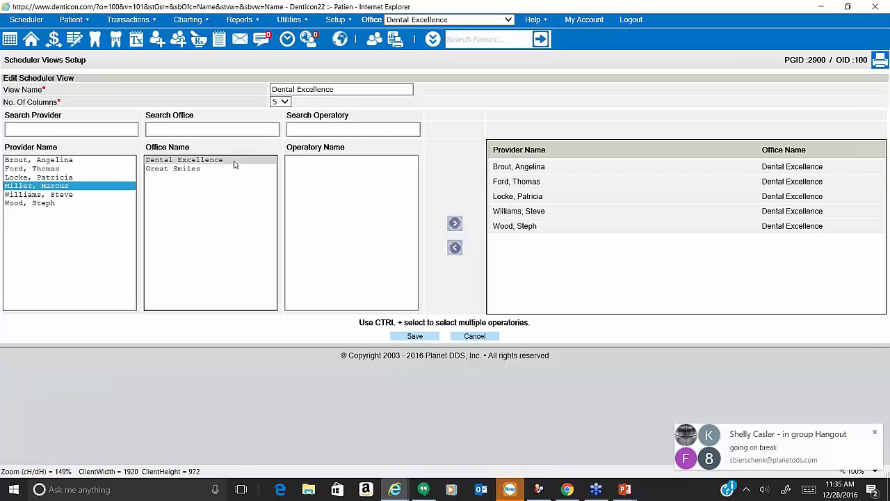
{"action": "left_click", "coordinate": [299, 160]}
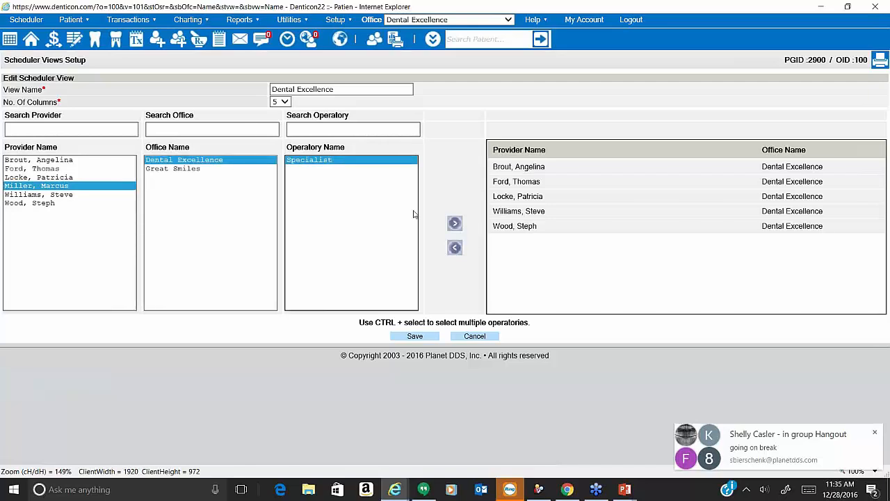
{"action": "left_click", "coordinate": [459, 228]}
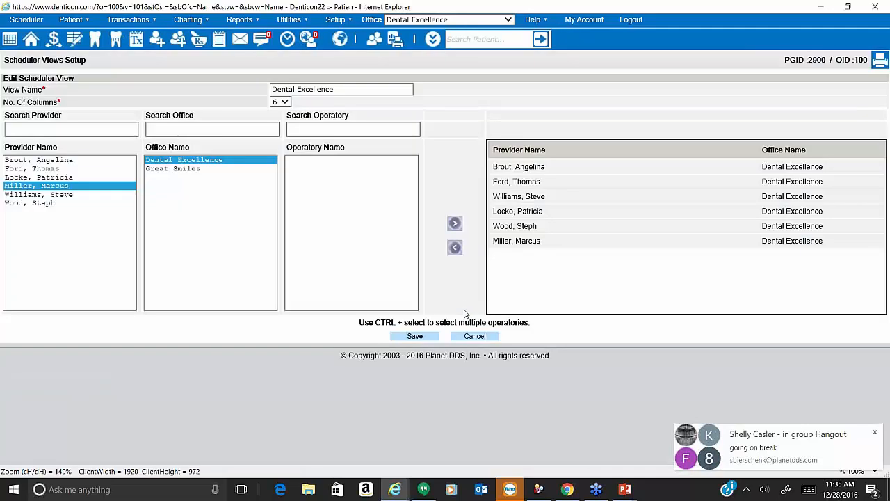
{"action": "left_click", "coordinate": [417, 337]}
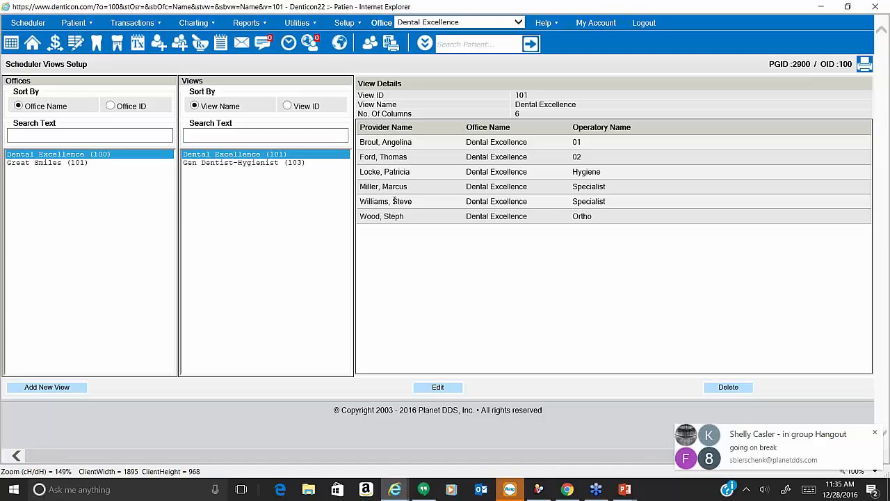
{"action": "left_click", "coordinate": [39, 25]}
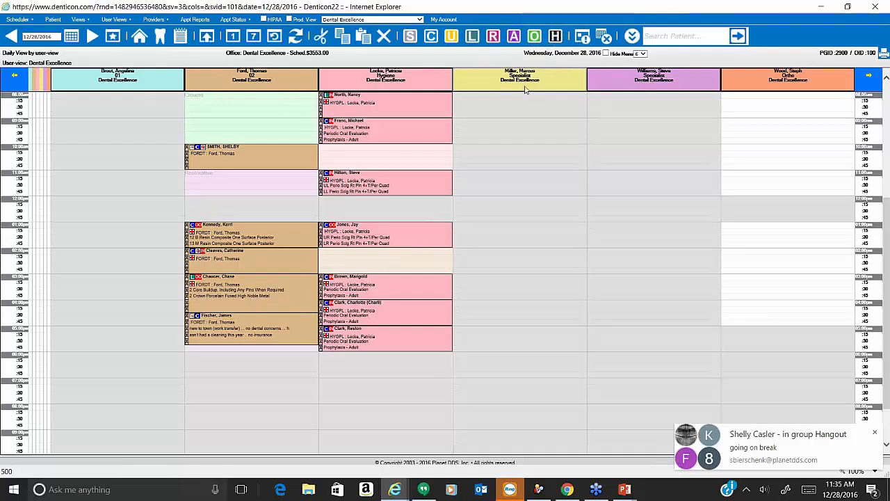
View the February 9, 2017 schedule, then return to the Scheduler Views Setup window.
{"action": "left_click", "coordinate": [470, 133]}
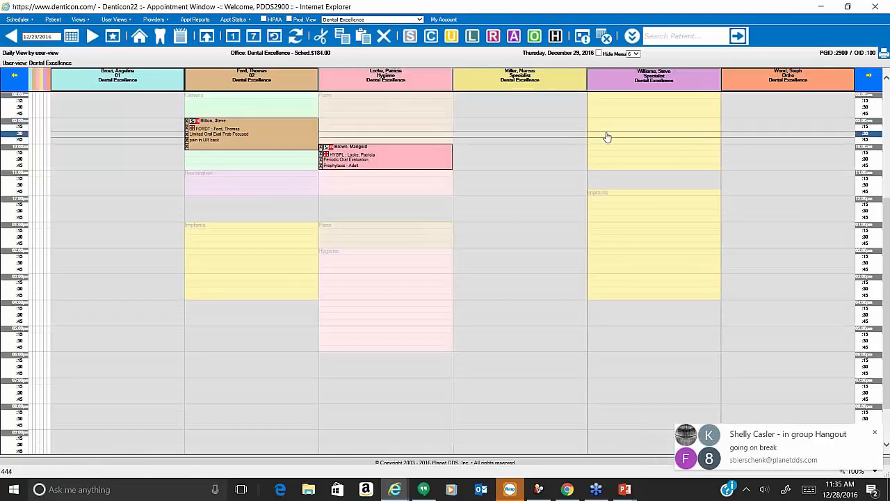
{"action": "left_click", "coordinate": [71, 36]}
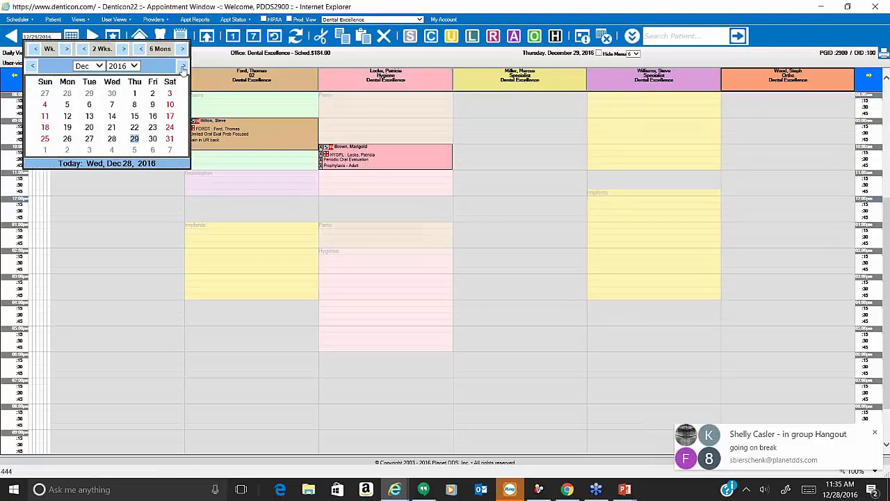
{"action": "left_click", "coordinate": [184, 65]}
{"action": "left_click", "coordinate": [132, 150]}
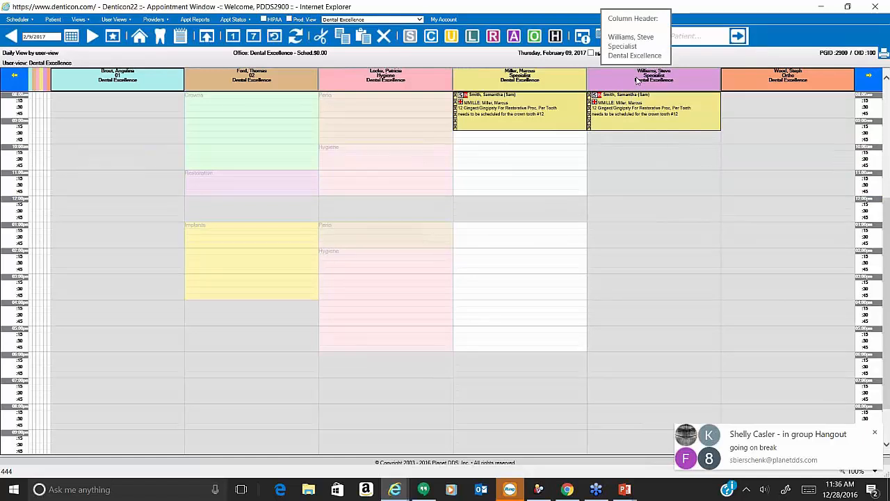
{"action": "left_click", "coordinate": [400, 487]}
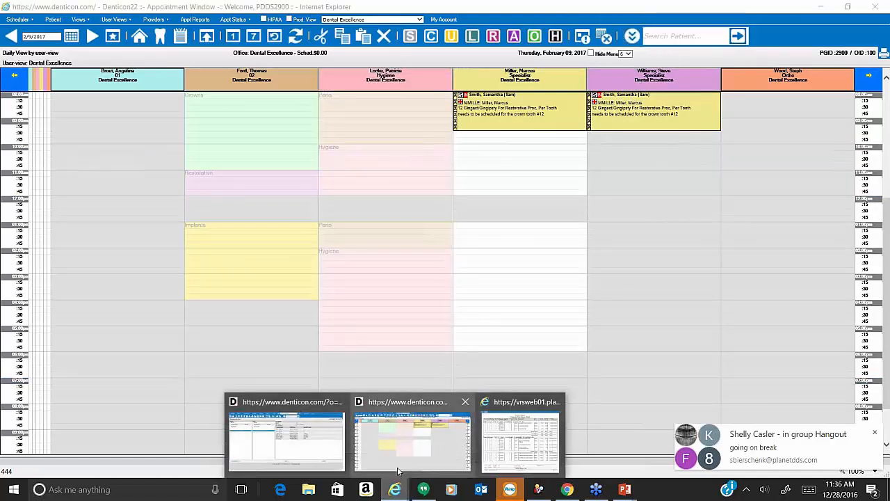
{"action": "left_click", "coordinate": [315, 452]}
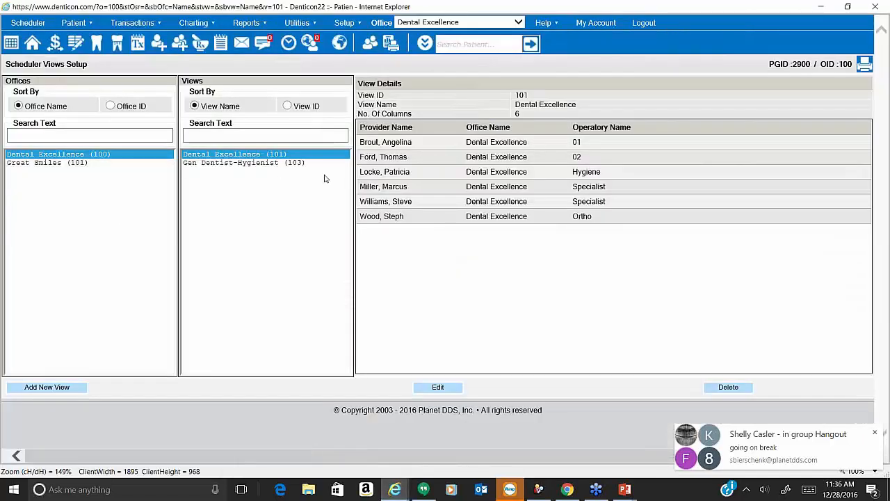
Unassign one Specialist provider from the Dental Excellence view and save it with five columns.
{"action": "left_click", "coordinate": [438, 388]}
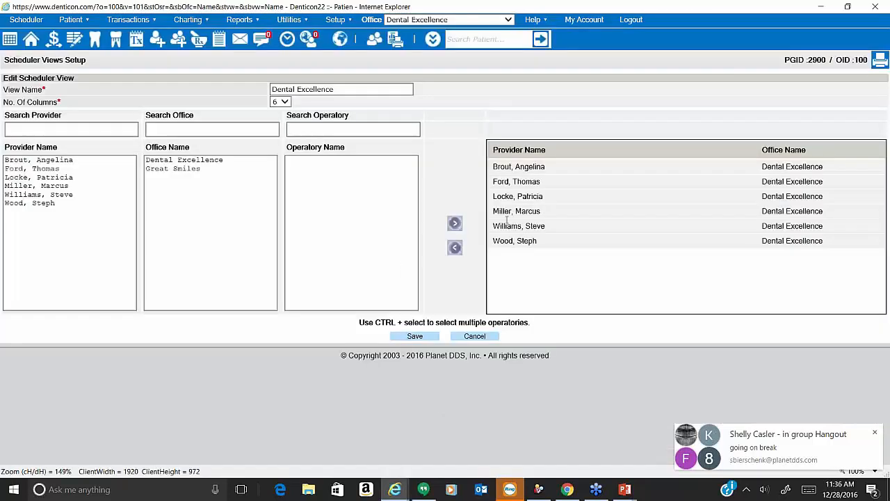
{"action": "left_click", "coordinate": [454, 248]}
{"action": "left_click", "coordinate": [454, 291]}
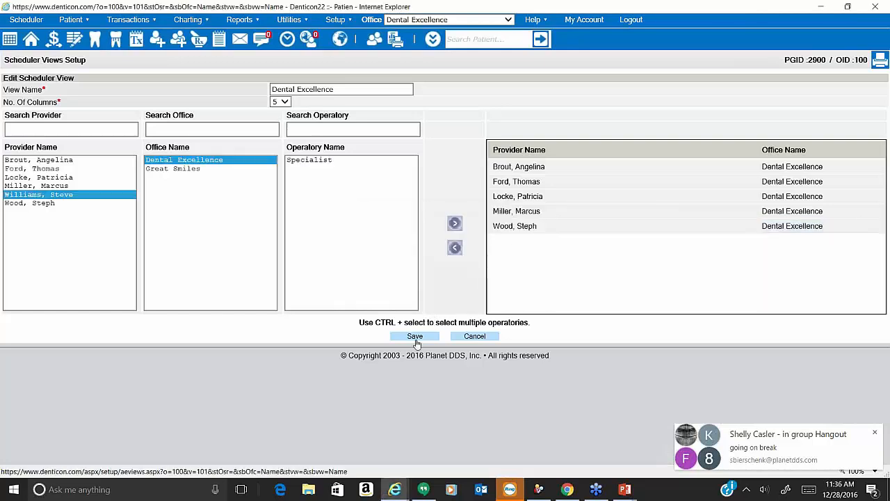
{"action": "left_click", "coordinate": [414, 336]}
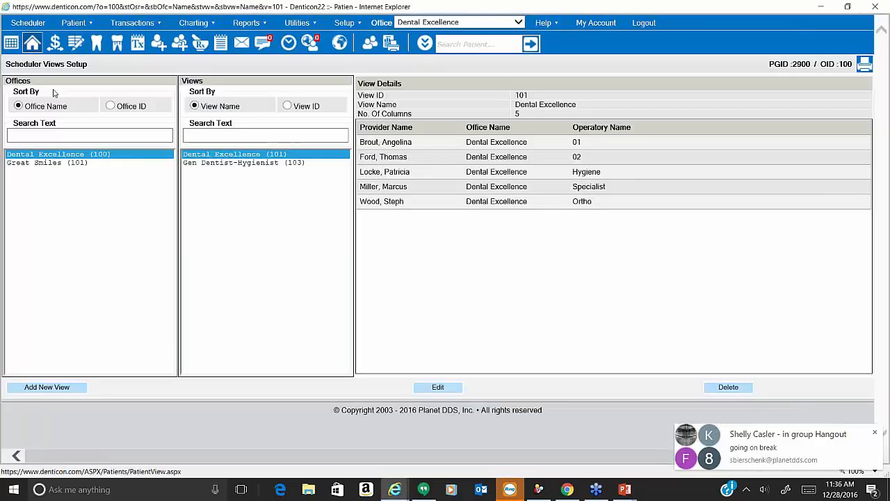
{"action": "left_click", "coordinate": [37, 25]}
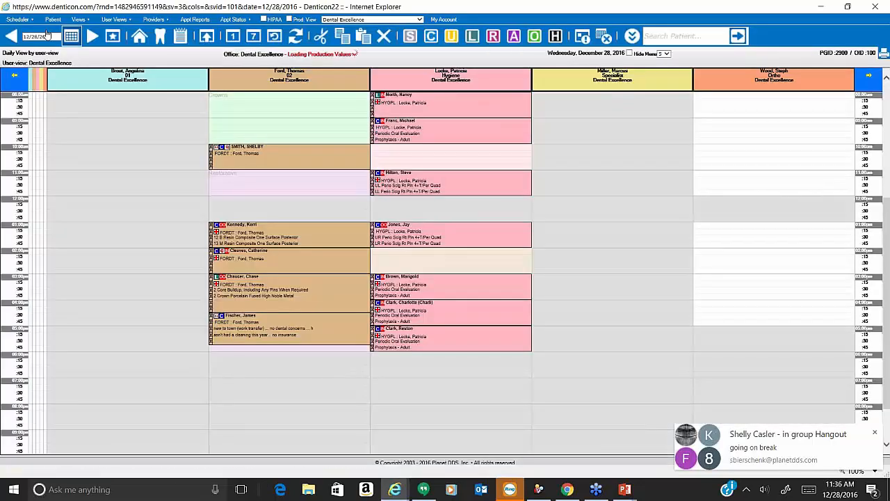
{"action": "left_click", "coordinate": [46, 35]}
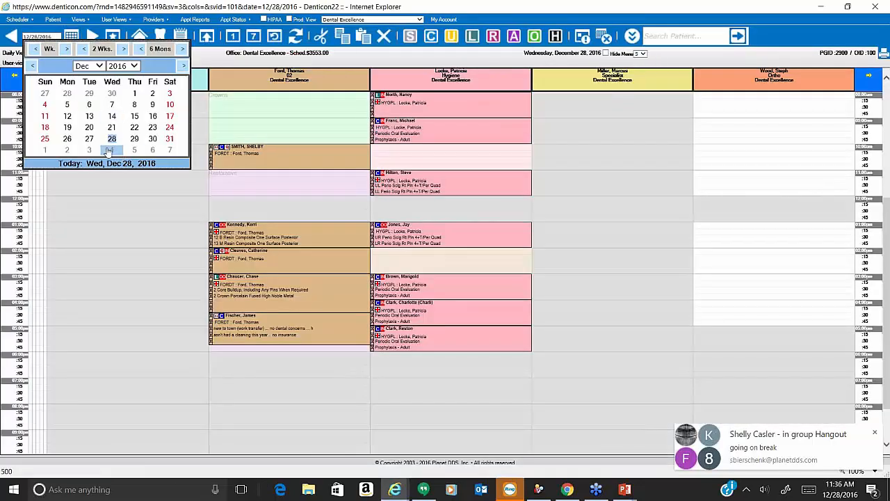
{"action": "left_click", "coordinate": [134, 149]}
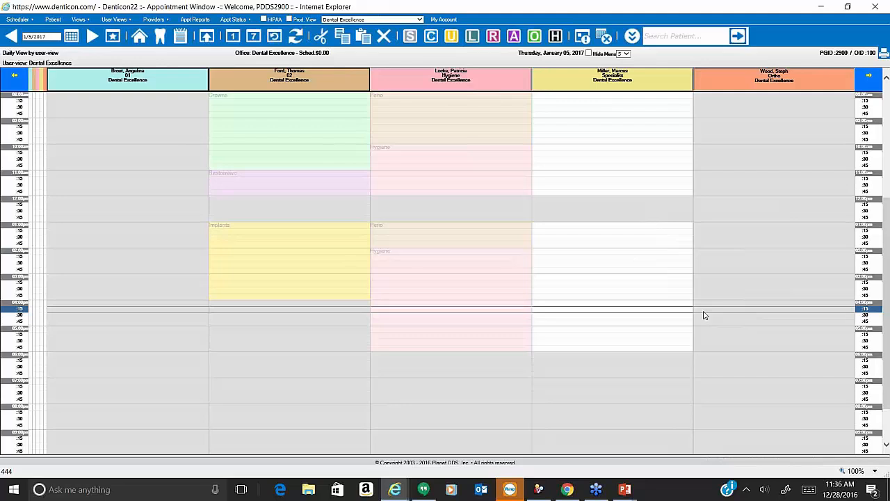
{"action": "left_click", "coordinate": [113, 39]}
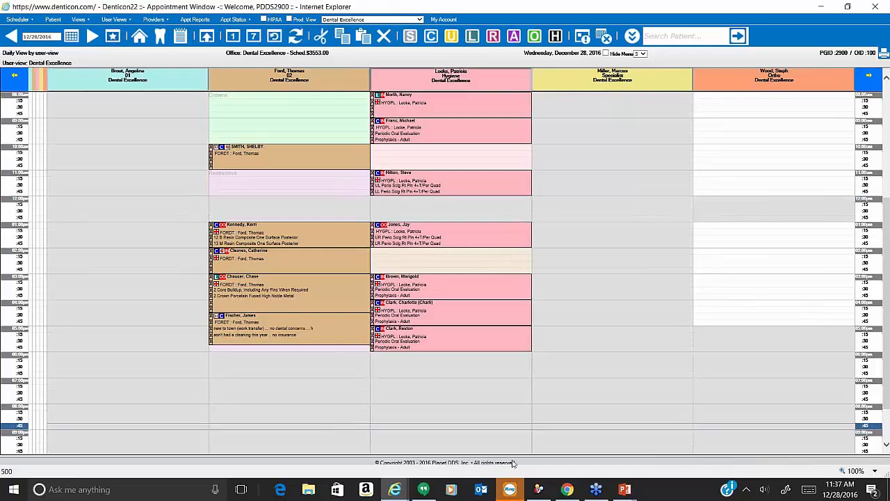
Choose the Treatment Plan Status - Detail report under Treatment Plan Reports.
{"action": "mouse_move", "coordinate": [394, 489]}
{"action": "left_click", "coordinate": [302, 446]}
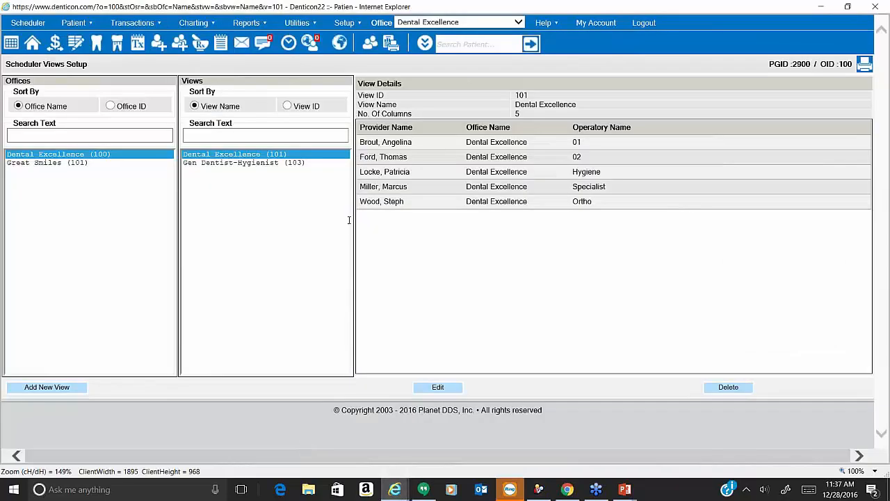
{"action": "left_click", "coordinate": [262, 23]}
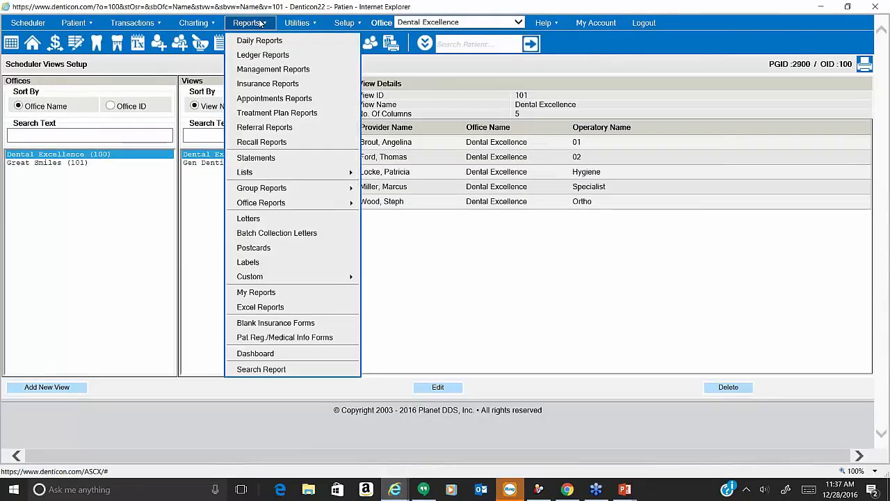
{"action": "left_click", "coordinate": [276, 115]}
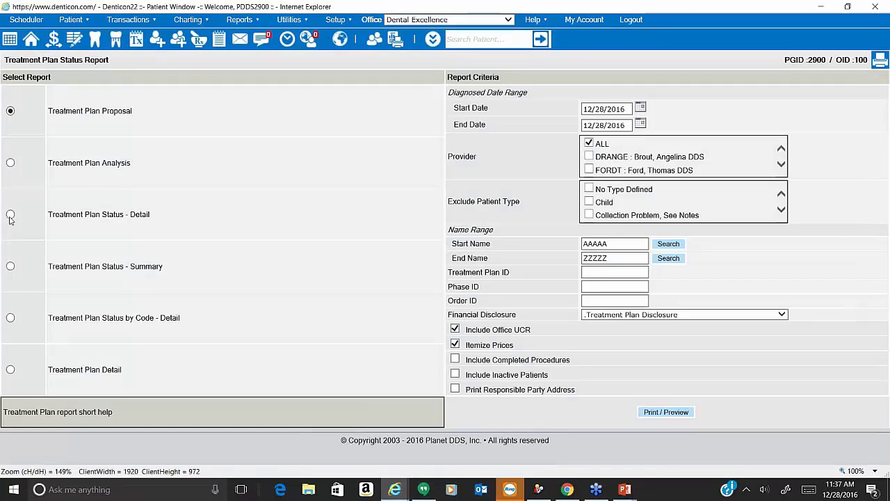
{"action": "left_click", "coordinate": [10, 215]}
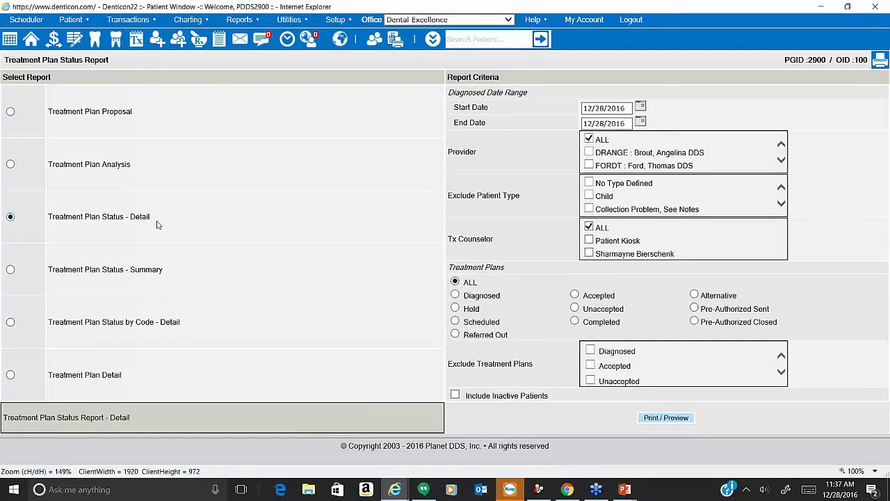
Set start date 1/1/2016, exclude Scheduled and Completed plans, and preview the report.
{"action": "left_click", "coordinate": [641, 108]}
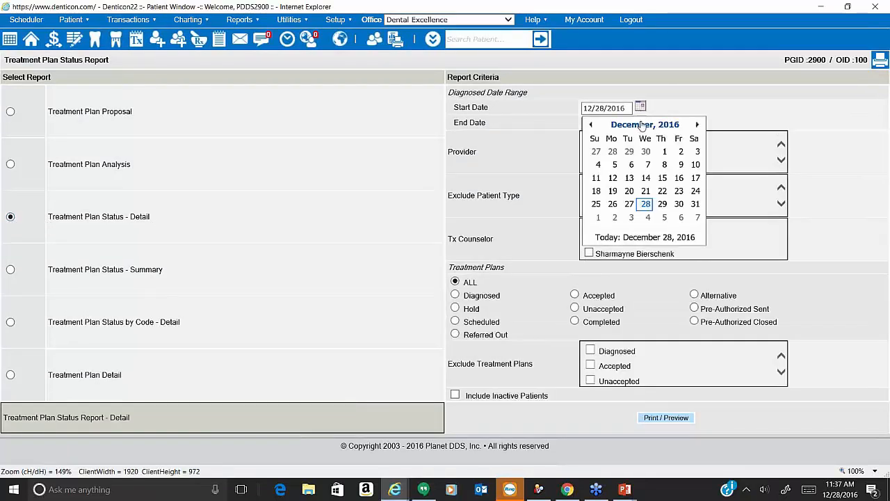
{"action": "left_click", "coordinate": [645, 125]}
{"action": "left_click", "coordinate": [601, 150]}
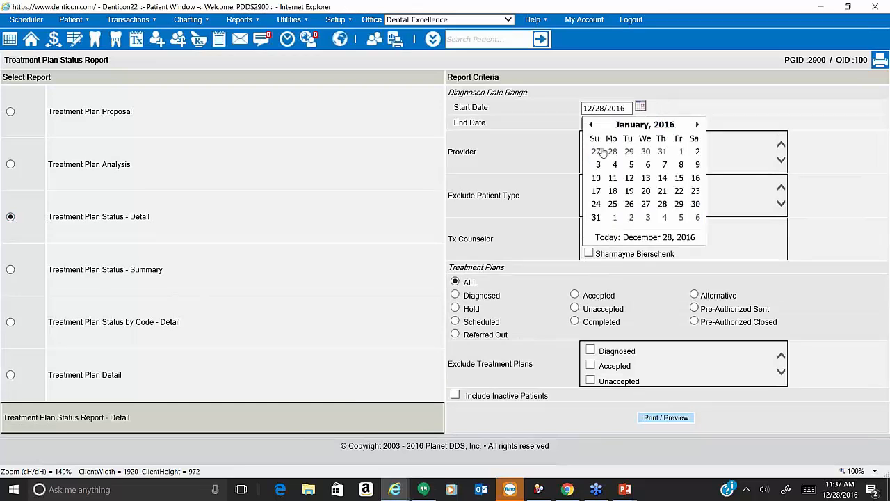
{"action": "left_click", "coordinate": [682, 152]}
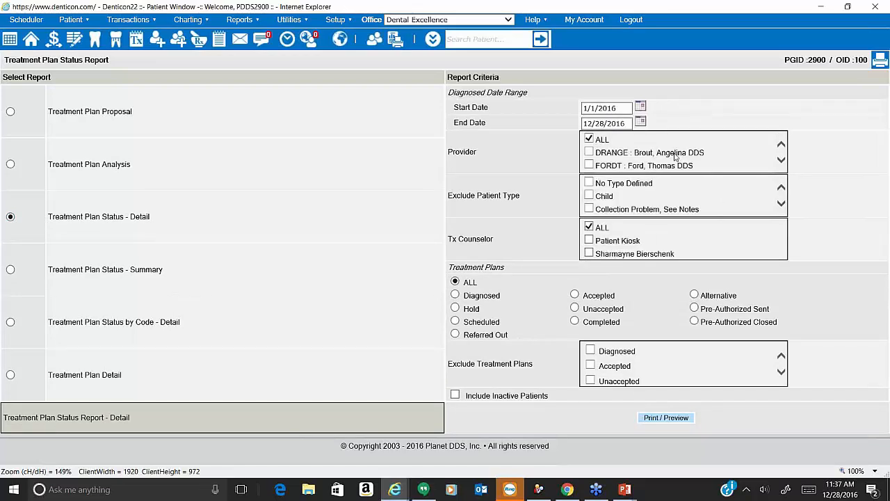
{"action": "left_click_drag", "start_coordinate": [527, 95], "coordinate": [465, 99]}
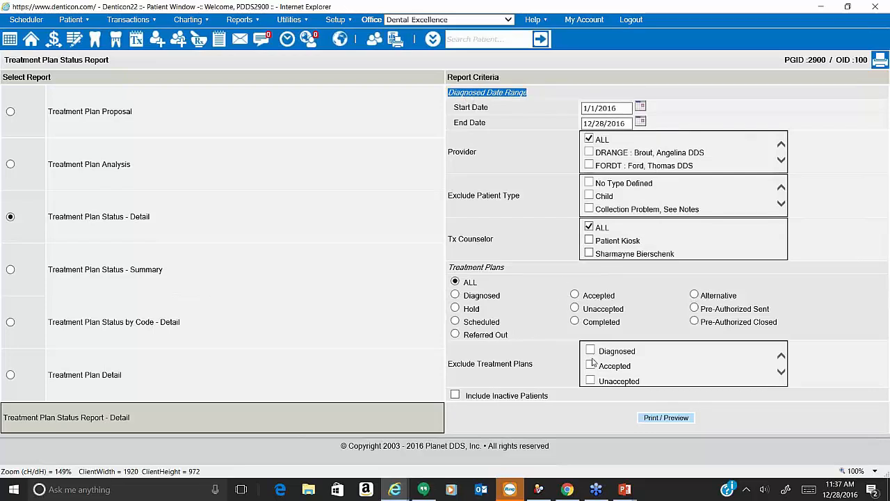
{"action": "scroll", "coordinate": [592, 363], "scroll_direction": "down", "scroll_amount": 1}
{"action": "scroll", "coordinate": [592, 363], "scroll_direction": "down", "scroll_amount": 2}
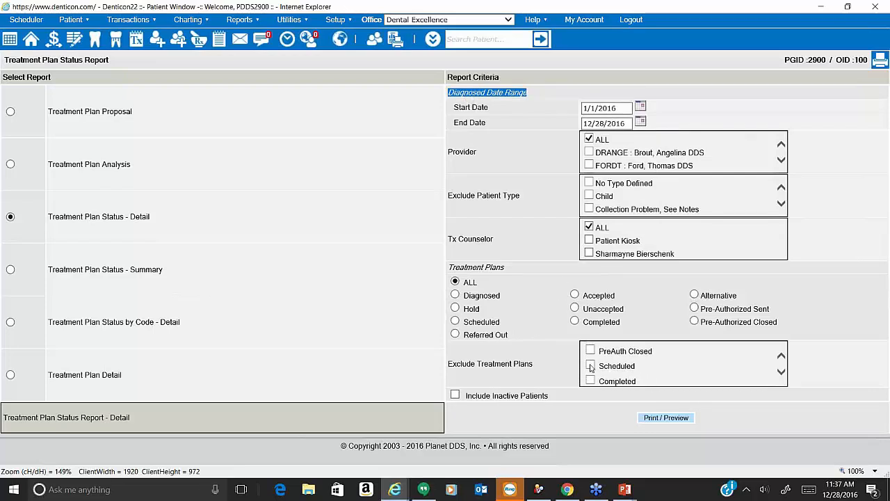
{"action": "left_click", "coordinate": [590, 366]}
{"action": "left_click", "coordinate": [590, 381]}
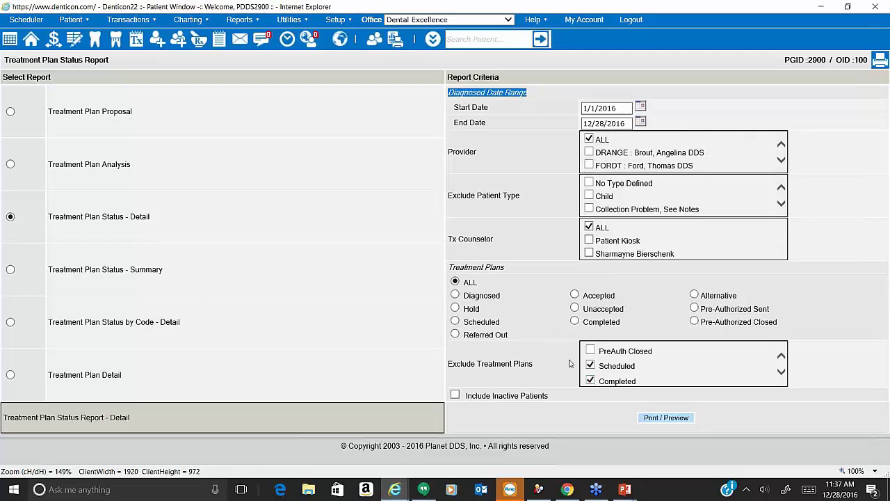
{"action": "left_click", "coordinate": [682, 418]}
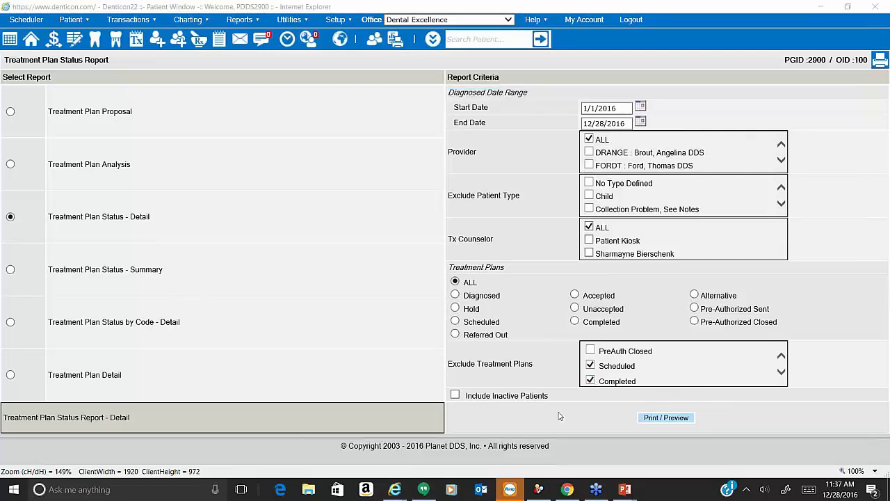
{"action": "left_click", "coordinate": [673, 421]}
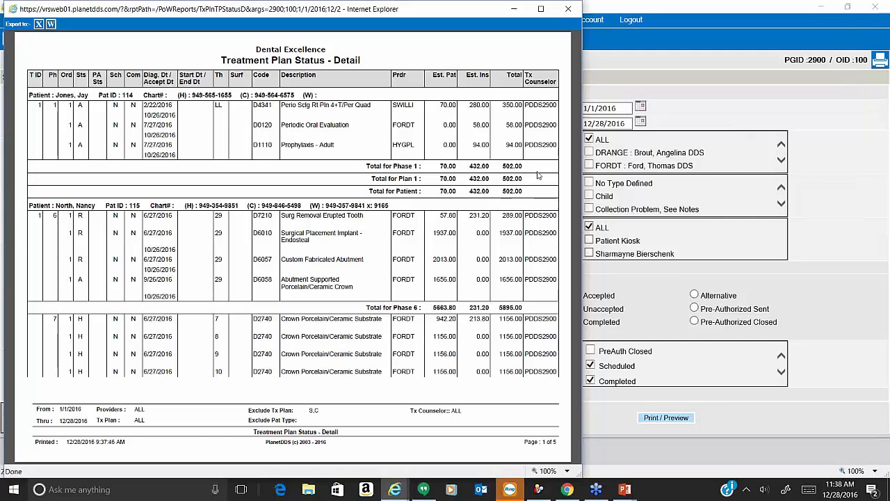
Close the five-page Treatment Plan Status - Detail report preview.
{"action": "left_click", "coordinate": [874, 177]}
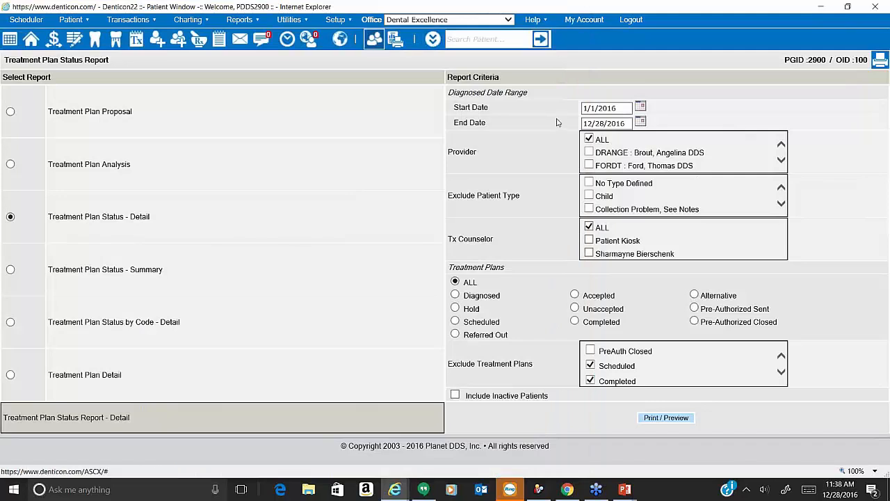
Choose the Recall Due/Overdue but Not Scheduled report, including patients with no recall date.
{"action": "mouse_move", "coordinate": [239, 19]}
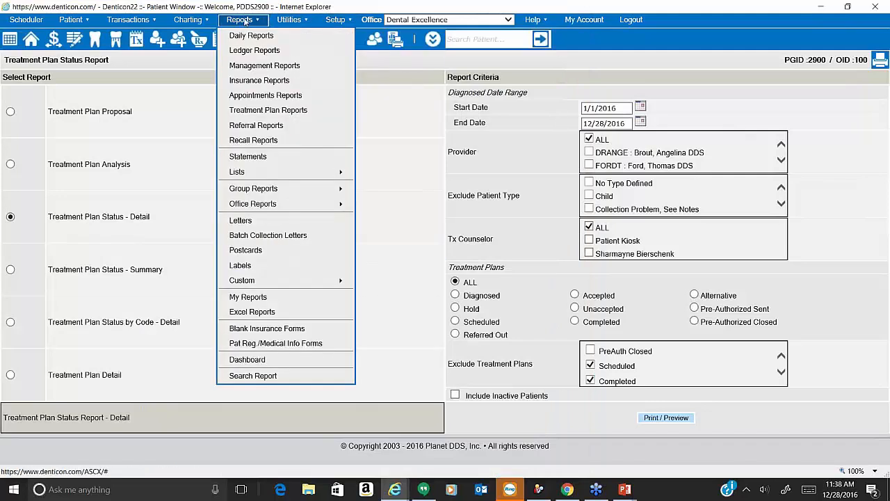
{"action": "left_click", "coordinate": [253, 140]}
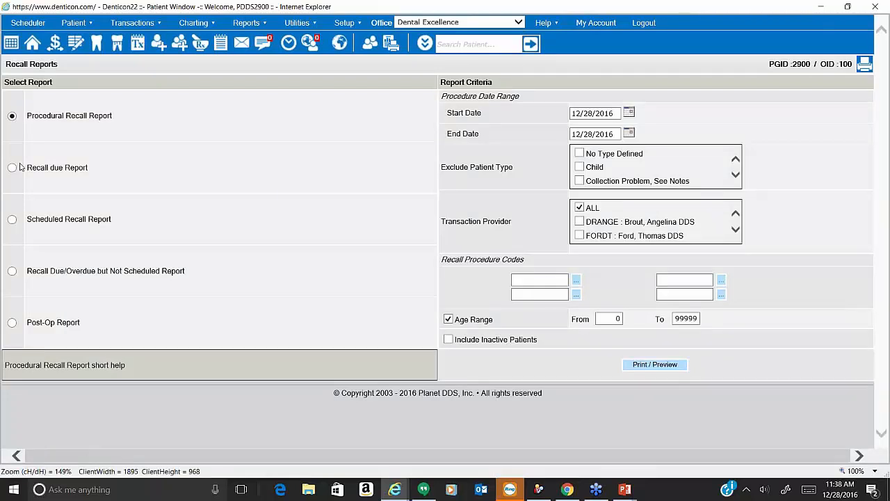
{"action": "left_click", "coordinate": [13, 271]}
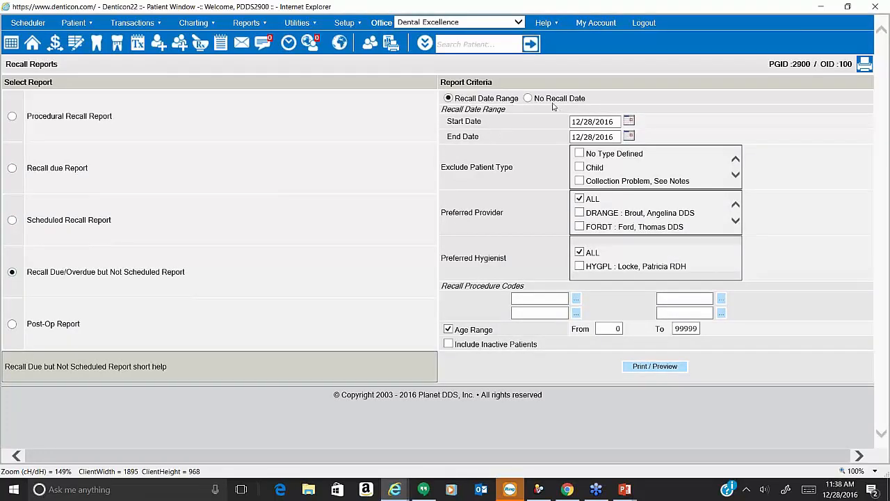
{"action": "left_click", "coordinate": [530, 98]}
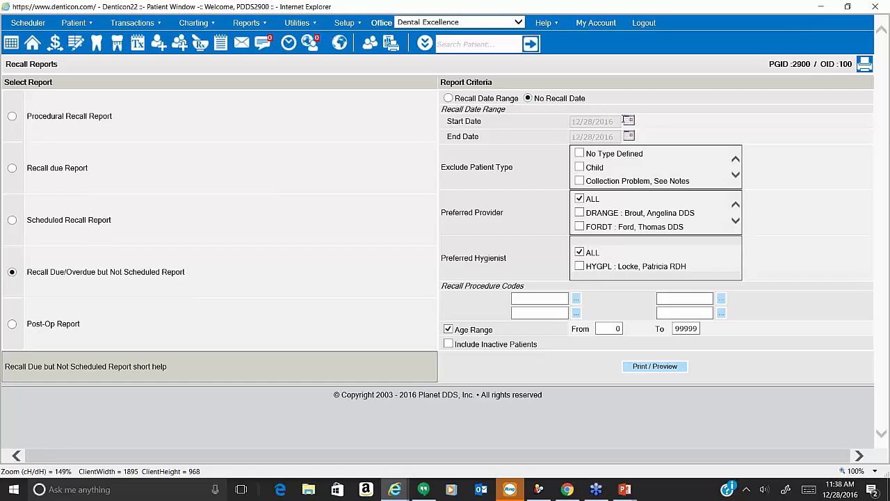
Enter recall procedure codes D1110, D1120 and D4910 and preview the report.
{"action": "left_click", "coordinate": [577, 301]}
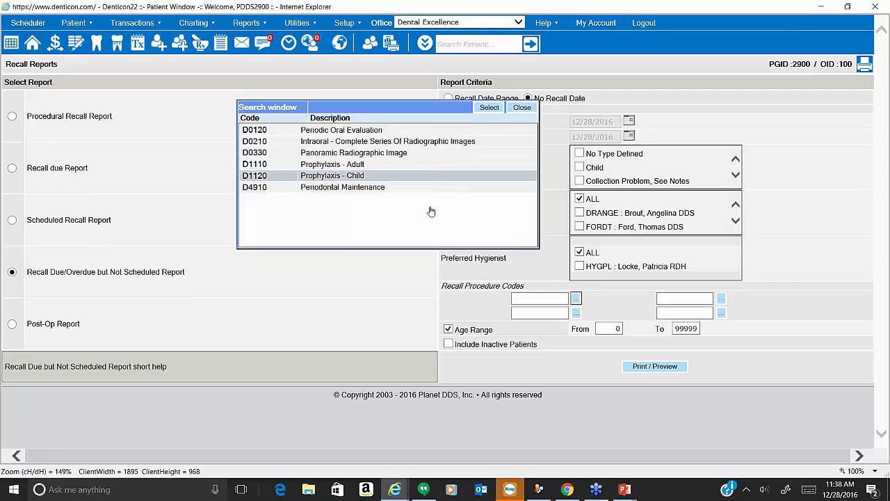
{"action": "left_click", "coordinate": [435, 171]}
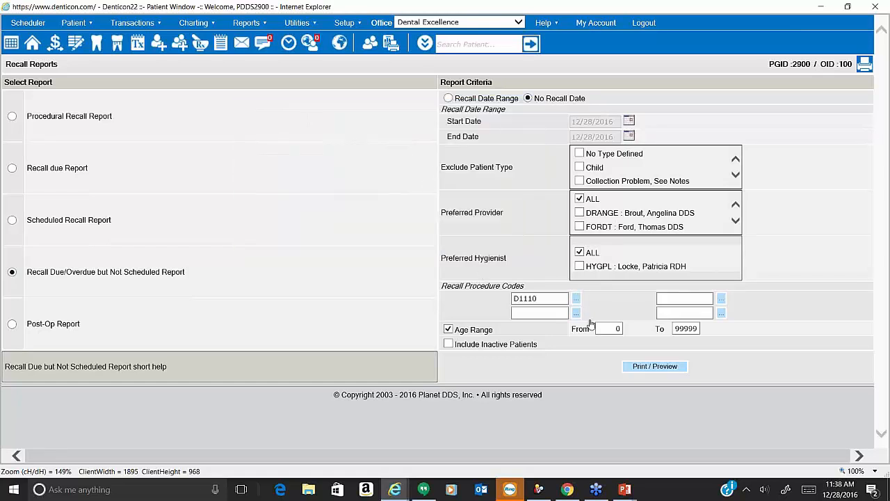
{"action": "left_click", "coordinate": [576, 313]}
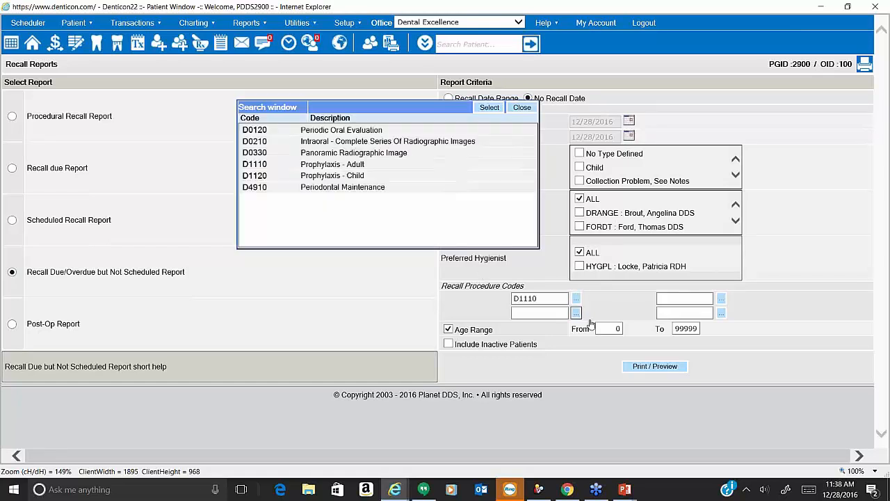
{"action": "left_click", "coordinate": [446, 176]}
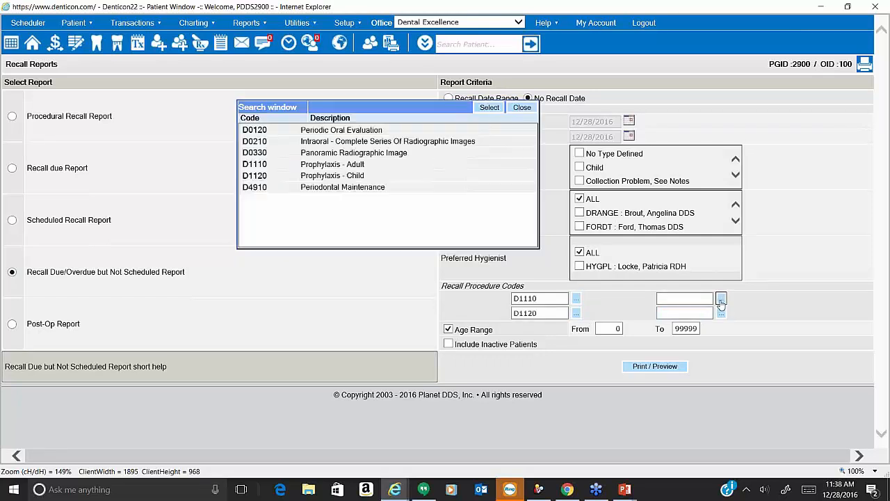
{"action": "left_click", "coordinate": [721, 299]}
{"action": "left_click", "coordinate": [459, 194]}
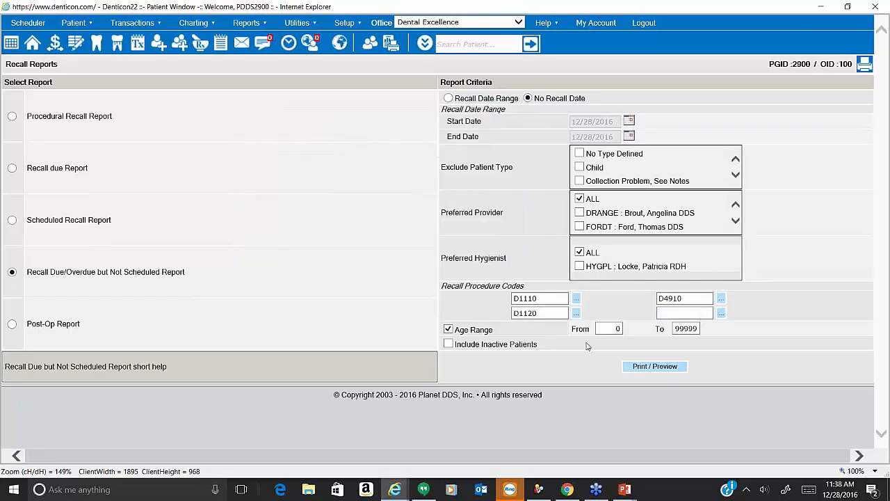
{"action": "left_click", "coordinate": [652, 372]}
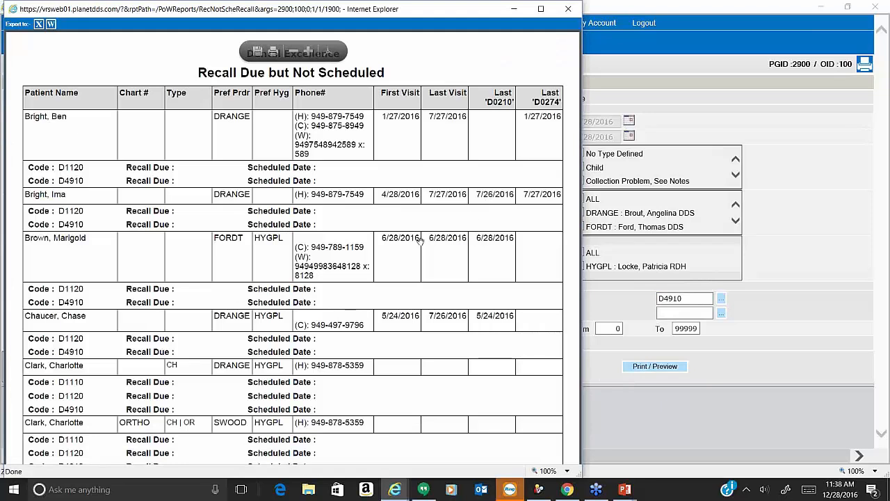
Scroll to the footer of the recall report and close its preview window.
{"action": "scroll", "coordinate": [358, 218], "scroll_direction": "down", "scroll_amount": 2}
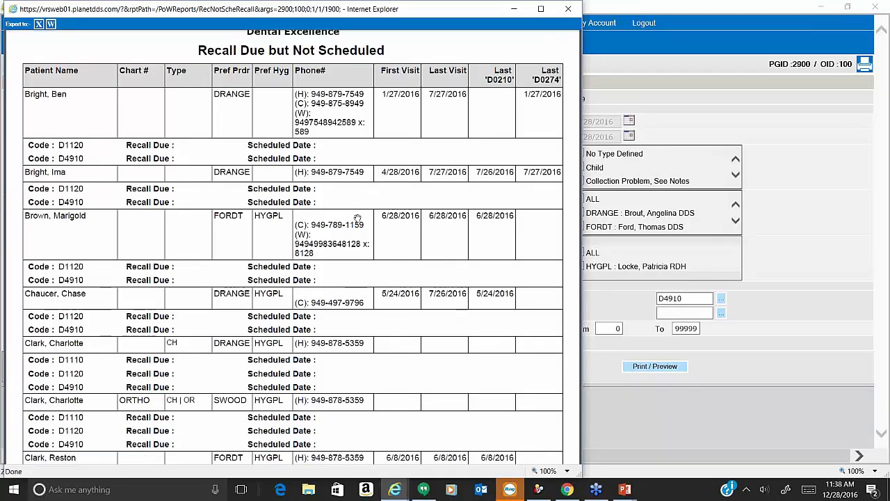
{"action": "scroll", "coordinate": [358, 218], "scroll_direction": "down", "scroll_amount": 3}
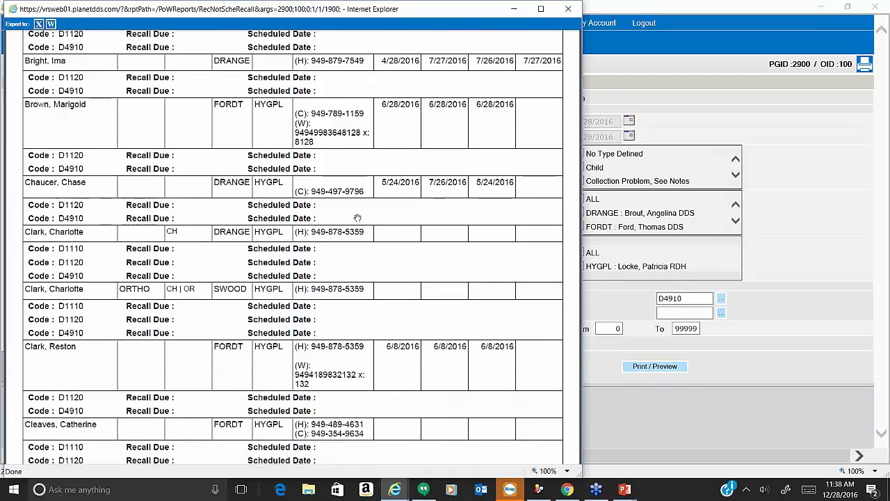
{"action": "scroll", "coordinate": [357, 219], "scroll_direction": "down", "scroll_amount": 4}
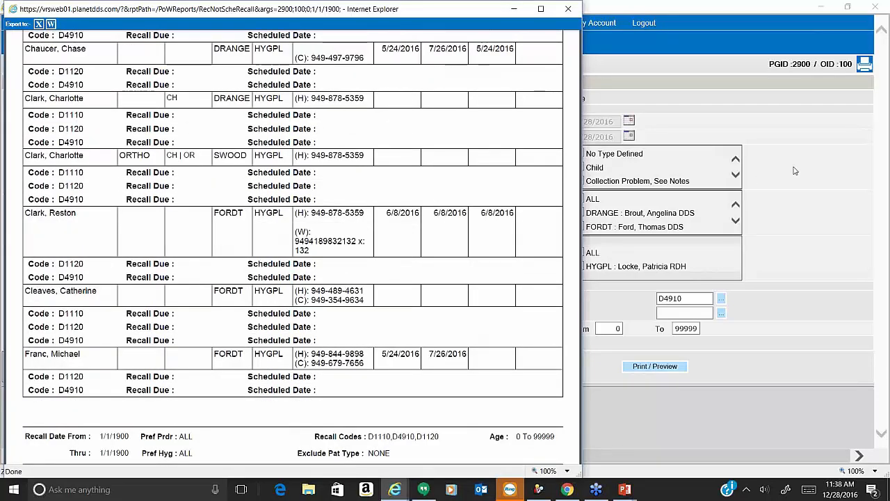
{"action": "left_click", "coordinate": [569, 9]}
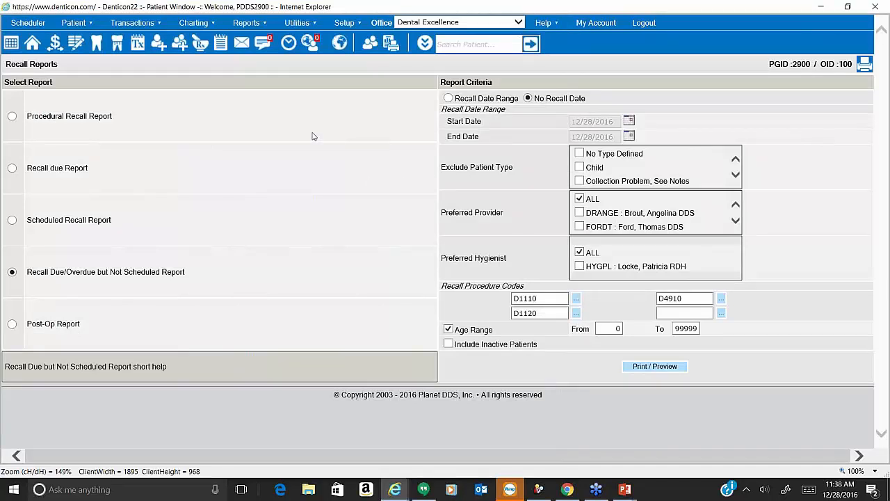
Choose the Appointment Call List from the appointment reports.
{"action": "left_click", "coordinate": [245, 24]}
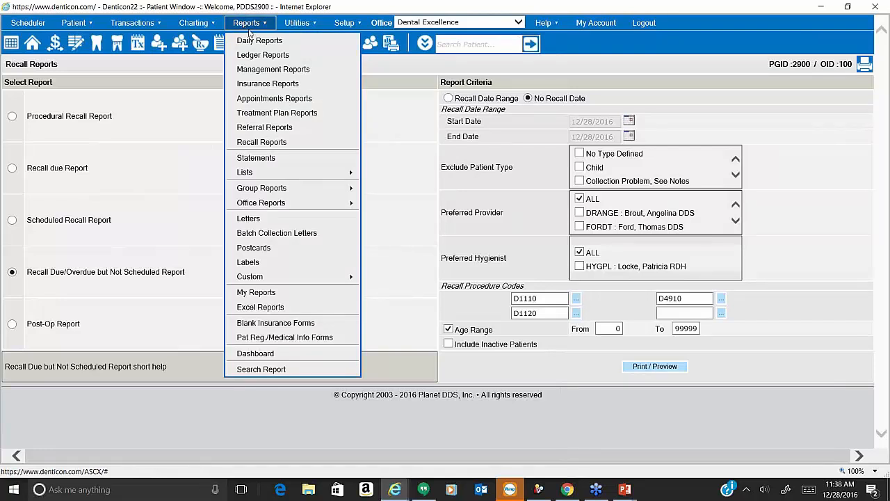
{"action": "left_click", "coordinate": [265, 98]}
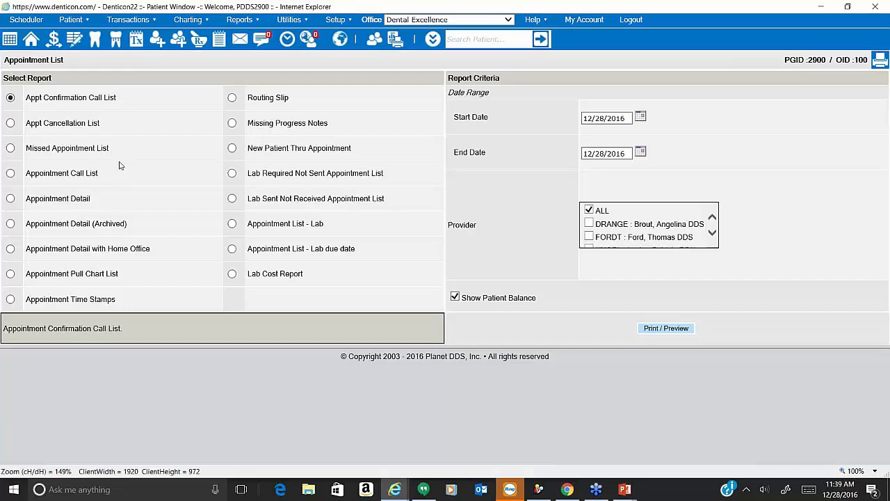
{"action": "triple_click", "coordinate": [61, 129]}
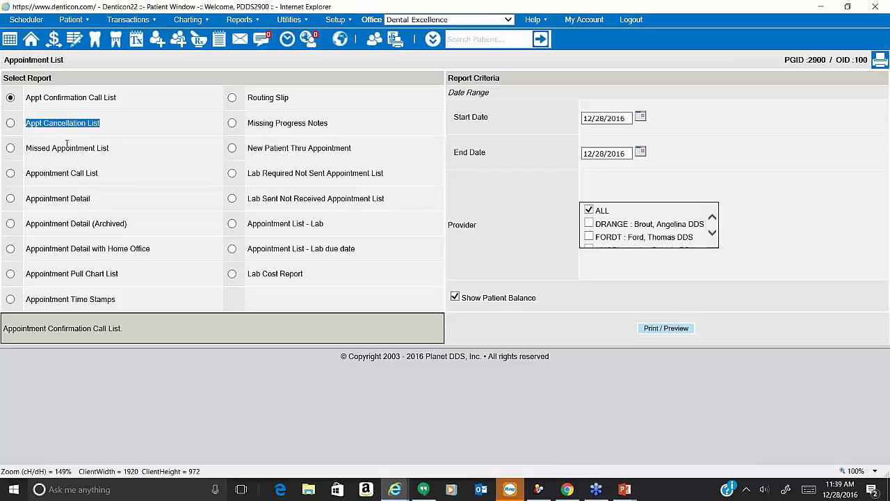
{"action": "double_click", "coordinate": [66, 148]}
{"action": "triple_click", "coordinate": [67, 148]}
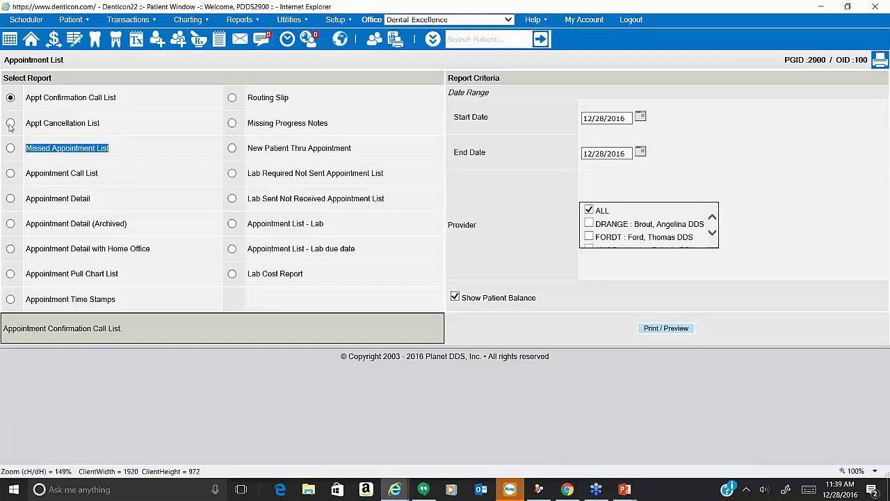
{"action": "left_click", "coordinate": [27, 177]}
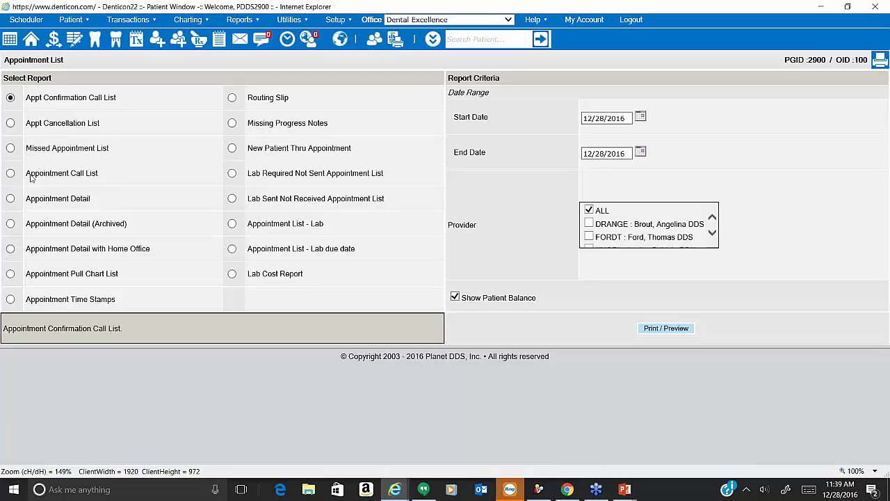
{"action": "triple_click", "coordinate": [25, 177]}
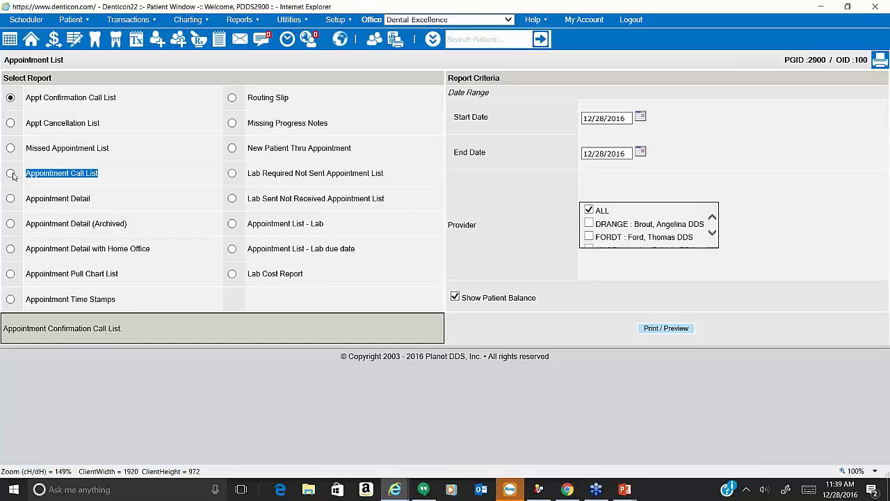
{"action": "left_click", "coordinate": [11, 174]}
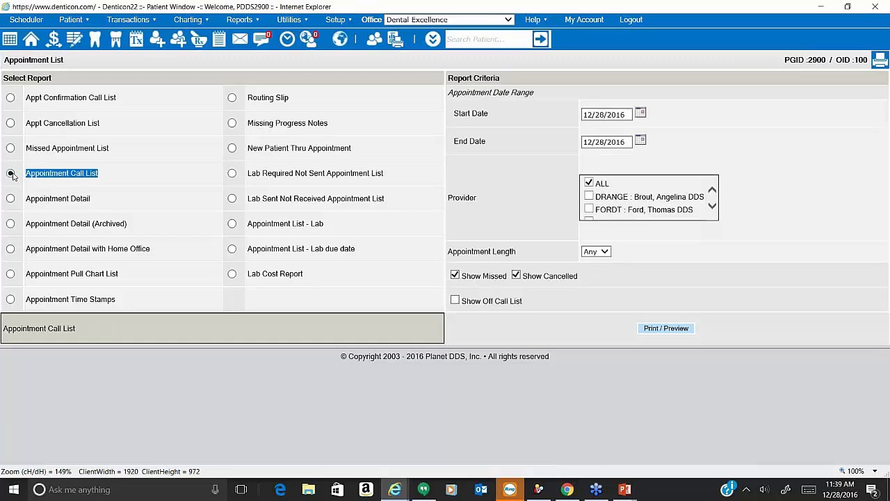
Set the start date to 1/1/2016 and preview the report.
{"action": "left_click", "coordinate": [641, 113]}
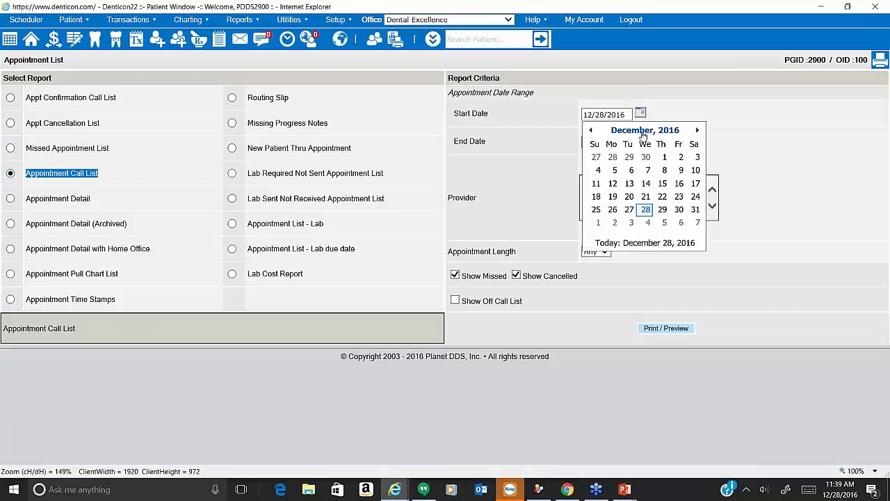
{"action": "left_click", "coordinate": [643, 130]}
{"action": "left_click", "coordinate": [615, 158]}
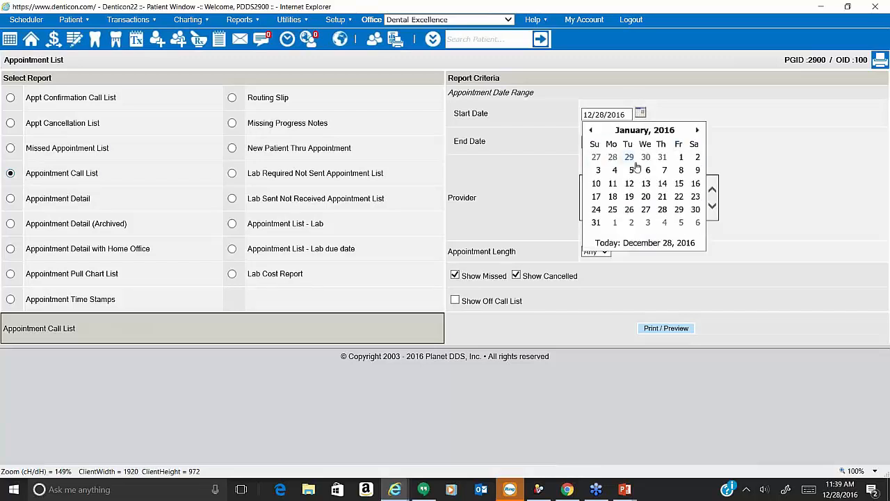
{"action": "left_click", "coordinate": [682, 157]}
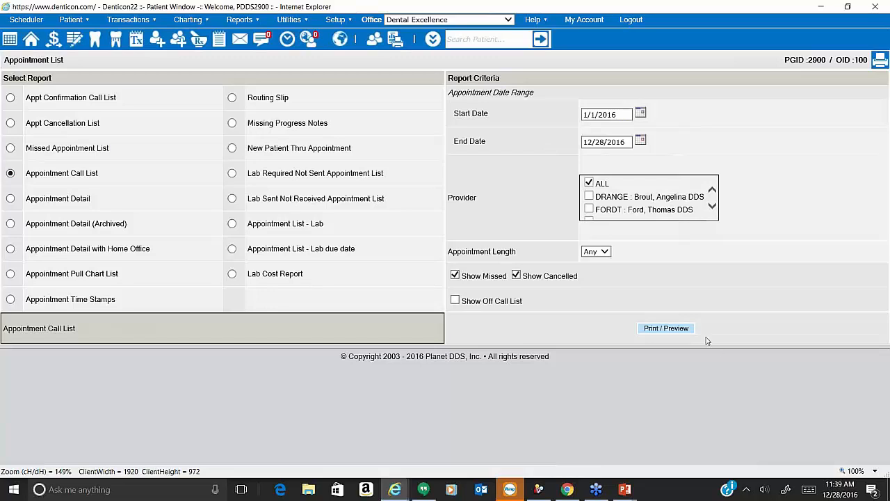
{"action": "left_click", "coordinate": [684, 332]}
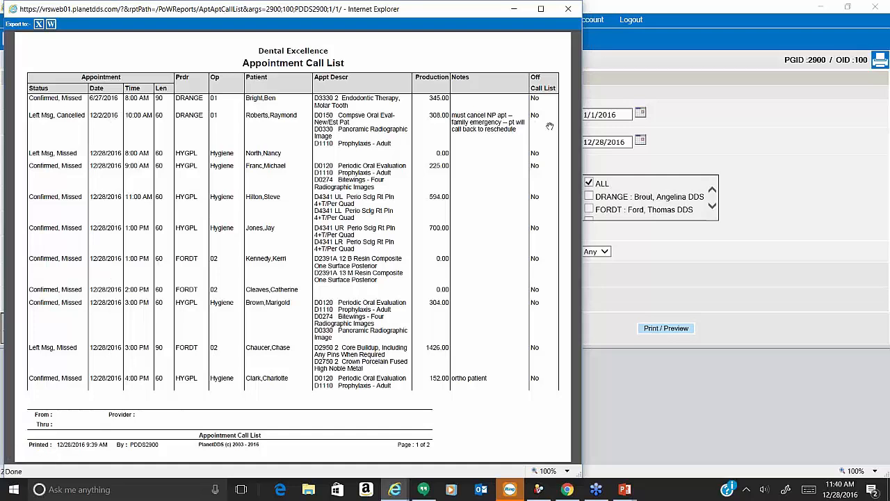
After reviewing the preview, bring up the End Date calendar on the criteria page.
{"action": "left_click", "coordinate": [640, 140]}
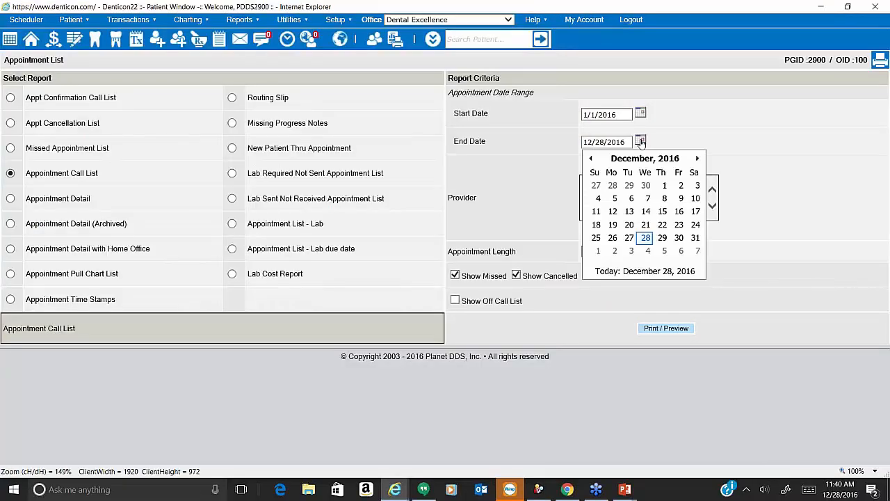
Change the end date to 12/27/2016 and regenerate the Appointment Call List.
{"action": "left_click", "coordinate": [629, 238]}
{"action": "left_click", "coordinate": [671, 328]}
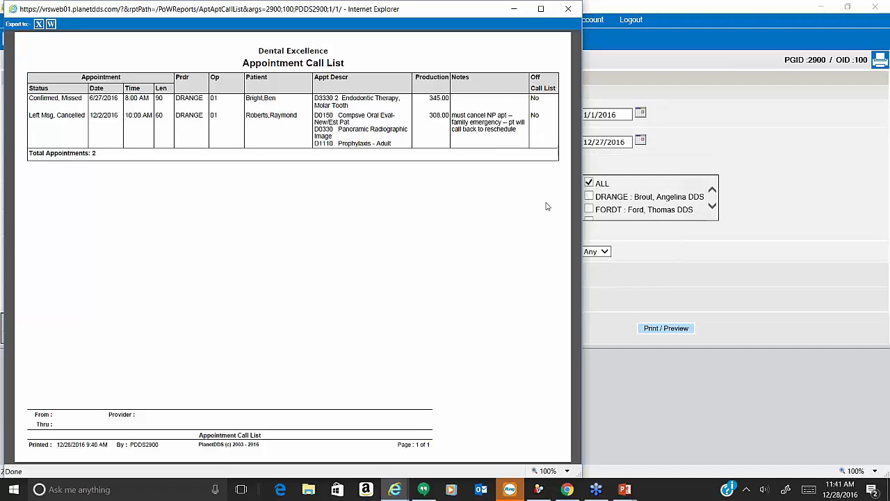
Switch back to the Denticon Appointment Window showing the December 28, 2016 schedule.
{"action": "left_click", "coordinate": [394, 489]}
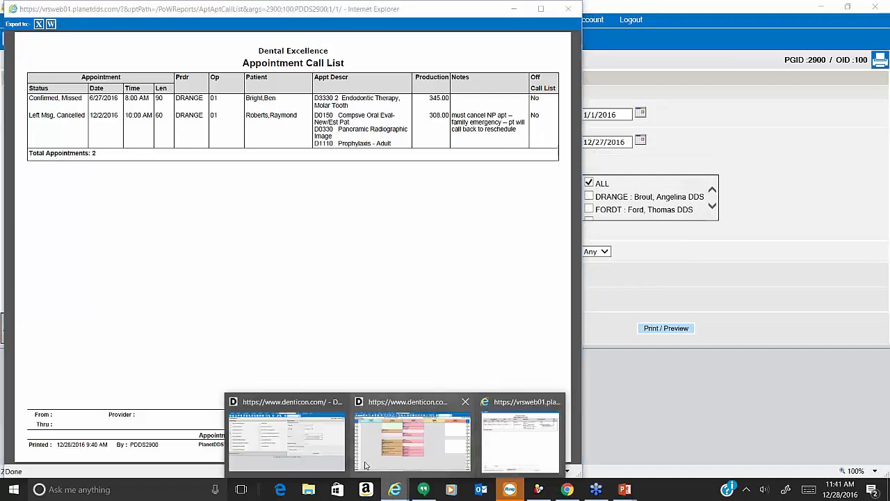
{"action": "left_click", "coordinate": [367, 463]}
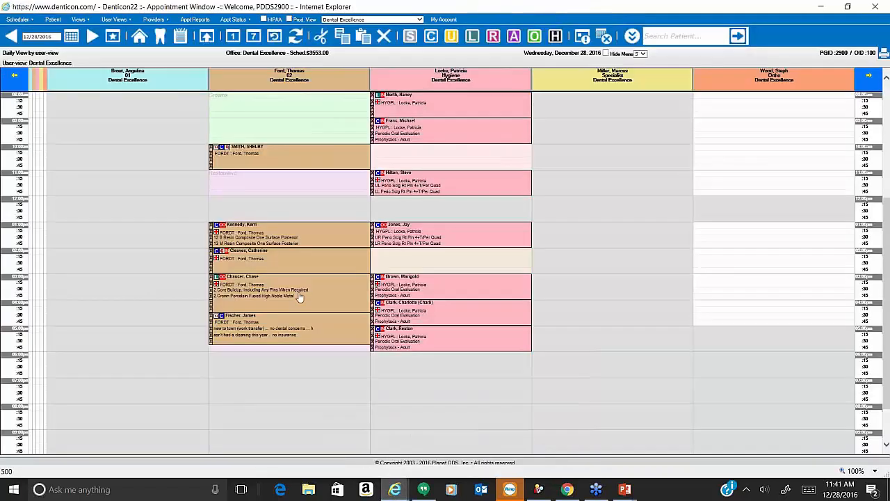
Go to the Cancellation Appointments Call List and set From Date to 1/1/2016.
{"action": "left_click", "coordinate": [16, 20]}
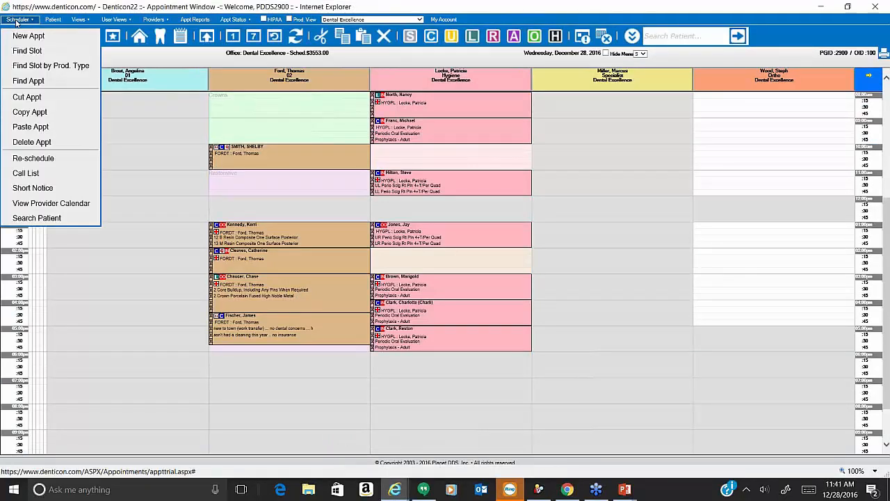
{"action": "left_click", "coordinate": [28, 173]}
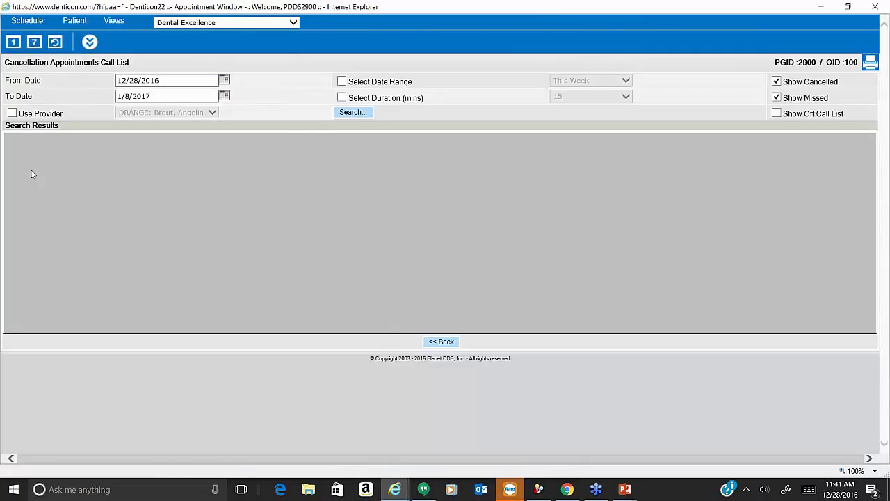
{"action": "left_click", "coordinate": [224, 81]}
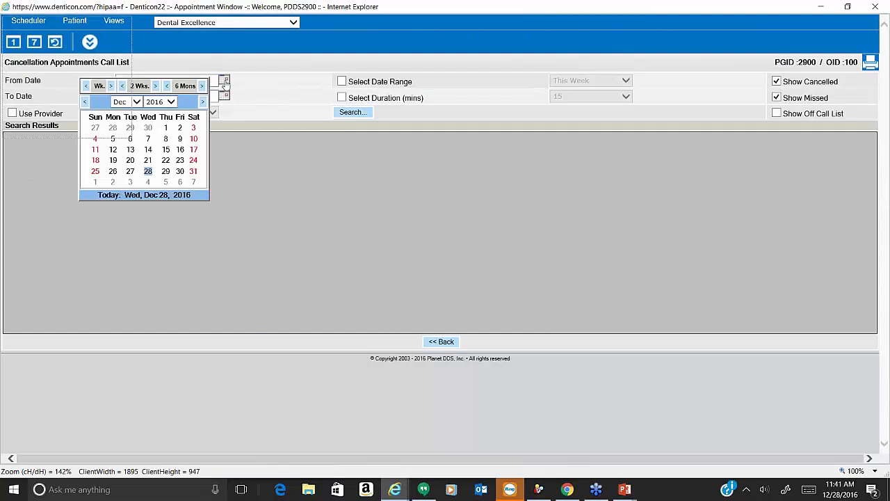
{"action": "left_click", "coordinate": [137, 103]}
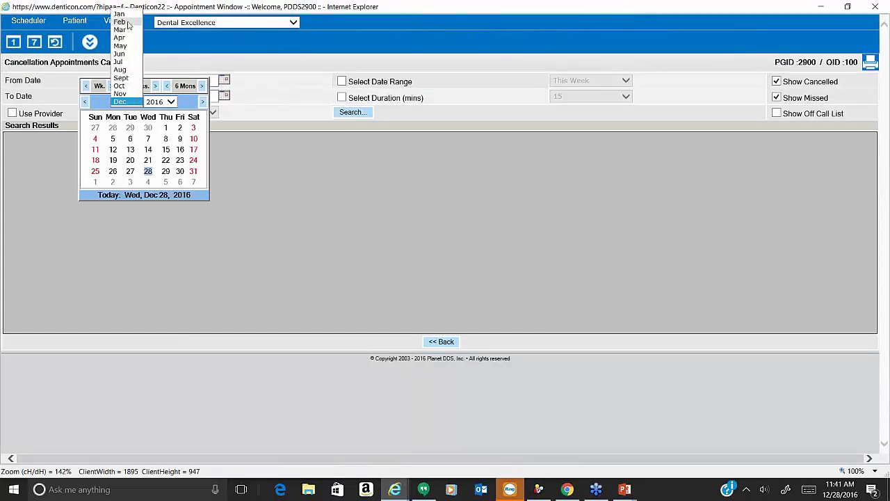
{"action": "left_click", "coordinate": [130, 16]}
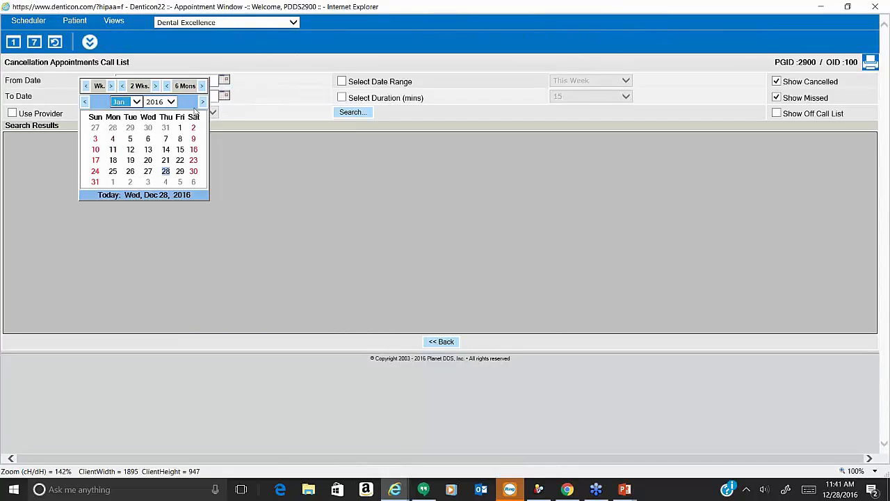
{"action": "left_click", "coordinate": [180, 128]}
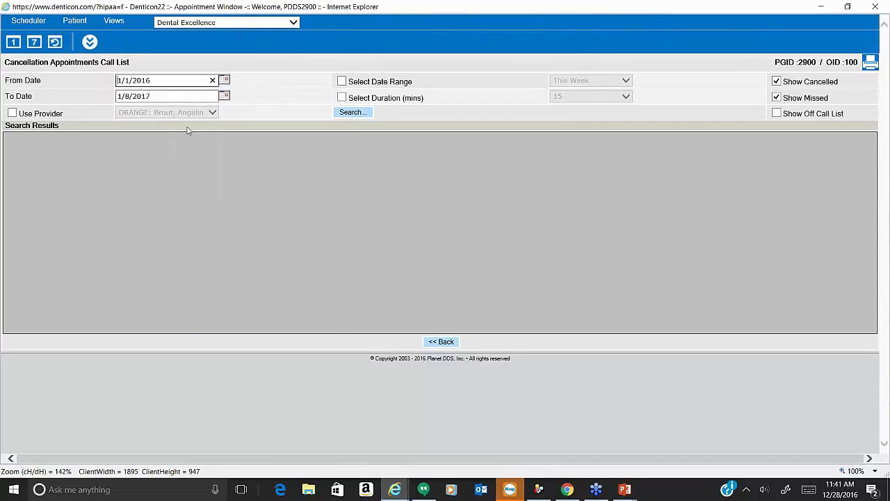
Set To Date to 12/27/2016 and search for cancelled and missed appointments.
{"action": "left_click", "coordinate": [223, 97]}
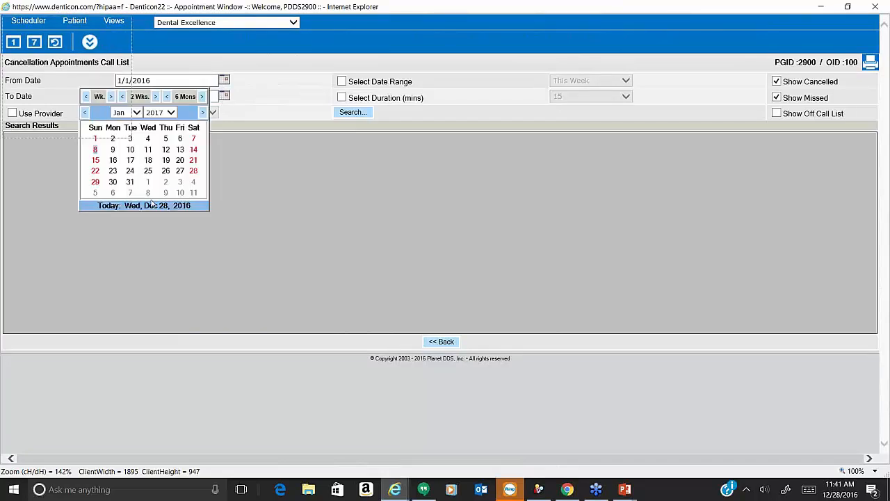
{"action": "left_click", "coordinate": [144, 205]}
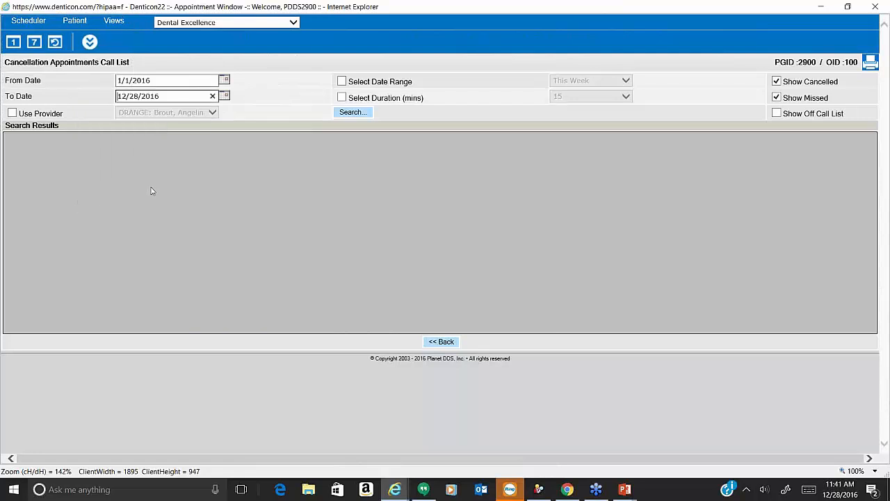
{"action": "left_click", "coordinate": [223, 98]}
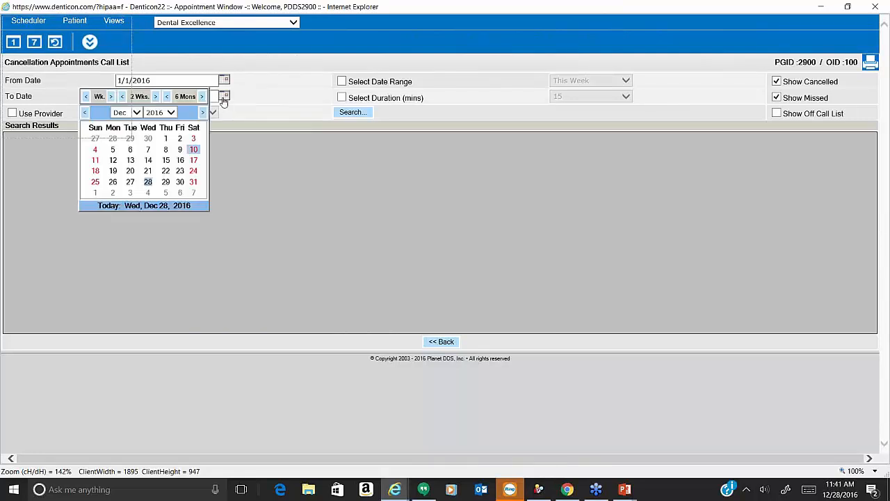
{"action": "left_click", "coordinate": [130, 183]}
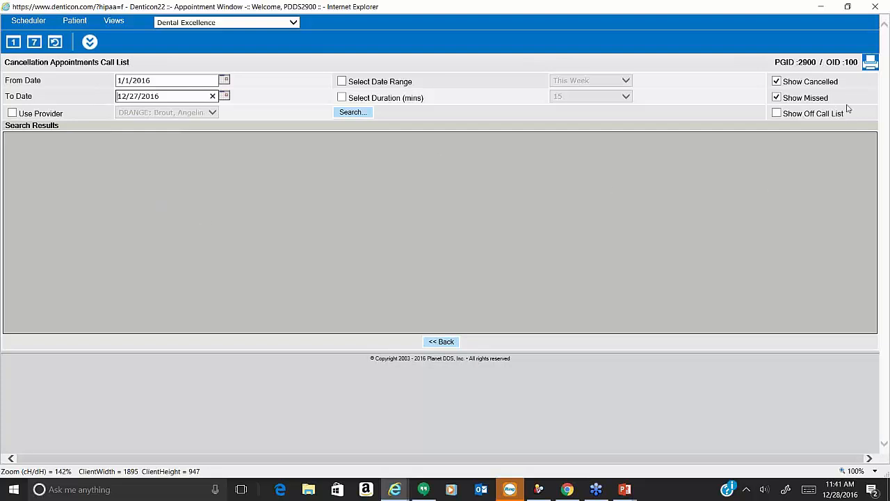
{"action": "left_click", "coordinate": [345, 114]}
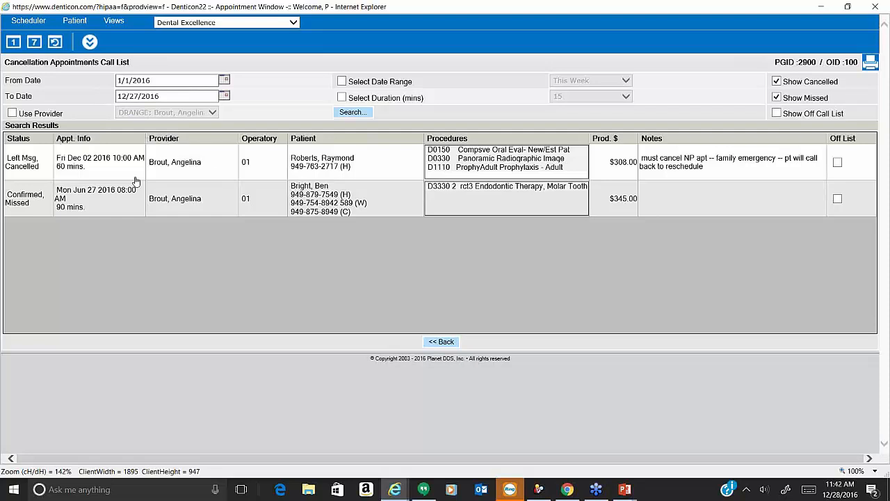
Reschedule the cancelled new-patient appointment into the 10:00 AM Fri Dec 30 2016 slot.
{"action": "double_click", "coordinate": [136, 178]}
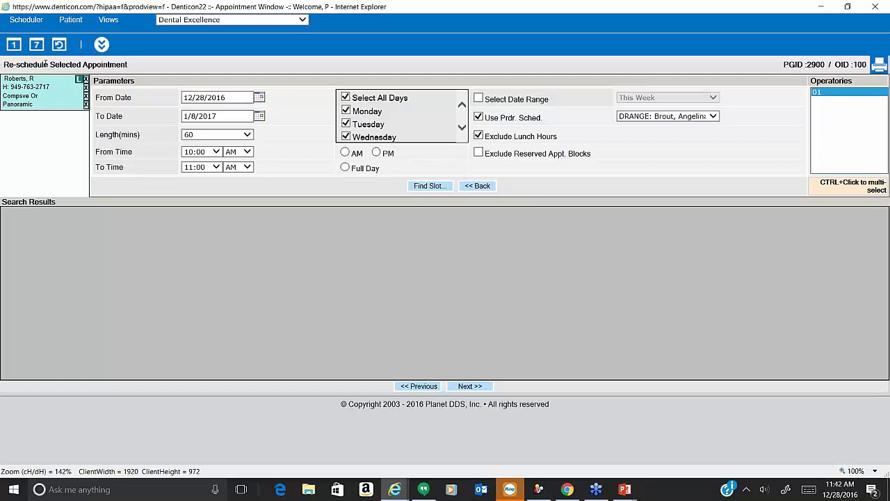
{"action": "left_click_drag", "start_coordinate": [49, 65], "coordinate": [3, 69]}
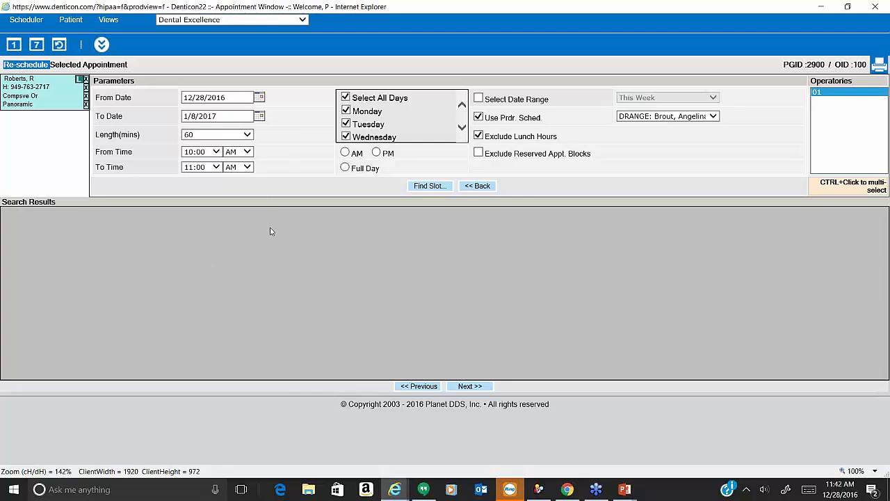
{"action": "left_click", "coordinate": [440, 187]}
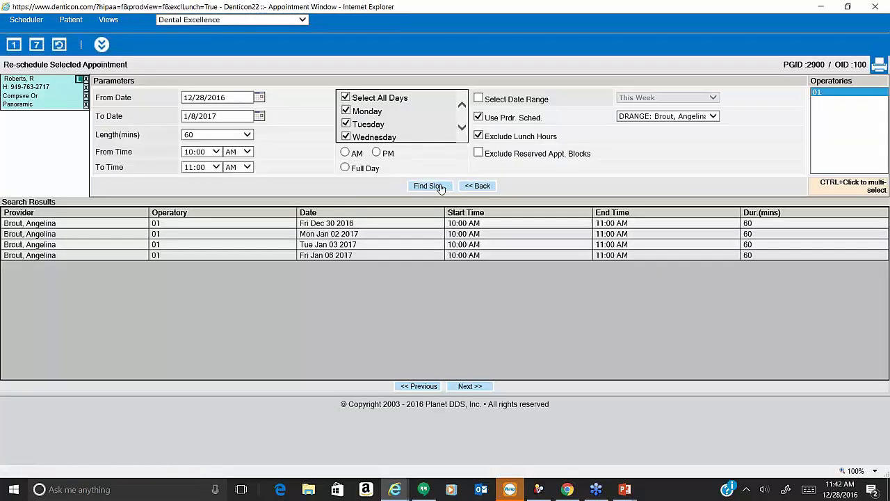
{"action": "left_click", "coordinate": [339, 228]}
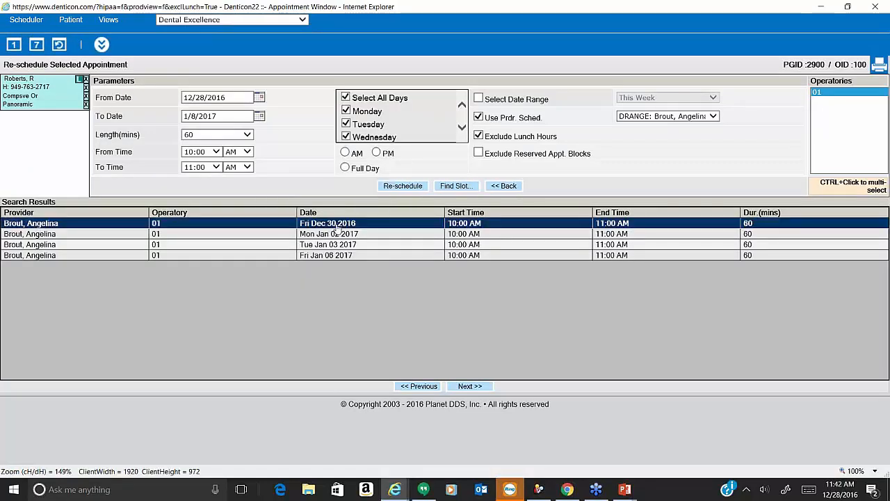
{"action": "left_click", "coordinate": [404, 188]}
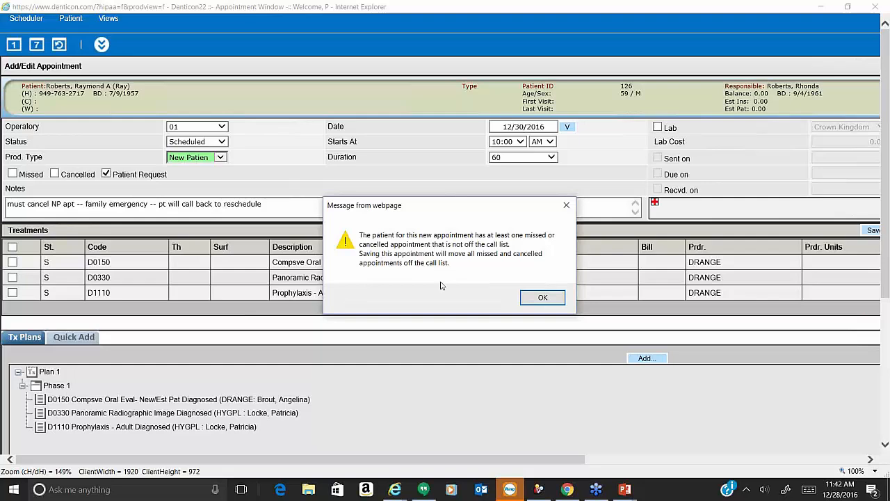
Accept the call-list warning and save the 10:00 AM 12/30/2016 appointment.
{"action": "left_click", "coordinate": [542, 298]}
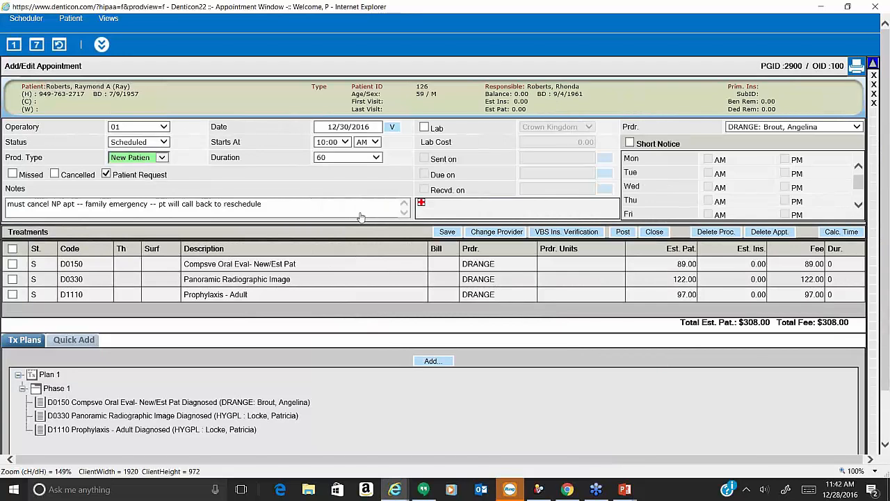
{"action": "left_click", "coordinate": [454, 233]}
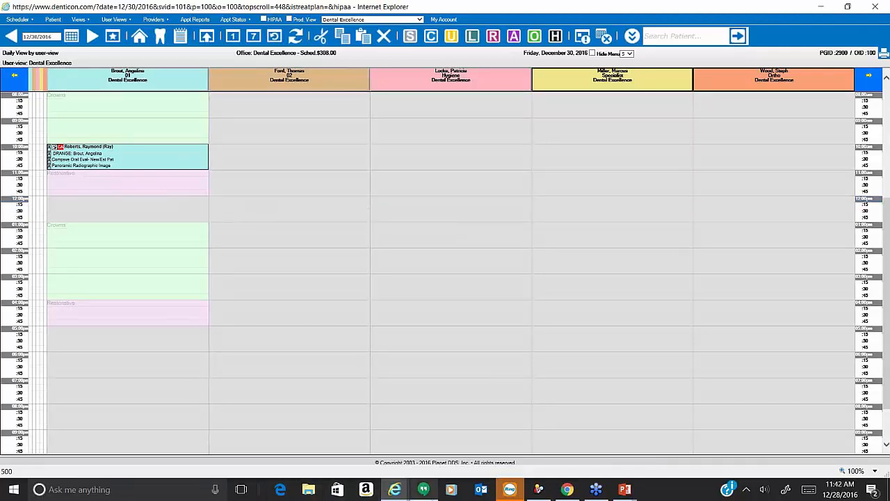
From the patient's overview, go to the January 9, 2017 hygiene appointment on the schedule.
{"action": "mouse_move", "coordinate": [400, 491]}
{"action": "left_click", "coordinate": [287, 435]}
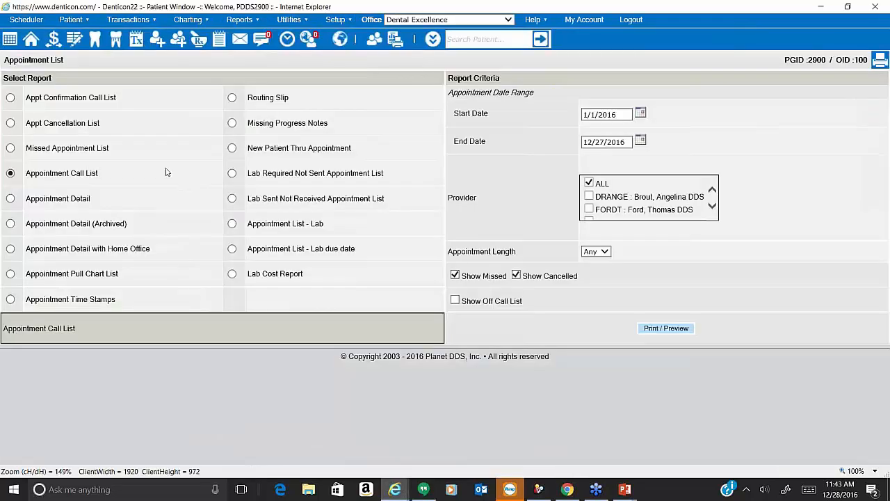
{"action": "left_click", "coordinate": [31, 40]}
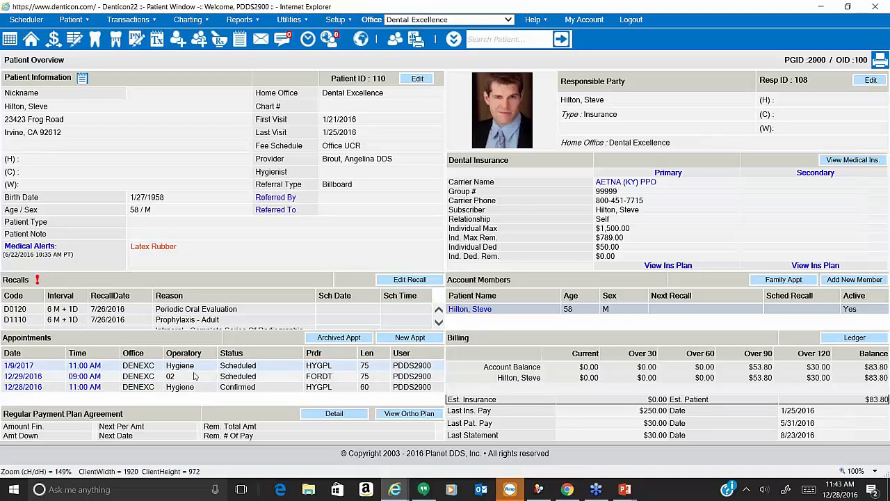
{"action": "left_click", "coordinate": [18, 366]}
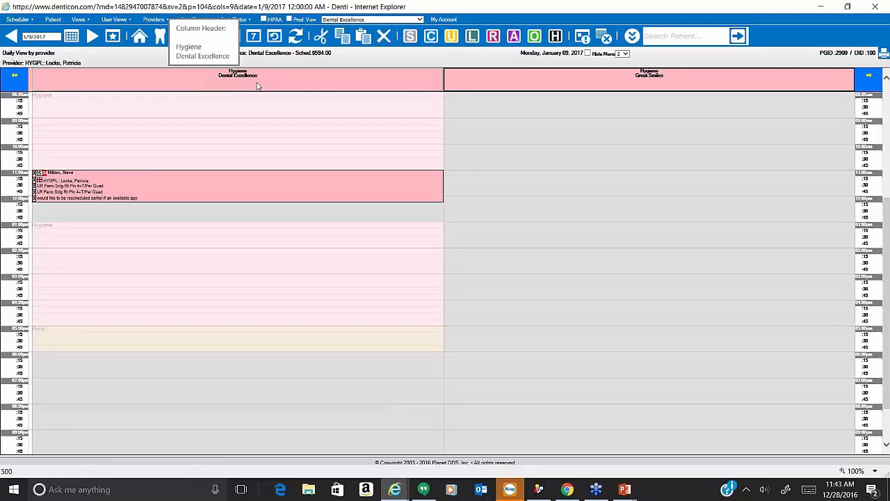
Save the January 9 appointment's short-notice settings past the lunch warning, then return to December 28, 2016.
{"action": "right_click", "coordinate": [336, 190]}
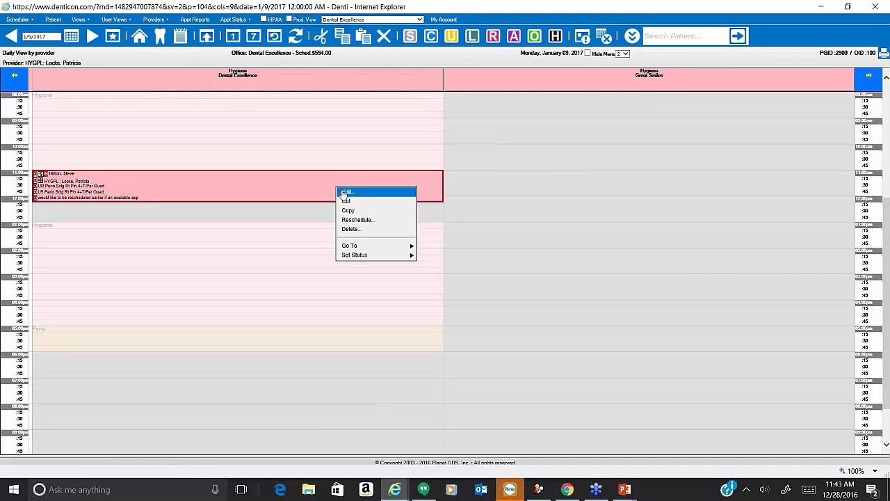
{"action": "left_click", "coordinate": [341, 192]}
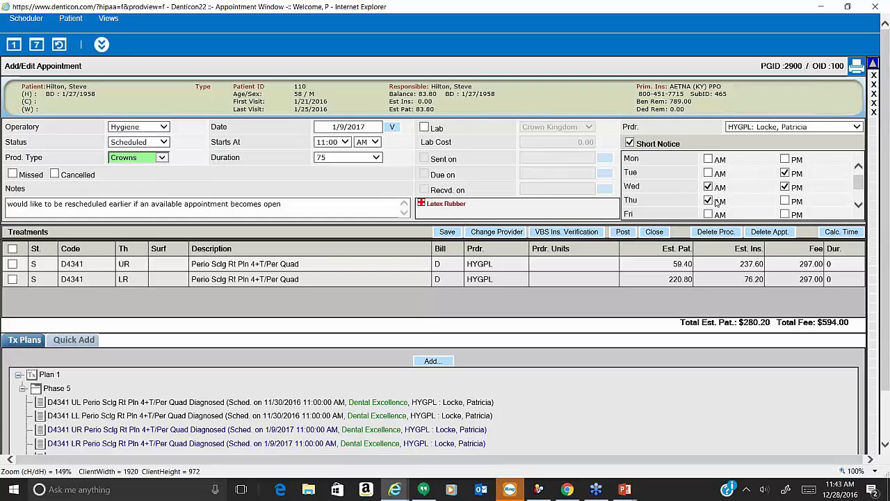
{"action": "left_click", "coordinate": [447, 232]}
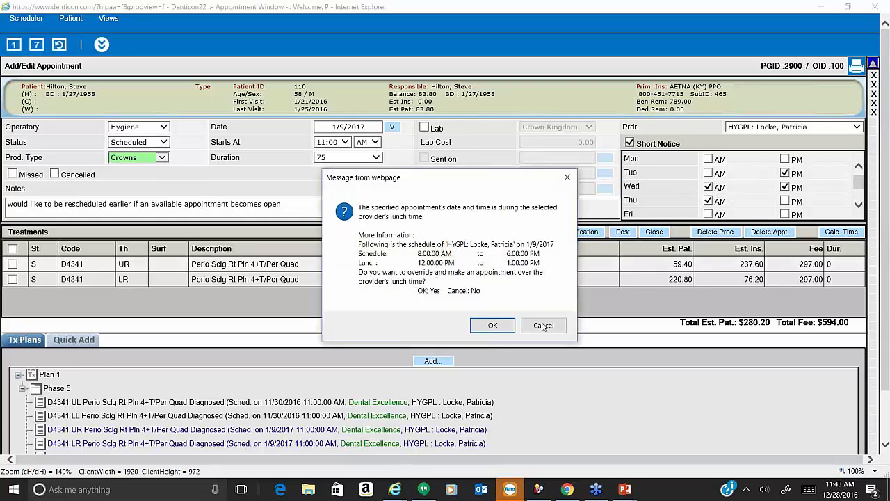
{"action": "left_click", "coordinate": [498, 324]}
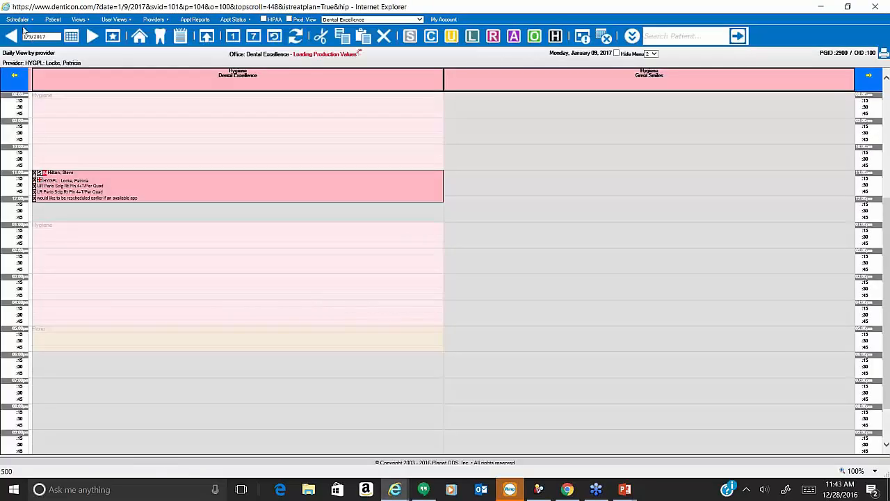
{"action": "left_click", "coordinate": [109, 43]}
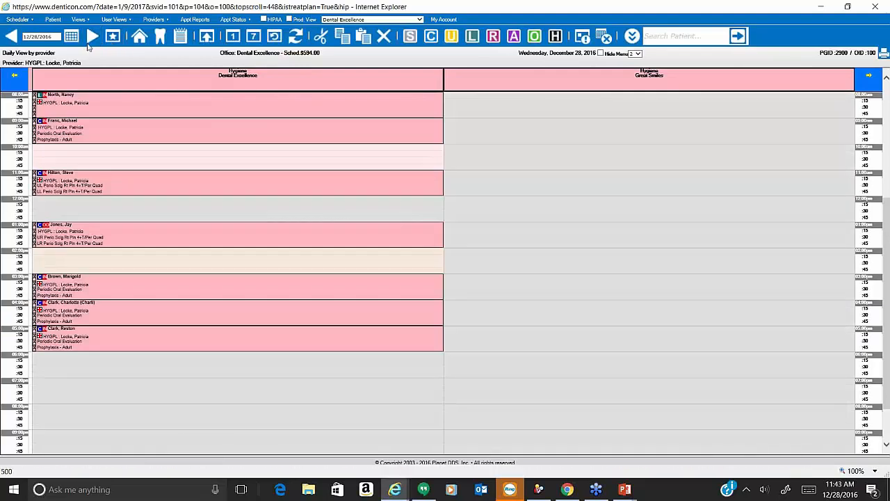
Switch to the Dental Excellence all-providers view and go to the Short Notice list.
{"action": "left_click", "coordinate": [115, 19]}
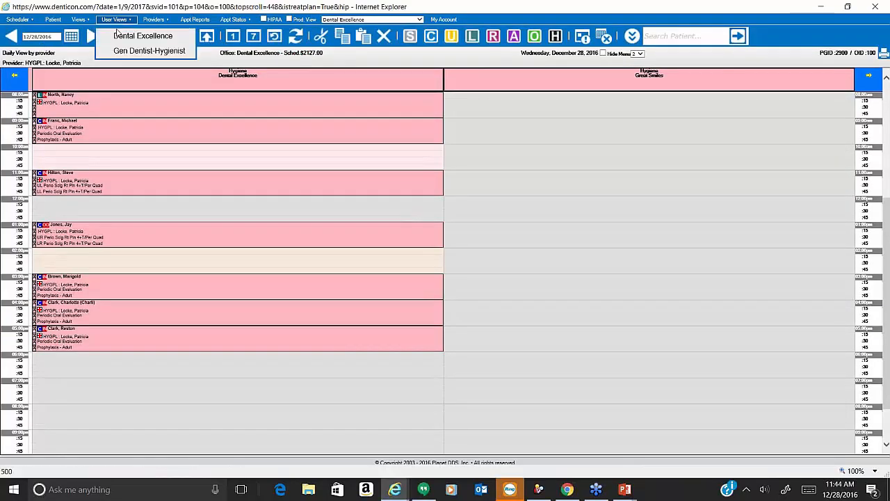
{"action": "left_click", "coordinate": [142, 36]}
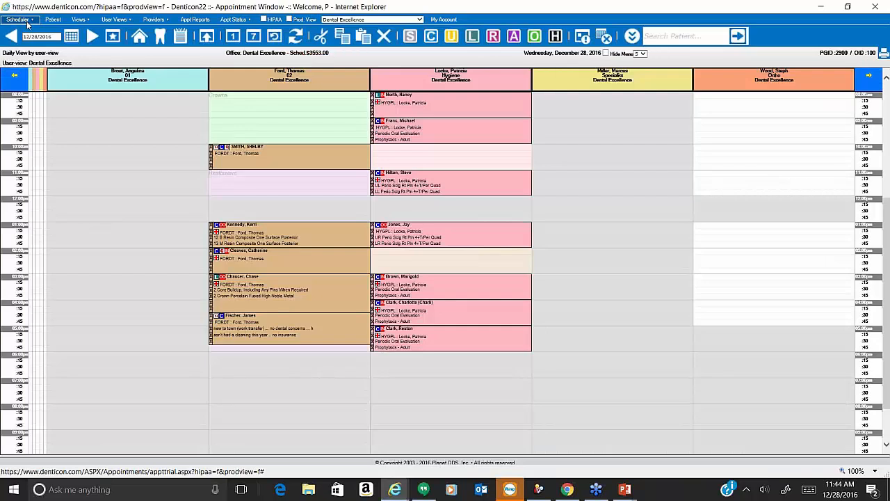
{"action": "left_click", "coordinate": [28, 22]}
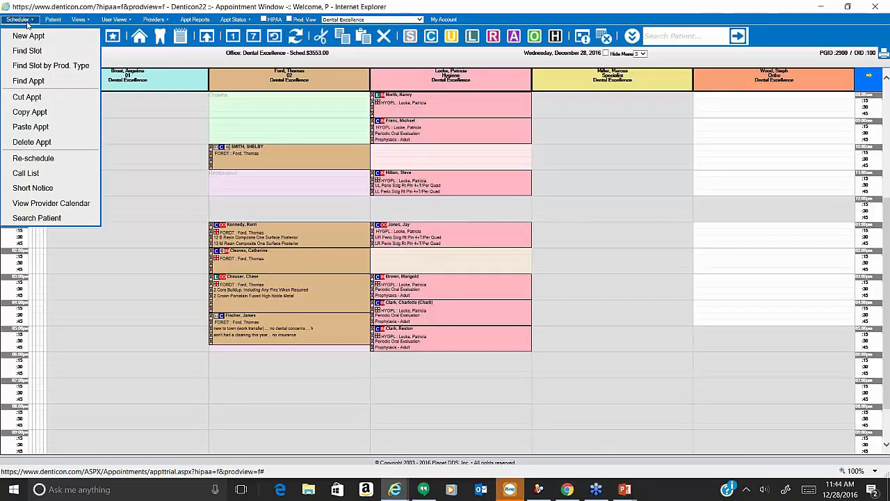
{"action": "left_click", "coordinate": [42, 189]}
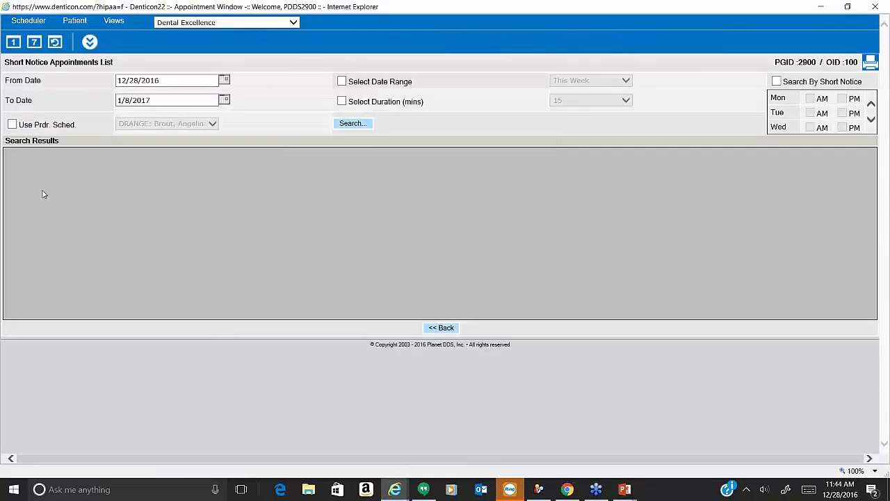
Search short-notice appointments through 2/10/2017 for patients available Wednesday AM.
{"action": "left_click", "coordinate": [224, 101]}
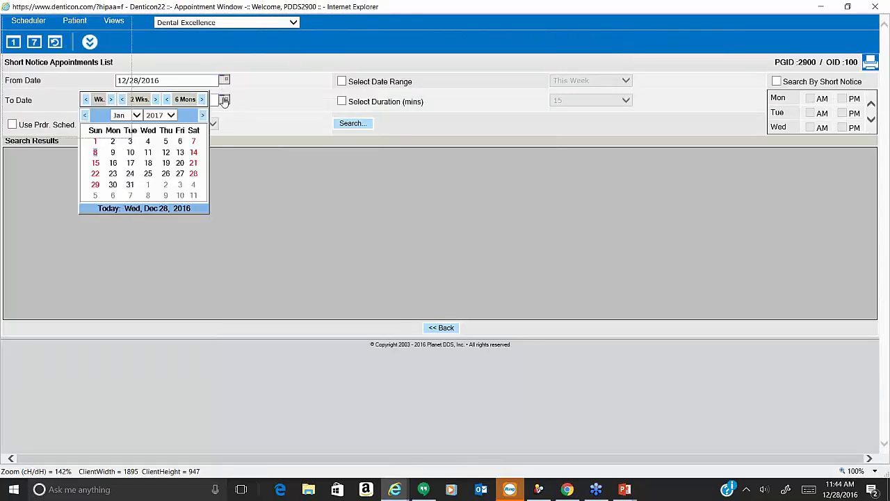
{"action": "left_click", "coordinate": [181, 174]}
{"action": "left_click", "coordinate": [224, 100]}
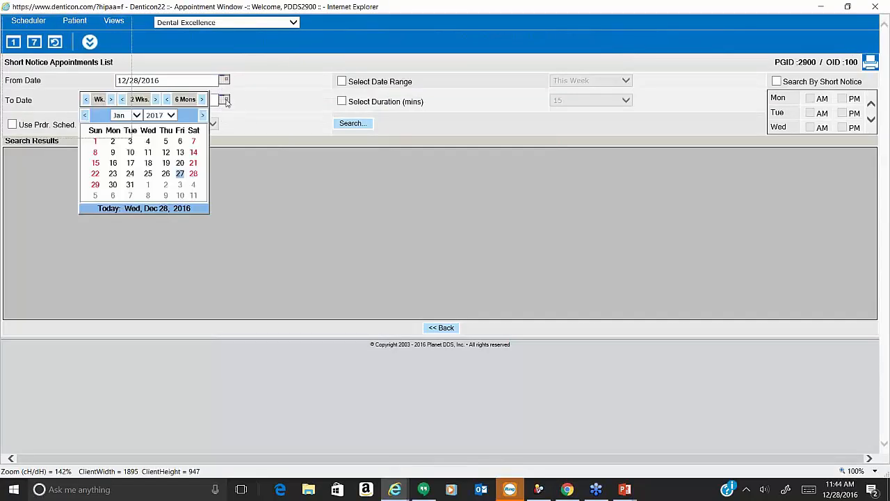
{"action": "left_click", "coordinate": [180, 196]}
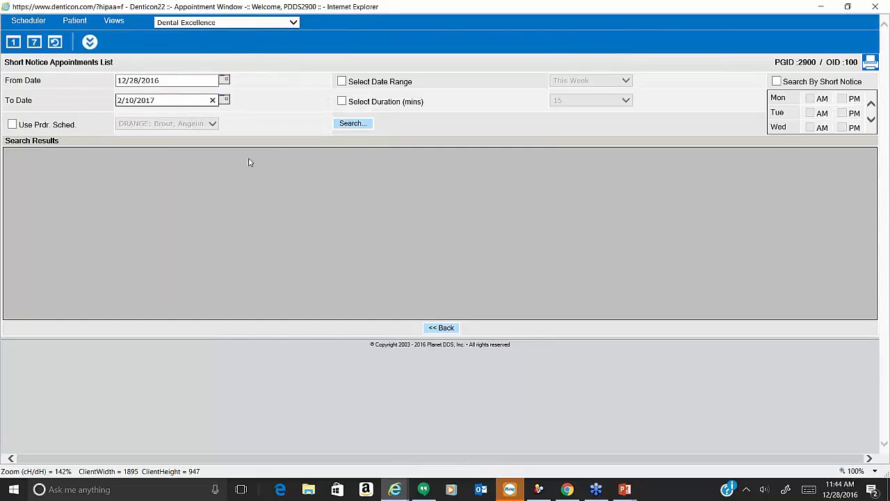
{"action": "left_click", "coordinate": [777, 83]}
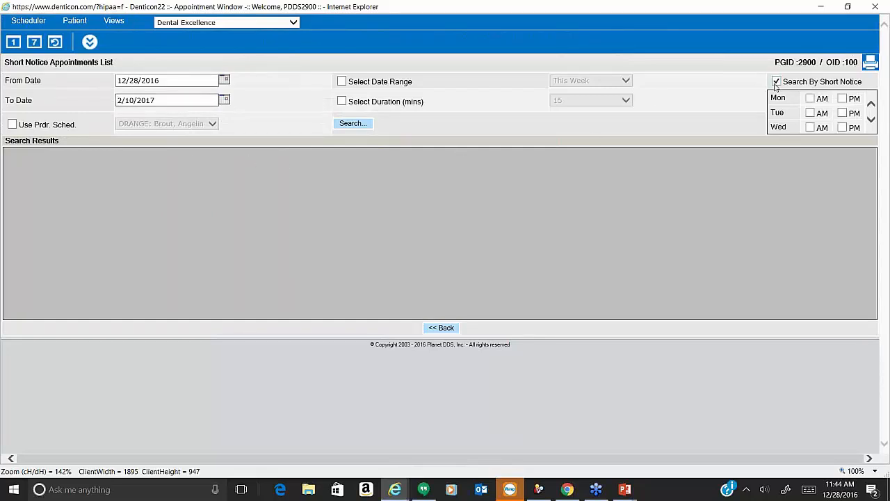
{"action": "left_click", "coordinate": [810, 127]}
{"action": "left_click", "coordinate": [353, 123]}
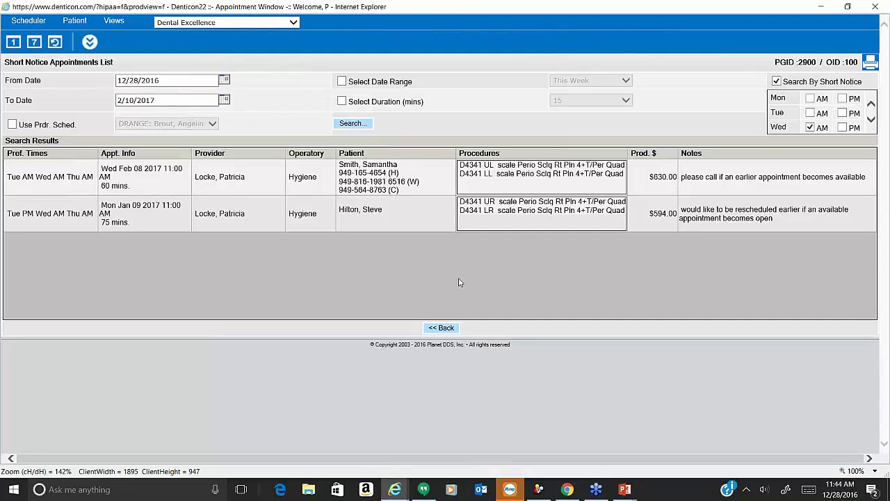
Reload the default daily schedule for Wednesday, December 28, 2016, closing the short notice list.
{"action": "left_click", "coordinate": [55, 43]}
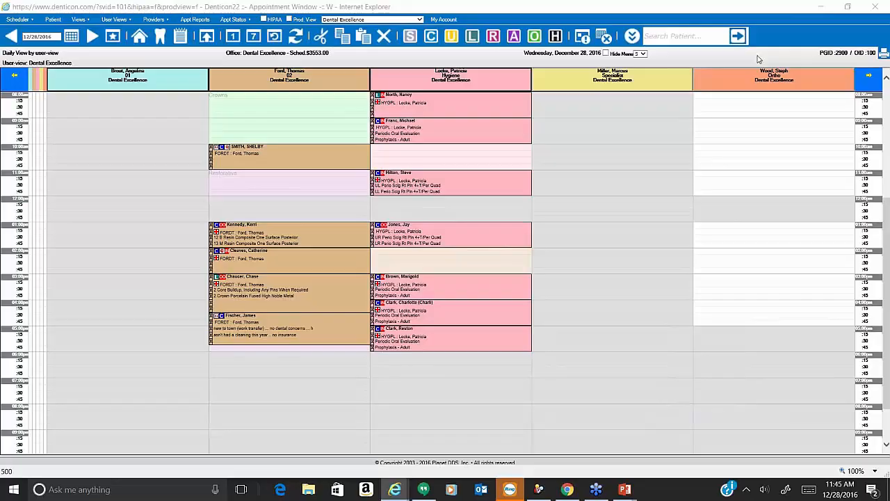
Bring PowerPoint forward and present the Managing the Scheduler Webinar from its agenda slide.
{"action": "key", "text": "alt+Tab"}
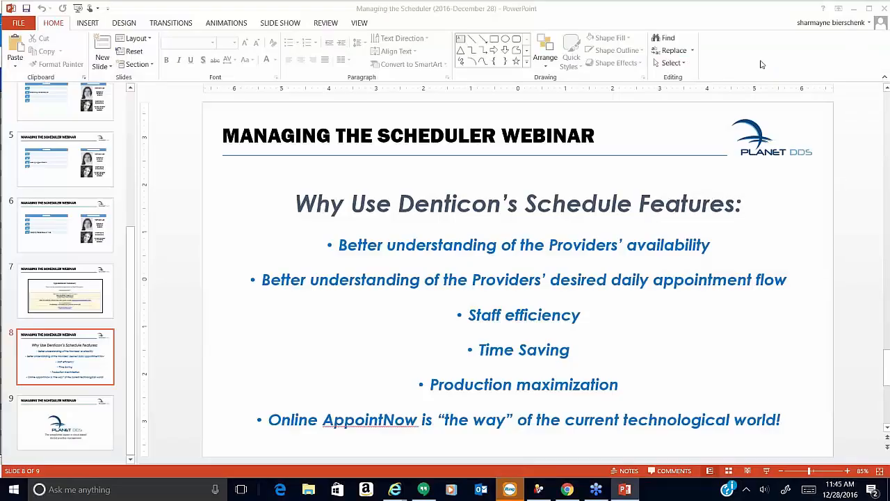
{"action": "left_click", "coordinate": [624, 493]}
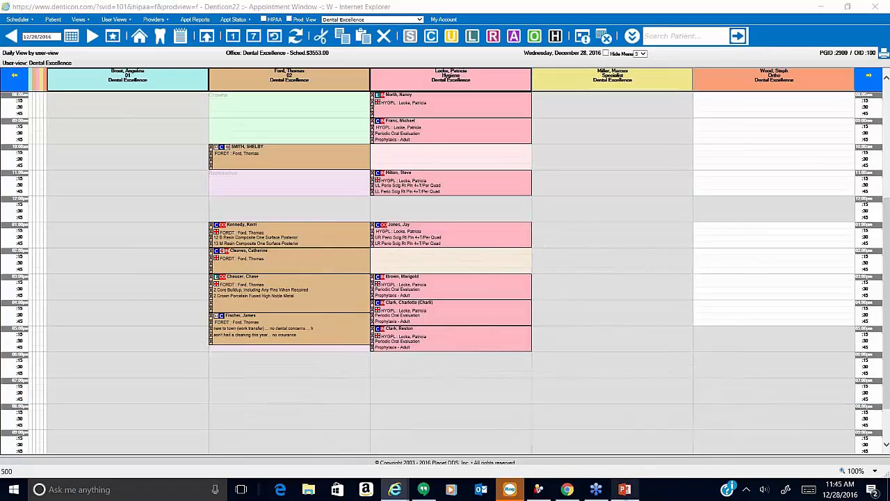
{"action": "left_click", "coordinate": [625, 492]}
{"action": "double_click", "coordinate": [567, 384]}
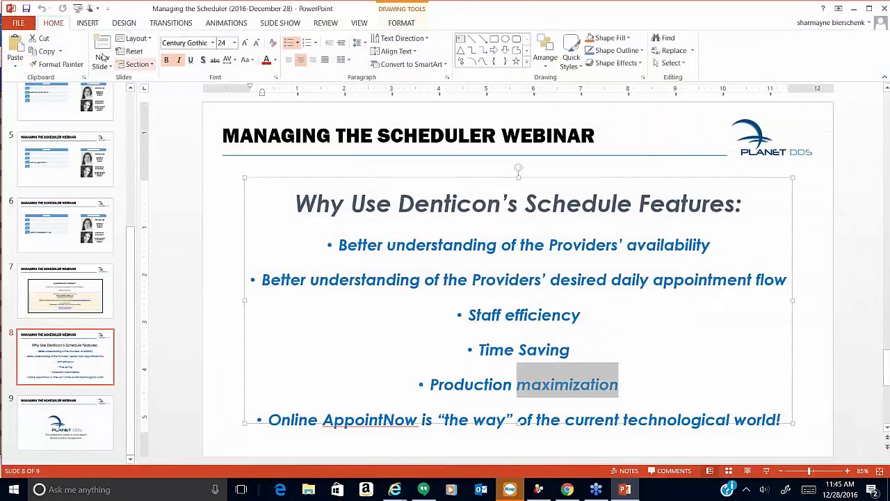
{"action": "left_click", "coordinate": [85, 10]}
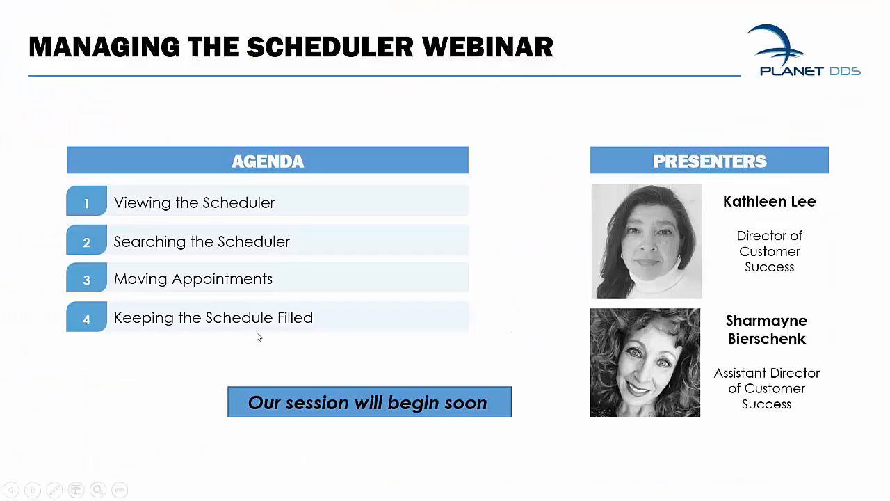
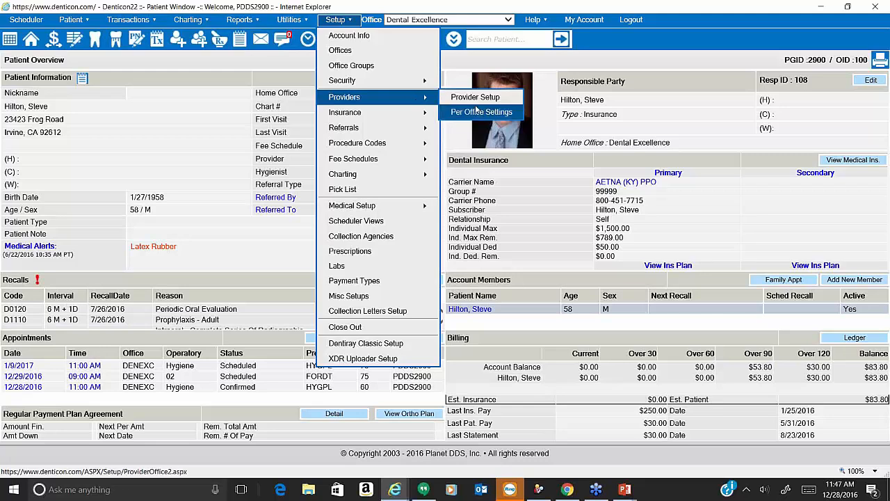
Show the fourth provider's Dental Excellence weekly schedule: Thursday 7:00 AM–6:00 PM, effective 1/1/2017.
{"action": "left_click", "coordinate": [477, 110]}
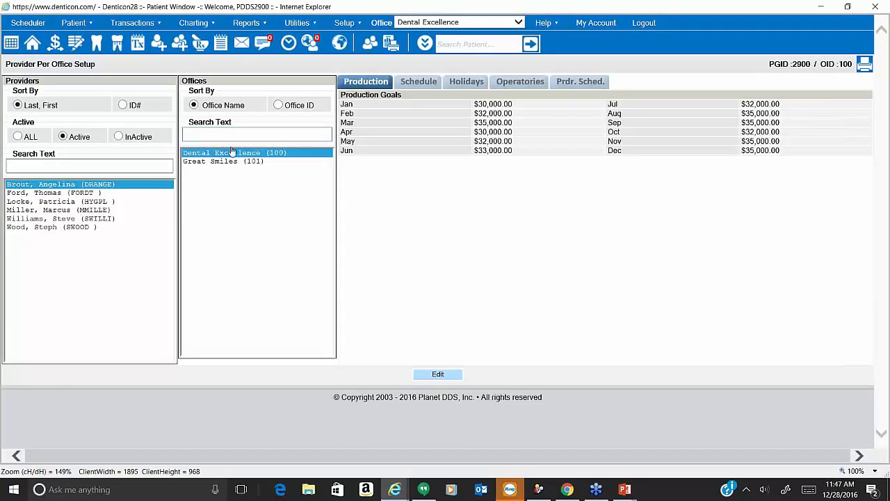
{"action": "left_click", "coordinate": [419, 81]}
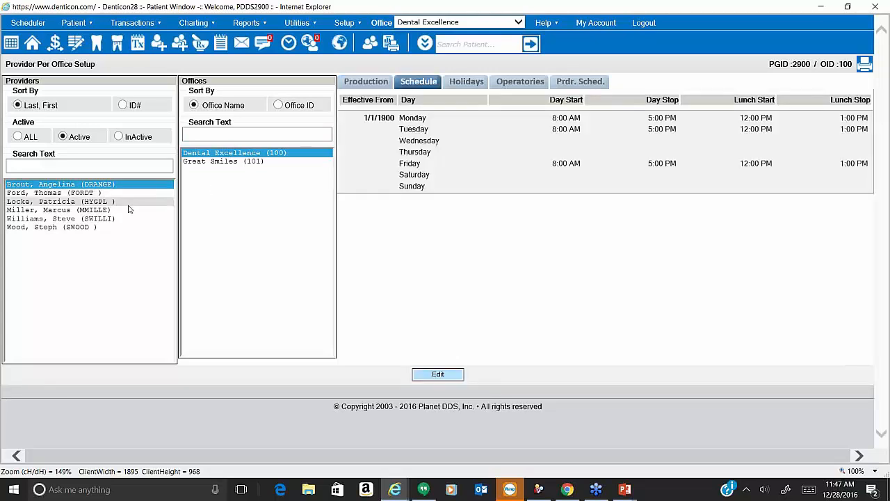
{"action": "left_click", "coordinate": [127, 211]}
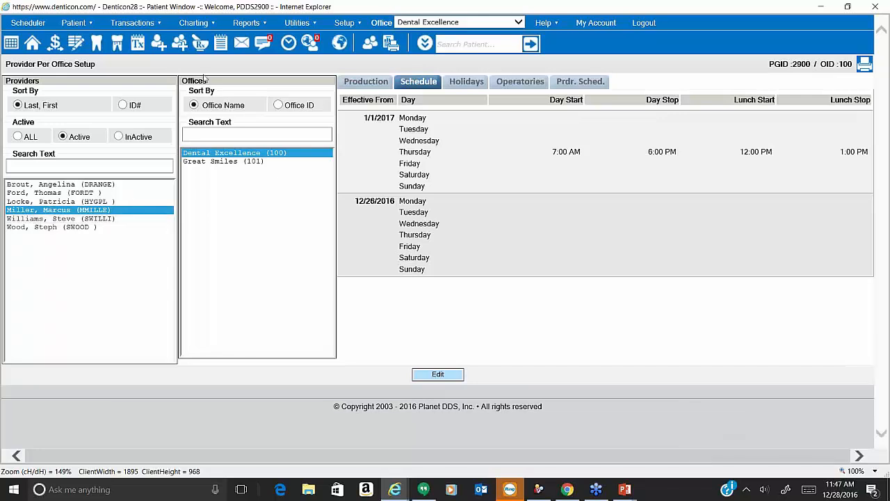
Open Dental Excellence's office settings and highlight the Scheduler End Date value 'Not Applicable'.
{"action": "left_click", "coordinate": [345, 28]}
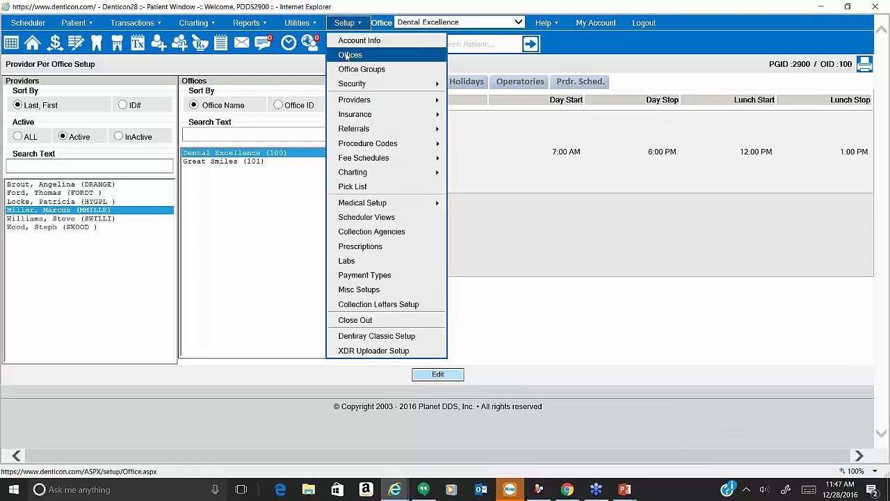
{"action": "left_click", "coordinate": [347, 55]}
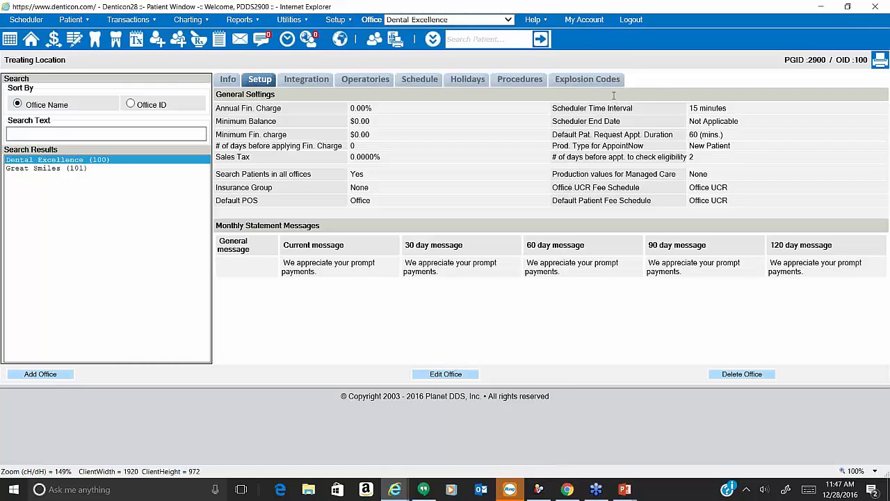
{"action": "triple_click", "coordinate": [596, 121]}
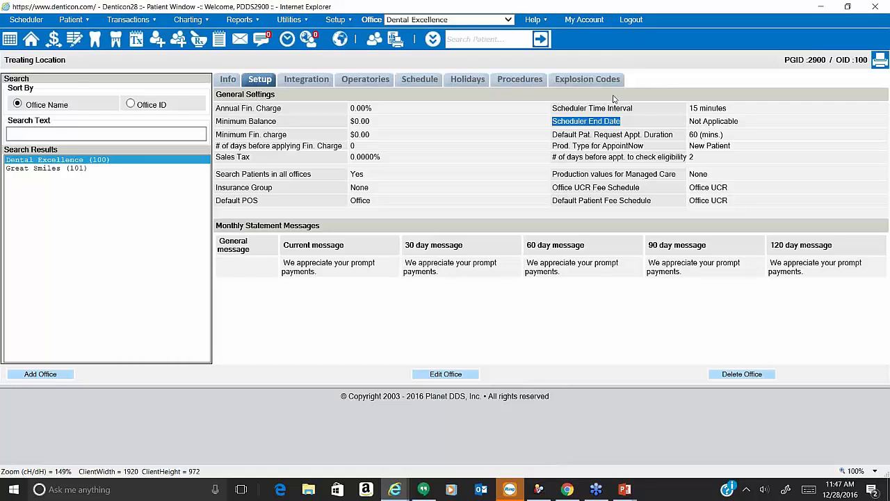
{"action": "double_click", "coordinate": [698, 121]}
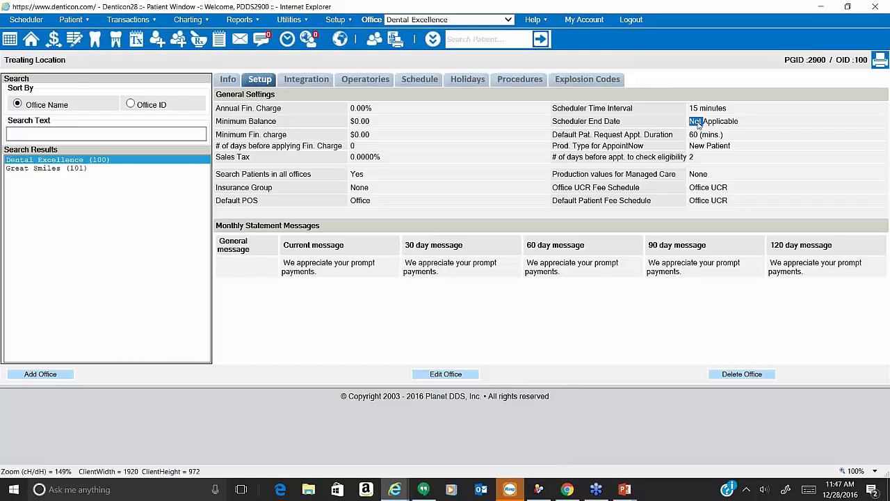
{"action": "triple_click", "coordinate": [699, 123]}
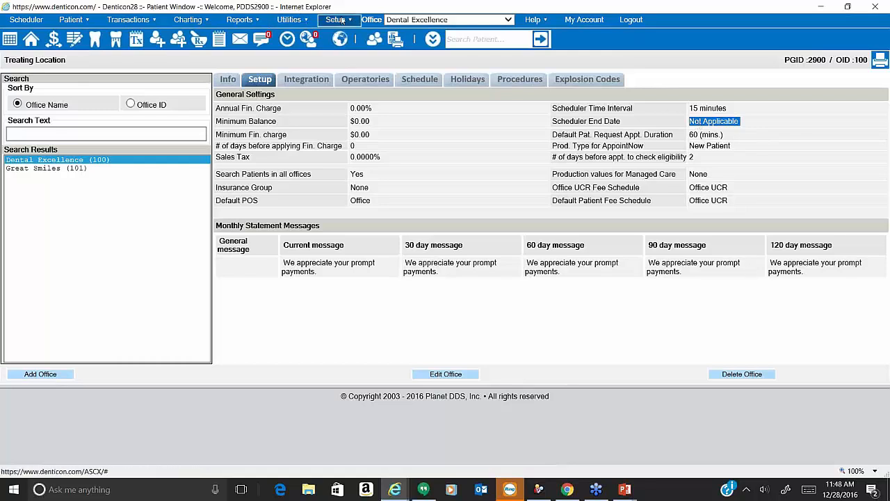
Compare the fifth, fourth and first providers' schedules, highlighting the Effective From dates.
{"action": "left_click", "coordinate": [338, 19]}
{"action": "mouse_move", "coordinate": [349, 104]}
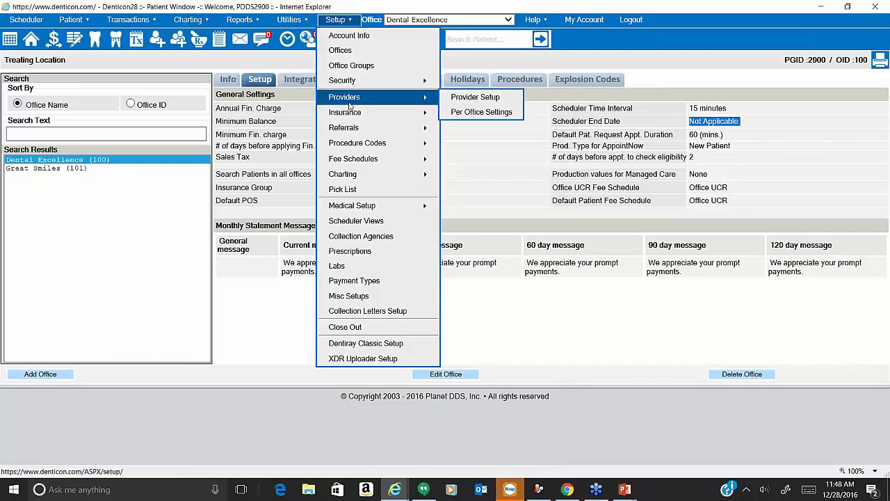
{"action": "left_click", "coordinate": [467, 113]}
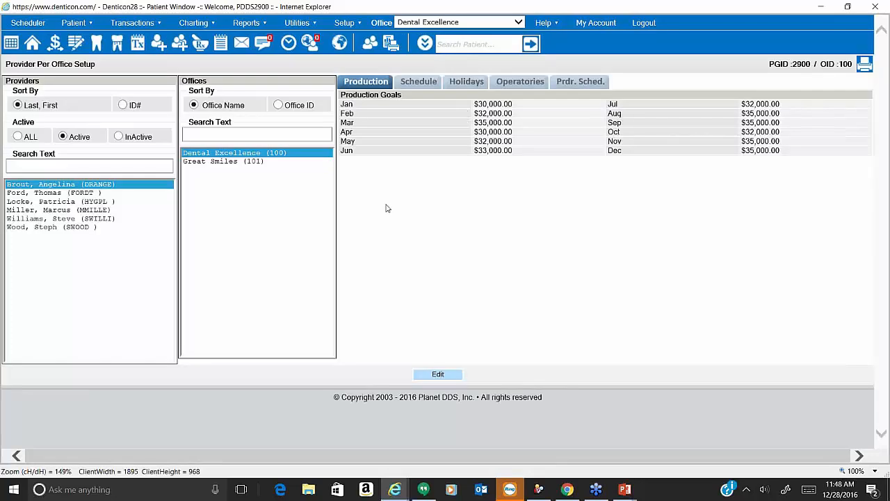
{"action": "left_click", "coordinate": [82, 219]}
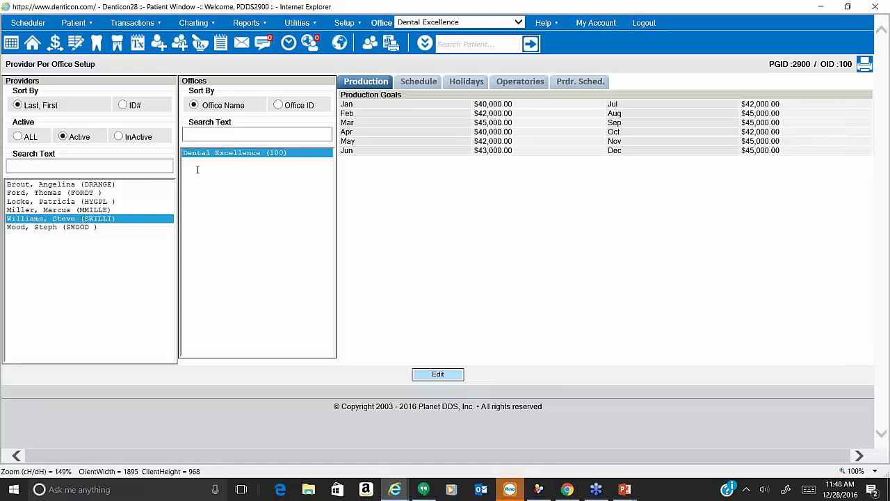
{"action": "left_click", "coordinate": [415, 83]}
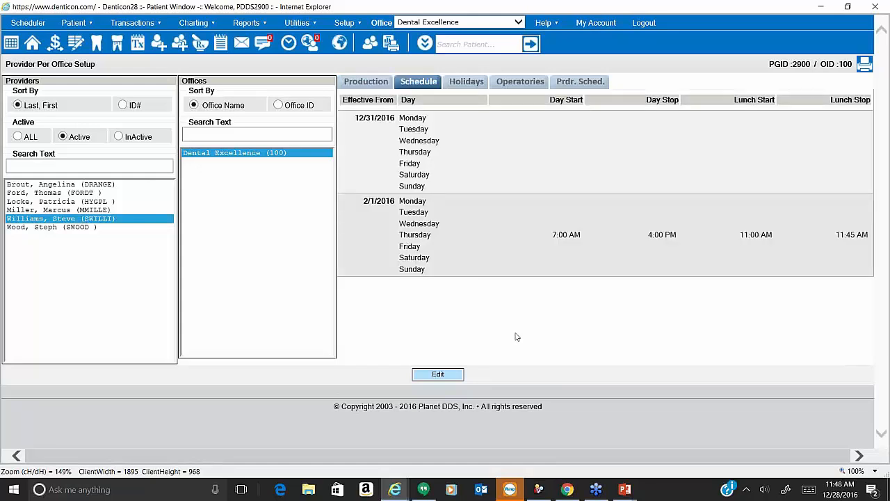
{"action": "left_click_drag", "start_coordinate": [396, 101], "coordinate": [338, 100]}
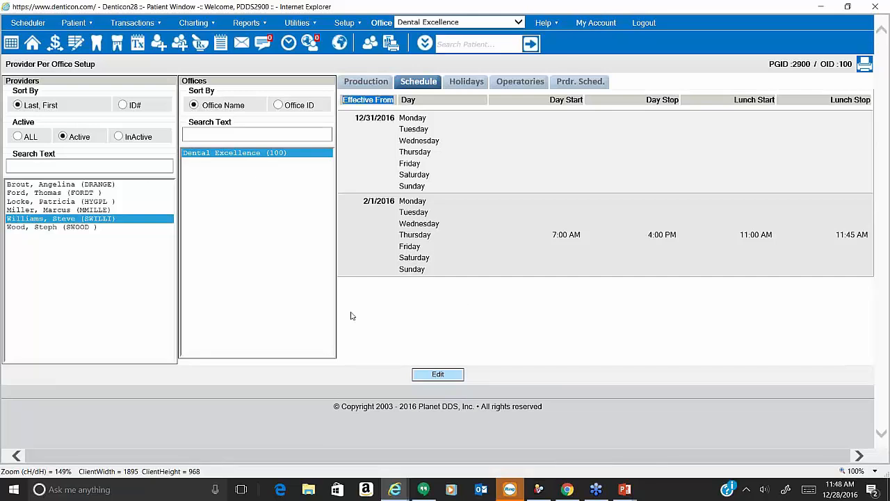
{"action": "left_click", "coordinate": [136, 211]}
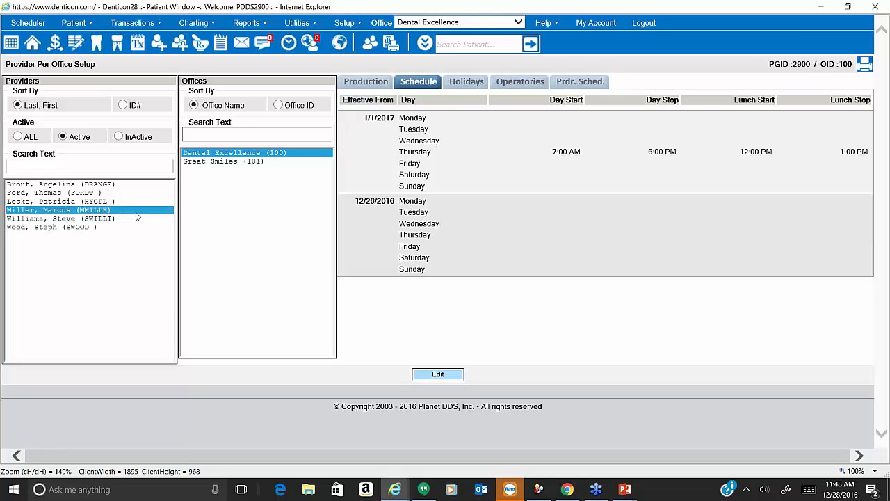
{"action": "left_click", "coordinate": [133, 184]}
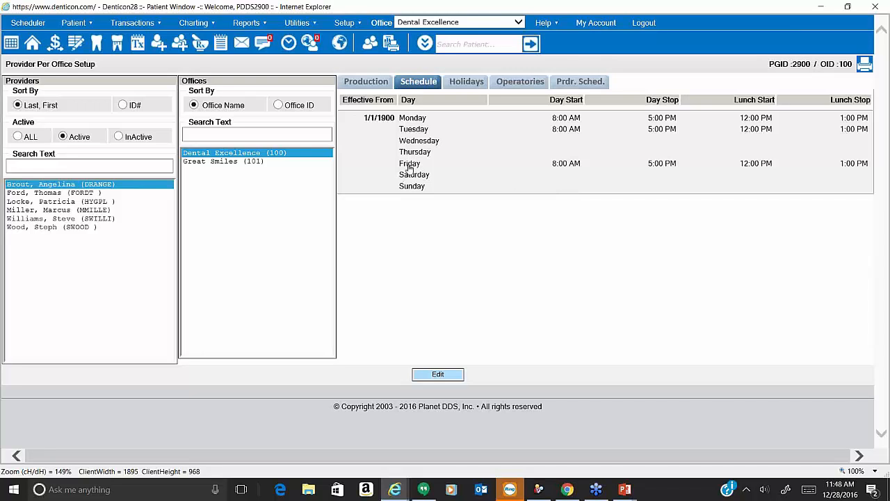
Edit the first provider's schedule and set its Effective From date to 6/1/2017.
{"action": "left_click", "coordinate": [446, 381]}
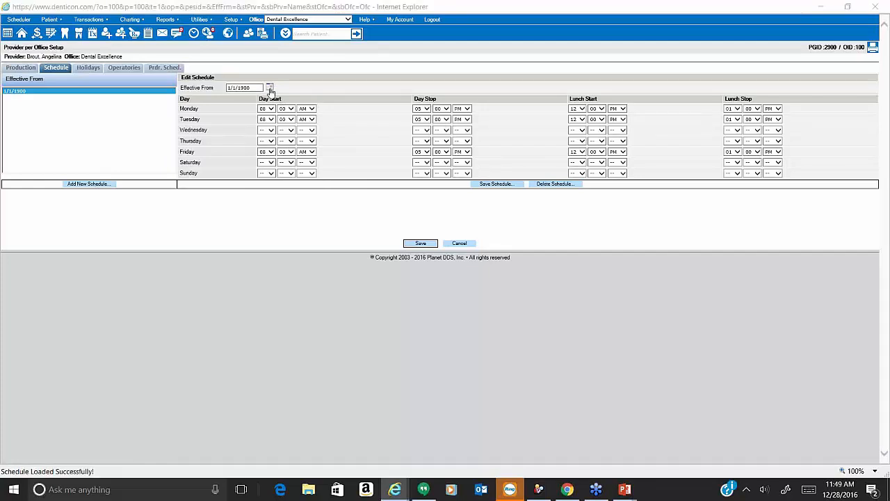
{"action": "left_click", "coordinate": [269, 90]}
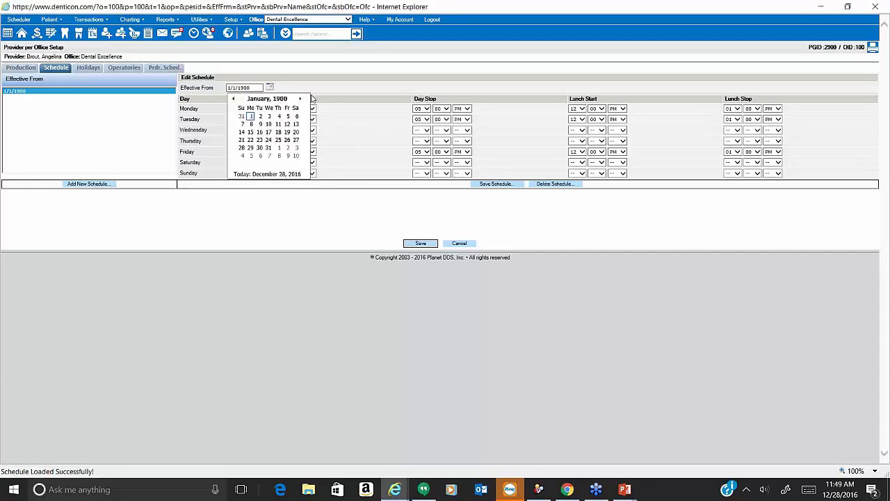
{"action": "left_click", "coordinate": [284, 100]}
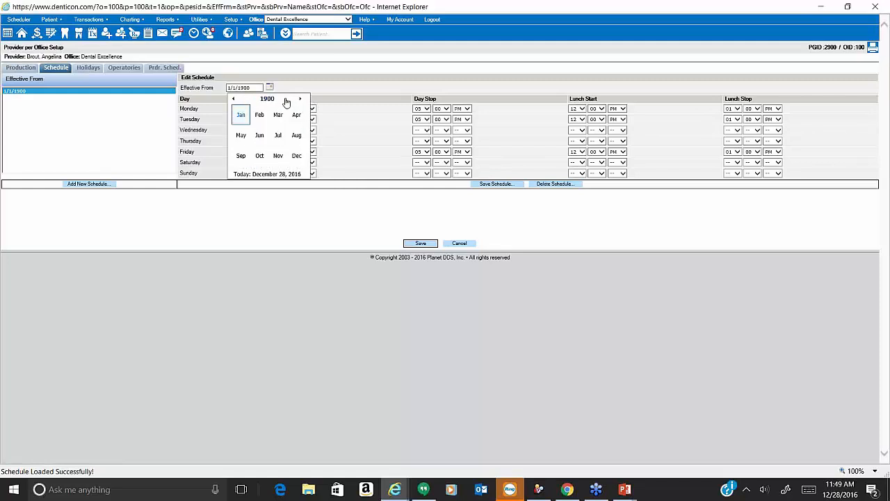
{"action": "left_click", "coordinate": [300, 100]}
{"action": "left_click", "coordinate": [266, 100]}
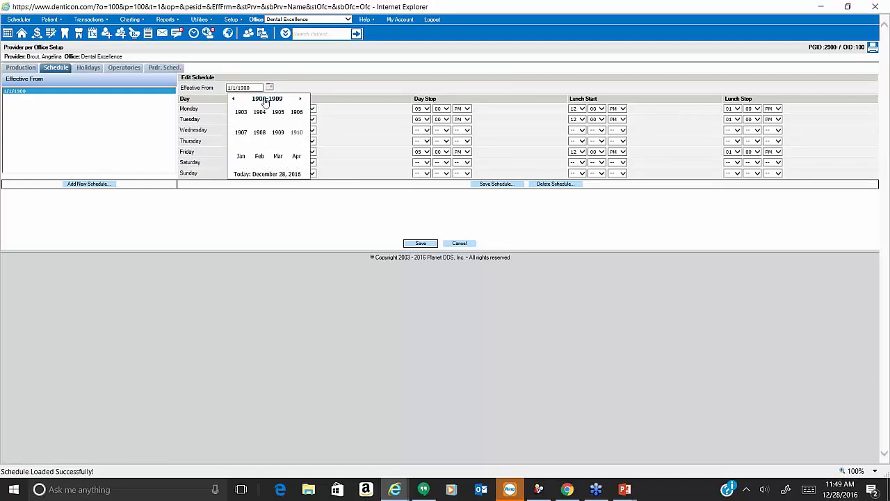
{"action": "left_click", "coordinate": [300, 99]}
{"action": "left_click", "coordinate": [300, 99]}
{"action": "left_click", "coordinate": [300, 99]}
{"action": "left_click", "coordinate": [300, 99]}
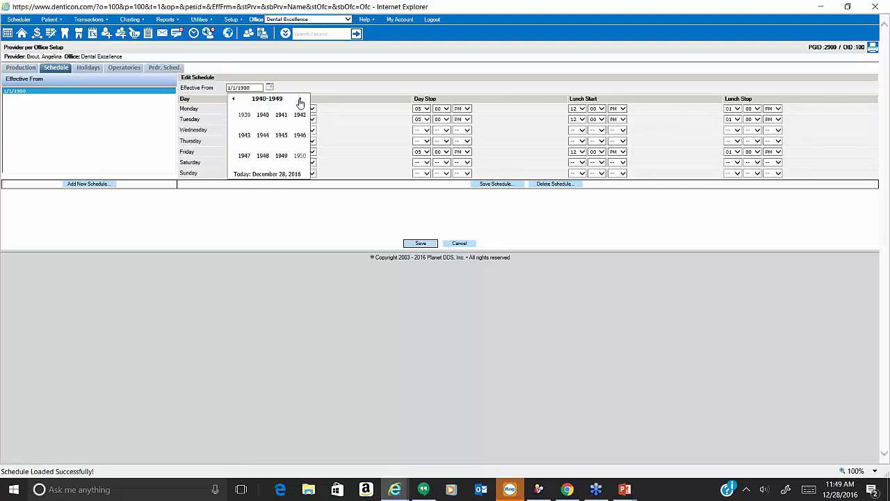
{"action": "left_click", "coordinate": [300, 99]}
{"action": "left_click", "coordinate": [300, 100]}
{"action": "left_click", "coordinate": [300, 100]}
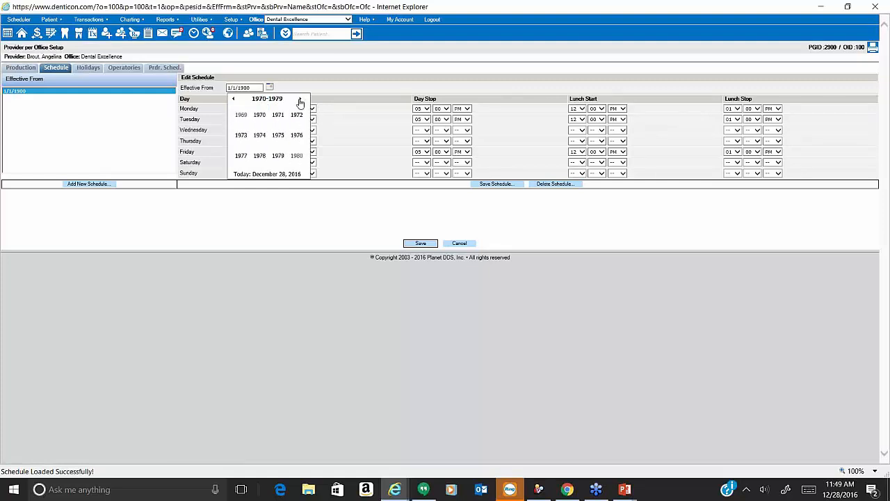
{"action": "left_click", "coordinate": [300, 99]}
{"action": "left_click", "coordinate": [299, 100]}
{"action": "left_click", "coordinate": [300, 99]}
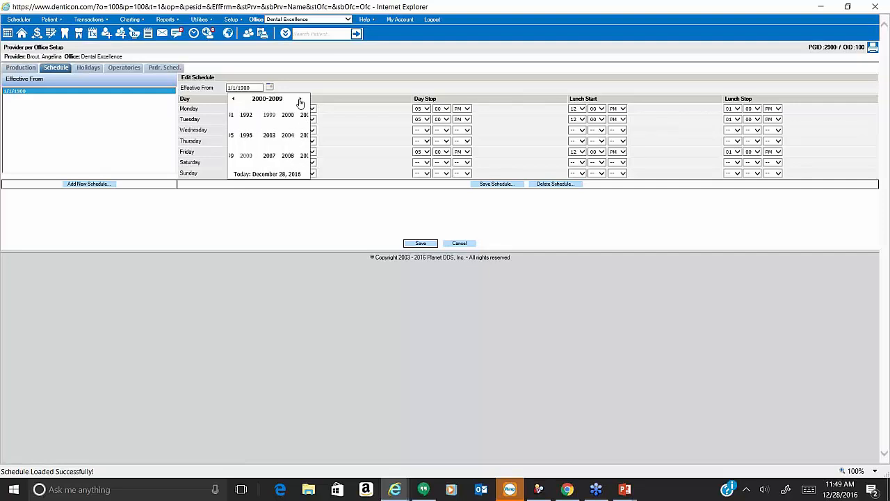
{"action": "left_click", "coordinate": [300, 100]}
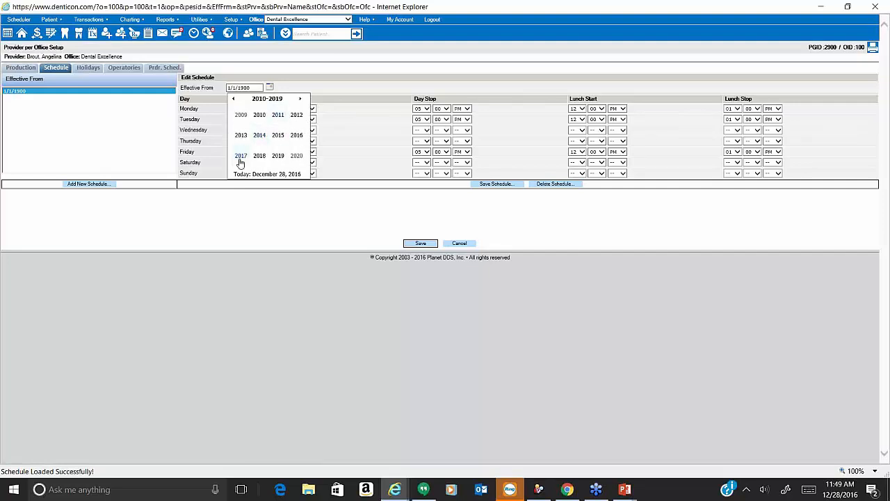
{"action": "left_click", "coordinate": [241, 156]}
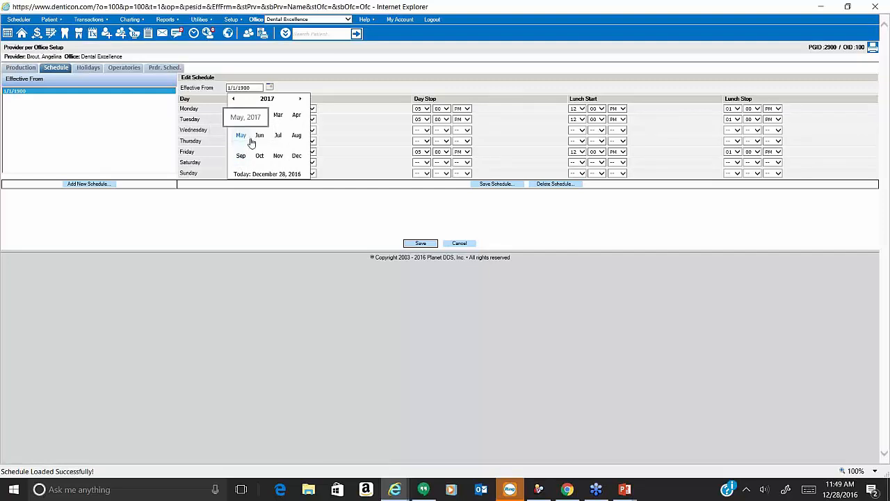
{"action": "left_click", "coordinate": [255, 138]}
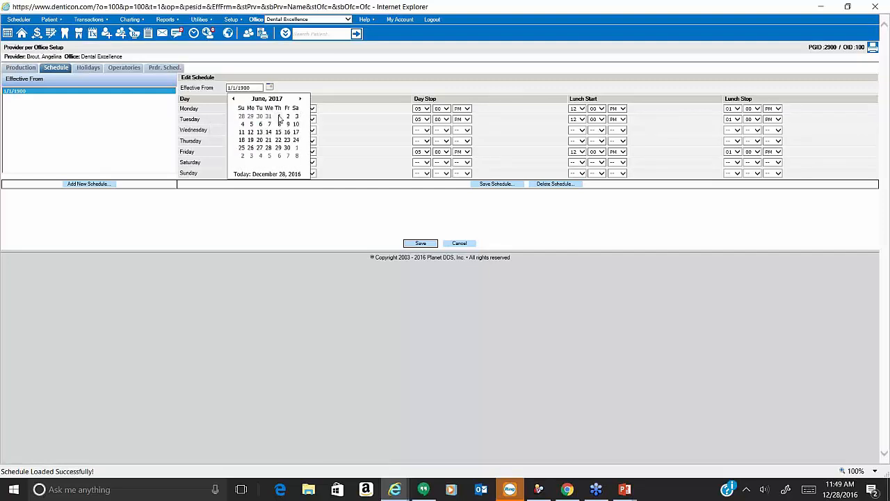
{"action": "left_click", "coordinate": [278, 117]}
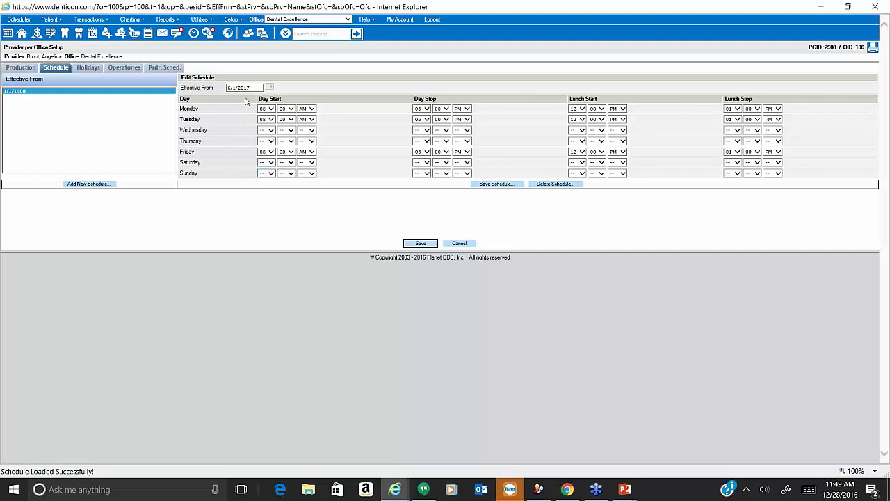
Blank out Friday's start, stop and lunch times, save the schedule, then cancel out.
{"action": "left_click", "coordinate": [266, 152]}
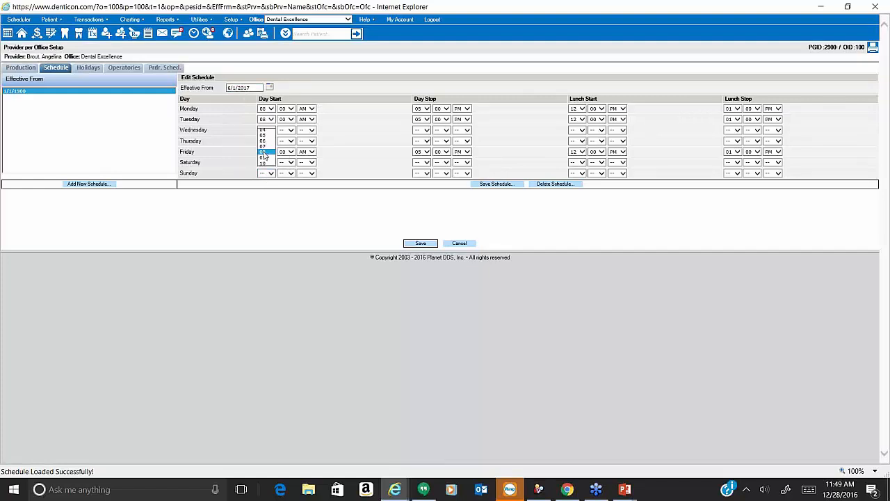
{"action": "key", "text": "Tab"}
{"action": "key", "text": "minus"}
{"action": "key", "text": "Tab"}
{"action": "key", "text": "minus"}
{"action": "key", "text": "Tab"}
{"action": "key", "text": "minus"}
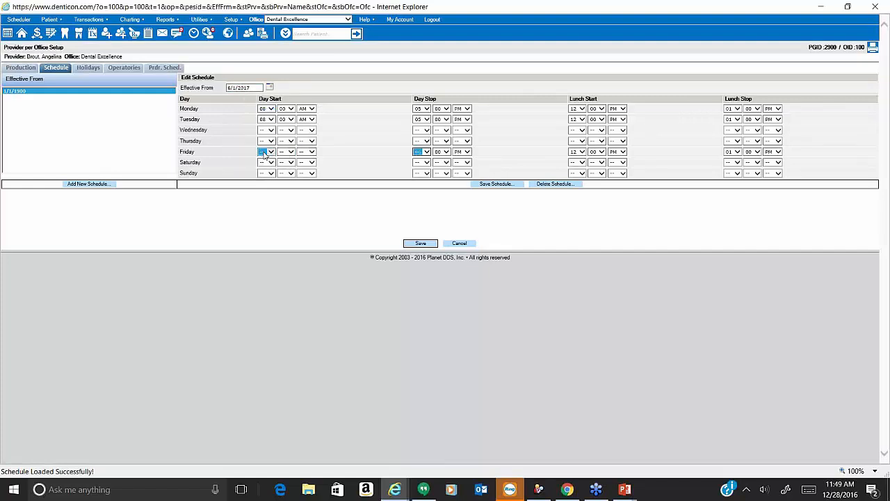
{"action": "key", "text": "Tab"}
{"action": "key", "text": "minus"}
{"action": "key", "text": "Tab"}
{"action": "key", "text": "minus"}
{"action": "key", "text": "Tab"}
{"action": "key", "text": "minus"}
{"action": "key", "text": "Tab"}
{"action": "key", "text": "minus"}
{"action": "key", "text": "Tab"}
{"action": "key", "text": "minus"}
{"action": "key", "text": "Tab"}
{"action": "key", "text": "Tab"}
{"action": "key", "text": "minus"}
{"action": "key", "text": "Tab"}
{"action": "left_click", "coordinate": [494, 185]}
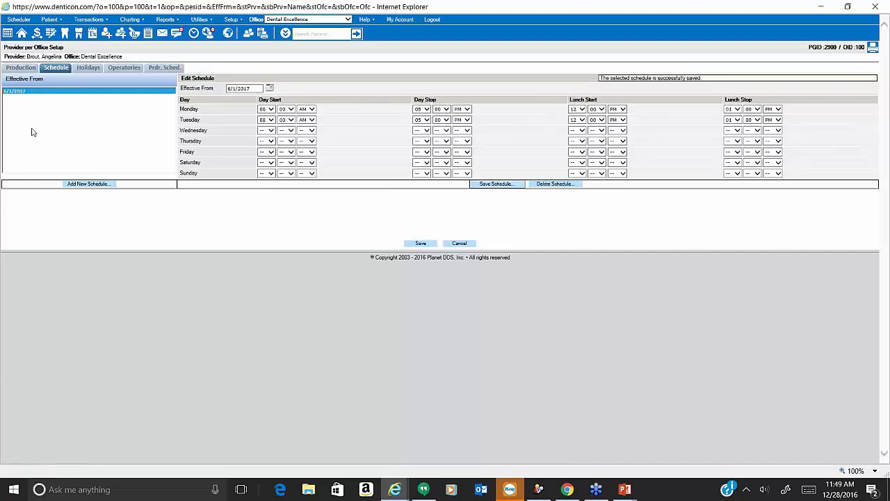
{"action": "left_click", "coordinate": [467, 244]}
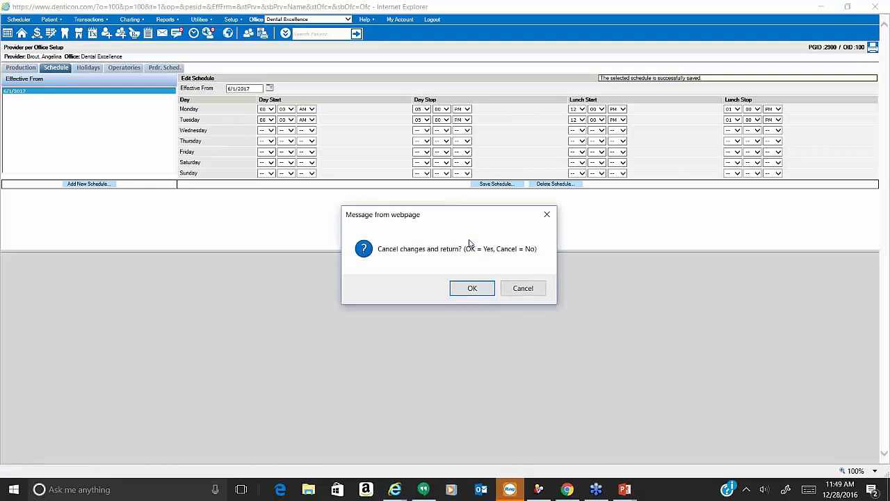
Return to the schedule summary and reopen the editor with the 6/1/2017 schedule loaded.
{"action": "left_click", "coordinate": [472, 288]}
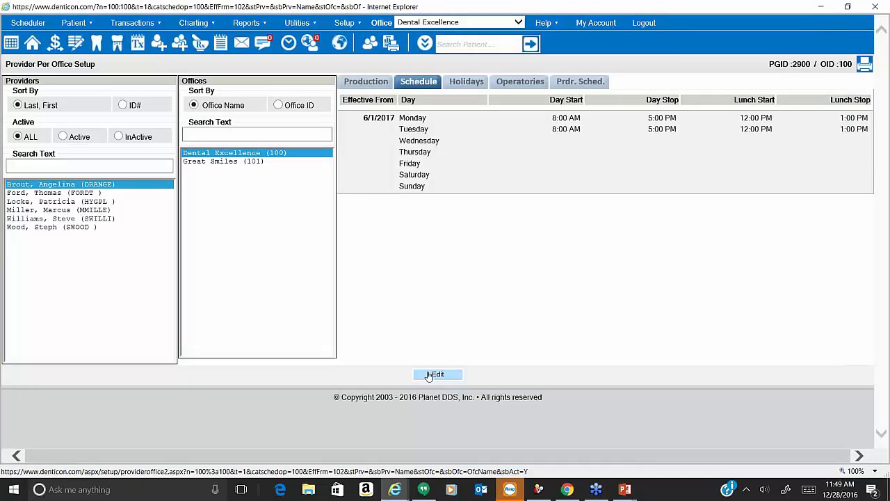
{"action": "left_click", "coordinate": [430, 375]}
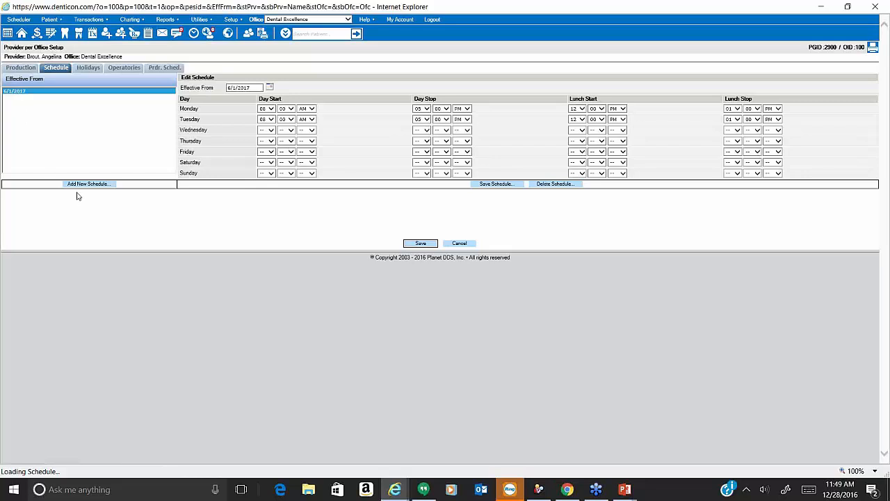
{"action": "left_click", "coordinate": [56, 93]}
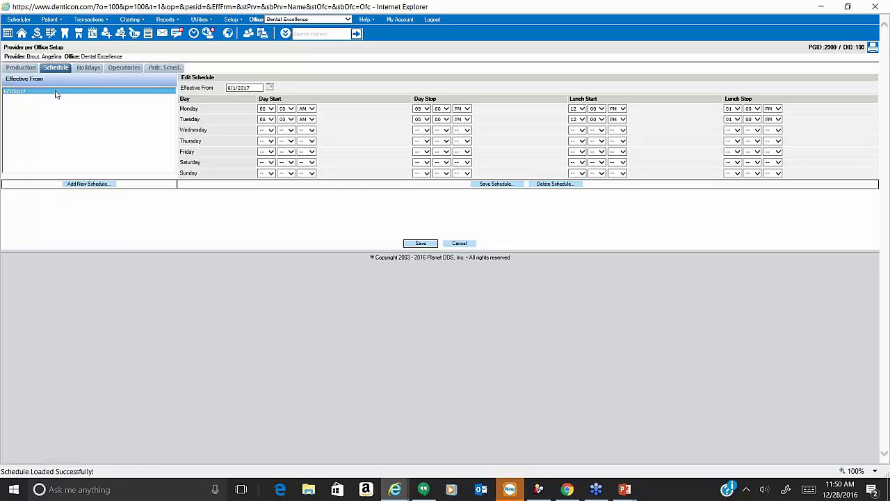
Redate the loaded schedule to 1/1/2015 and save it.
{"action": "left_click", "coordinate": [269, 88]}
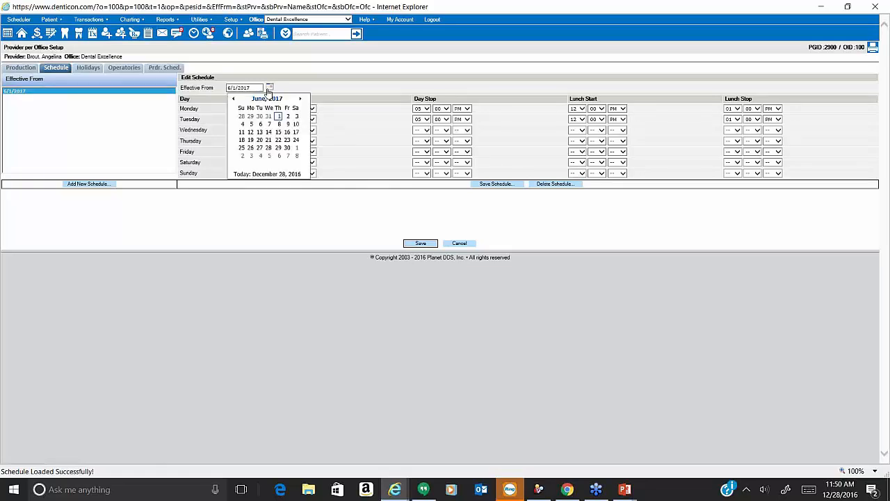
{"action": "left_click", "coordinate": [269, 99]}
{"action": "left_click", "coordinate": [243, 101]}
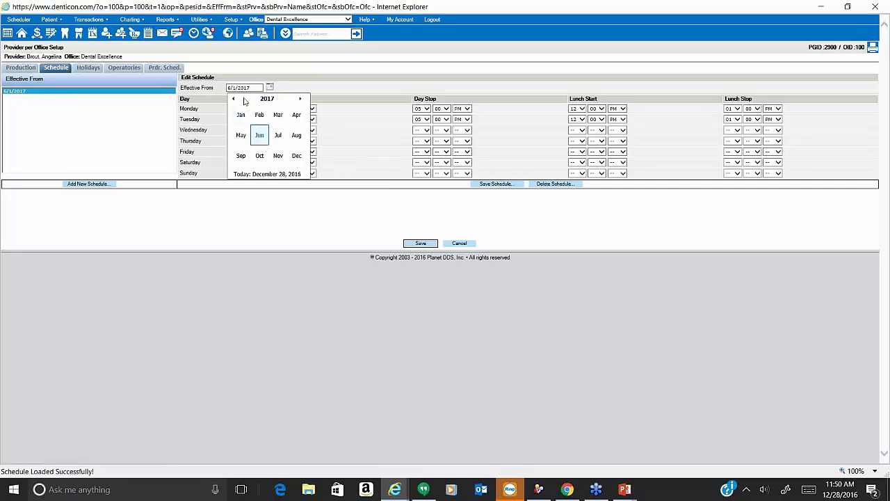
{"action": "left_click", "coordinate": [244, 102]}
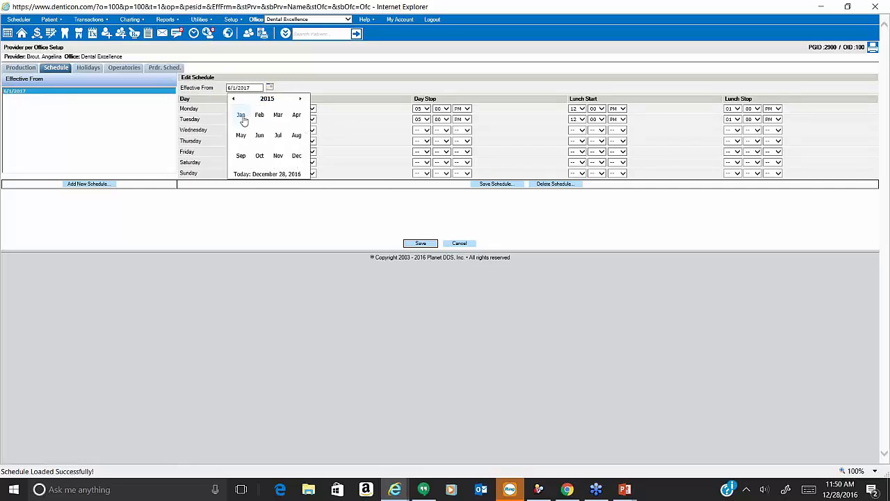
{"action": "left_click", "coordinate": [242, 116]}
{"action": "left_click", "coordinate": [280, 116]}
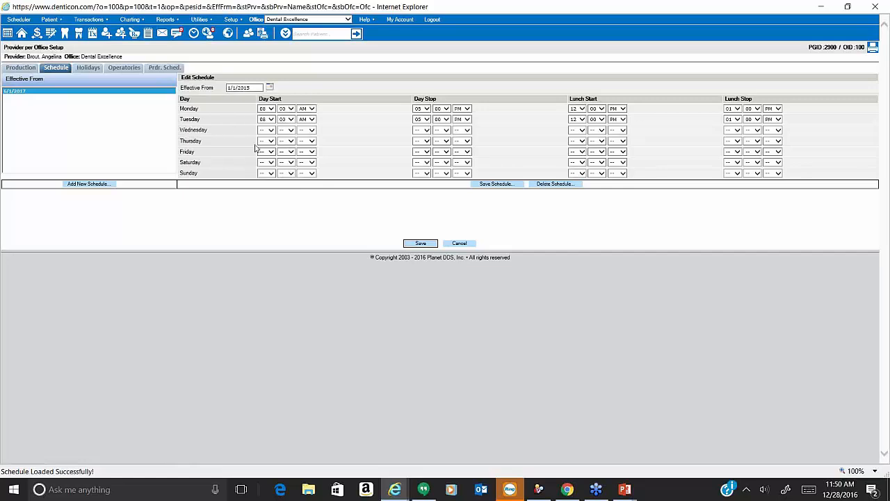
{"action": "left_click", "coordinate": [506, 184]}
Start a new blank schedule effective 6/1/2017.
{"action": "left_click", "coordinate": [106, 185]}
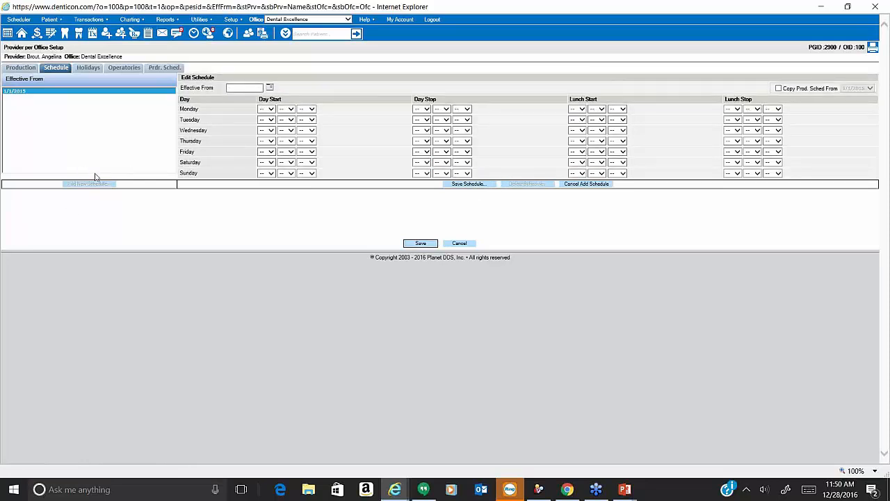
{"action": "left_click", "coordinate": [271, 88]}
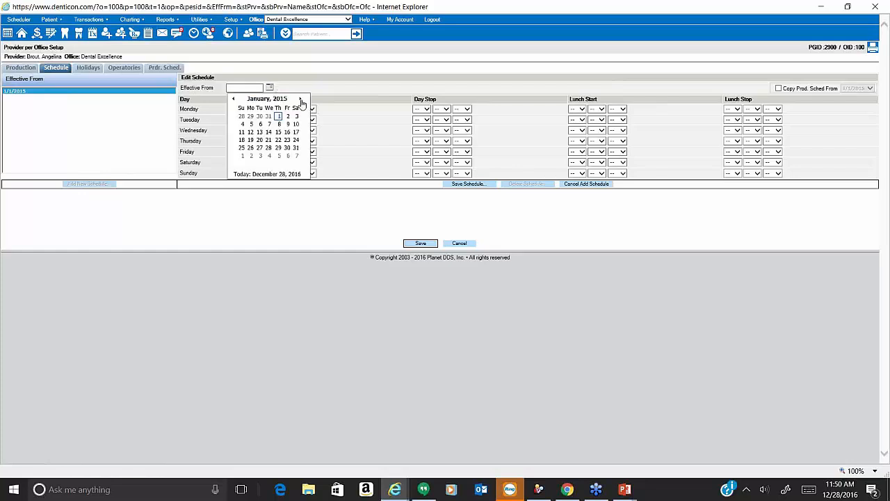
{"action": "left_click", "coordinate": [300, 99]}
{"action": "left_click", "coordinate": [300, 99]}
{"action": "left_click", "coordinate": [283, 99]}
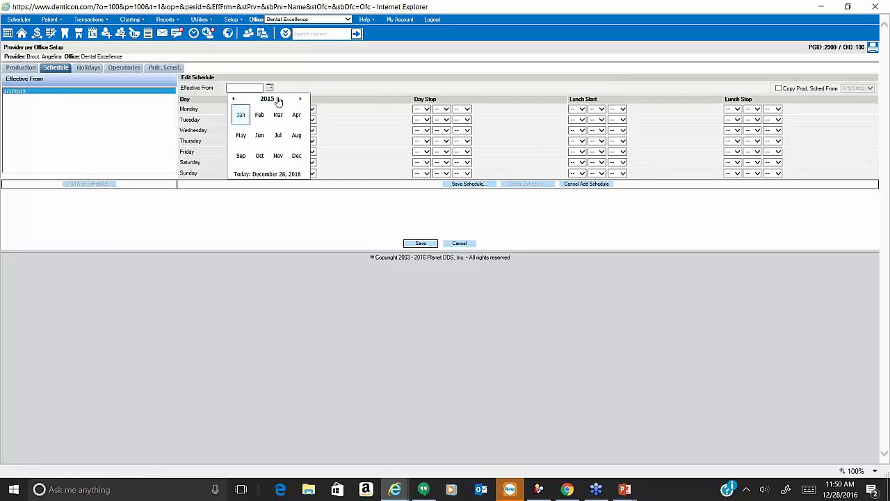
{"action": "left_click", "coordinate": [278, 99]}
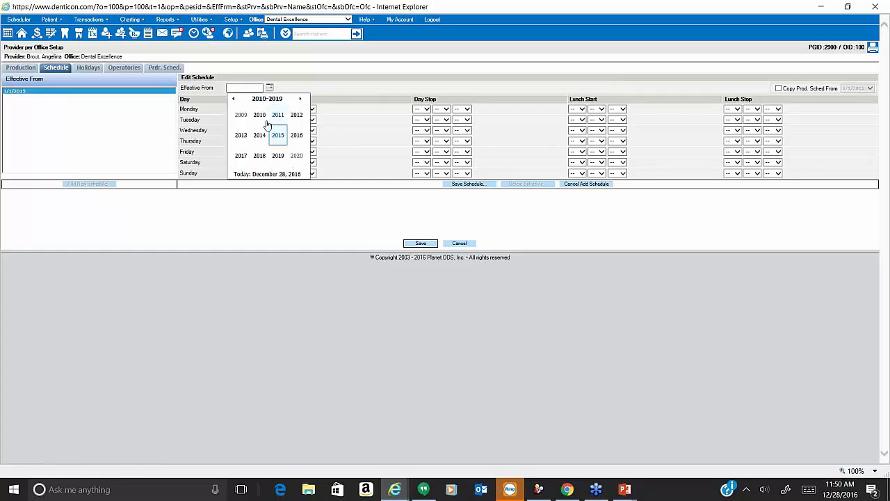
{"action": "left_click", "coordinate": [241, 155]}
{"action": "left_click", "coordinate": [253, 136]}
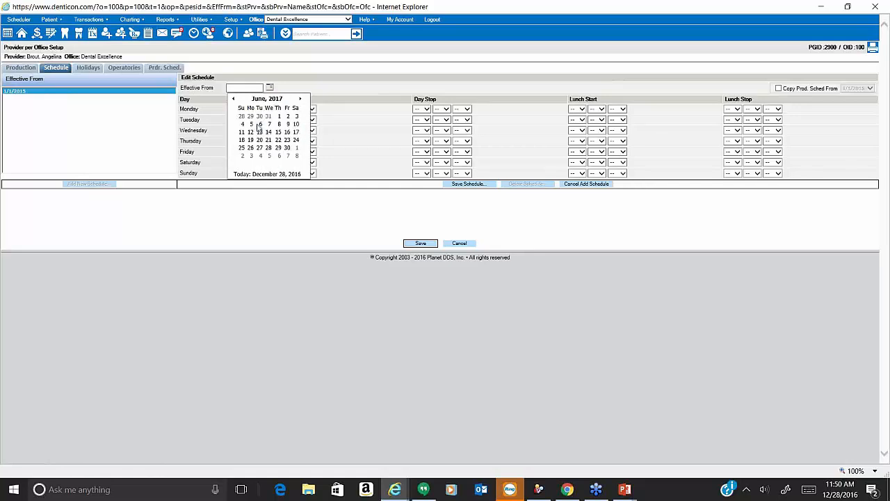
{"action": "left_click", "coordinate": [278, 117]}
Set Monday's start time to 08:00 AM and save the new 6/1/2017 schedule.
{"action": "left_click", "coordinate": [269, 109]}
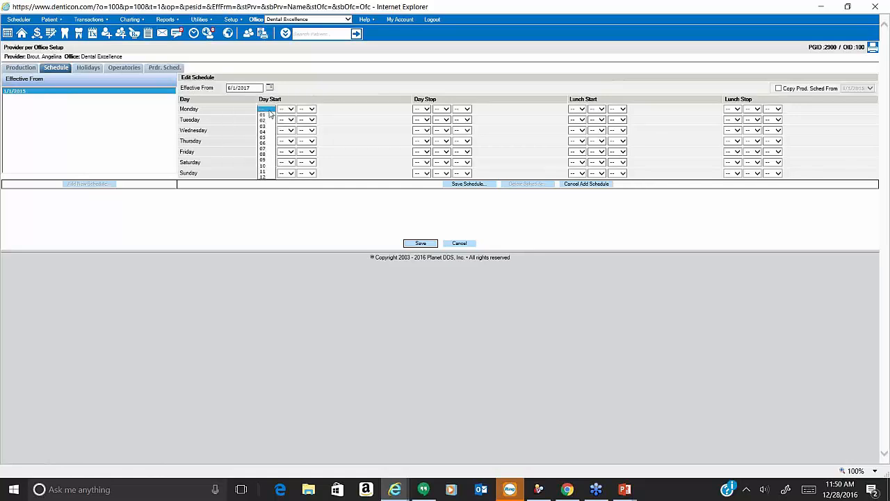
{"action": "type", "text": "08"}
{"action": "key", "text": "Tab"}
{"action": "type", "text": "00"}
{"action": "key", "text": "Tab"}
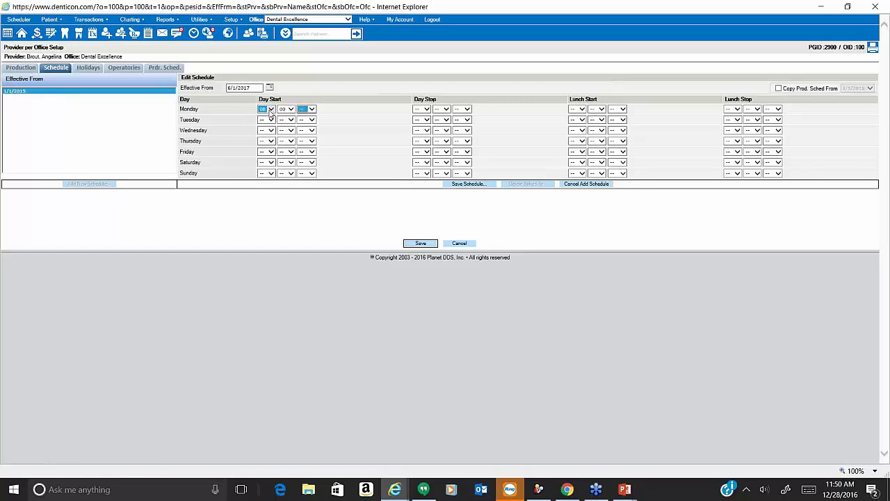
{"action": "key", "text": "a"}
{"action": "left_click", "coordinate": [779, 88]}
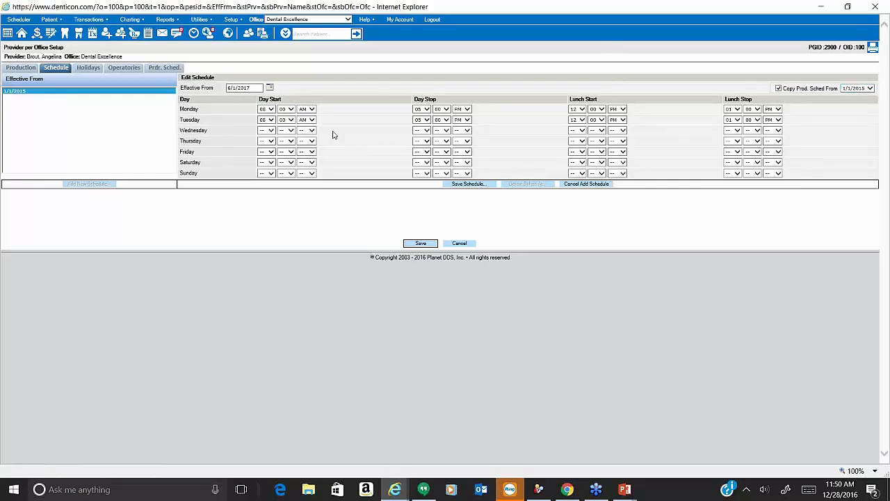
{"action": "left_click", "coordinate": [484, 185]}
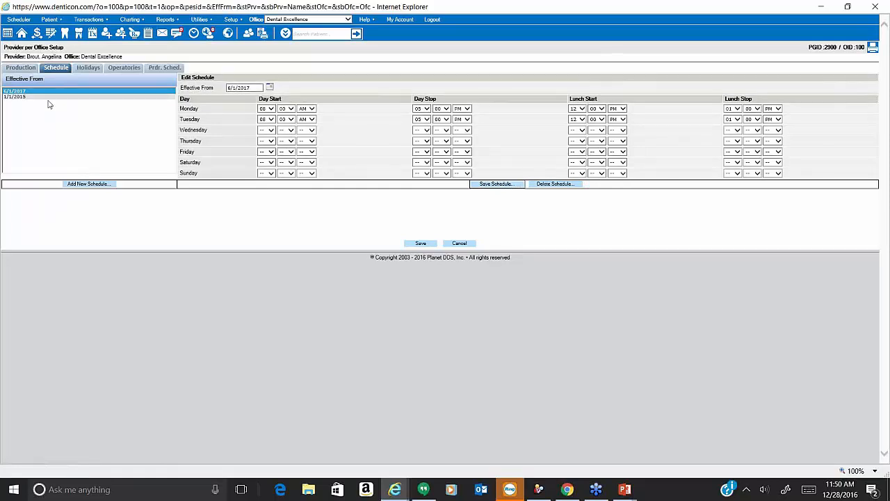
Save and confirm the 6/1/2017 schedule, then reopen the schedules for editing.
{"action": "left_click", "coordinate": [409, 242]}
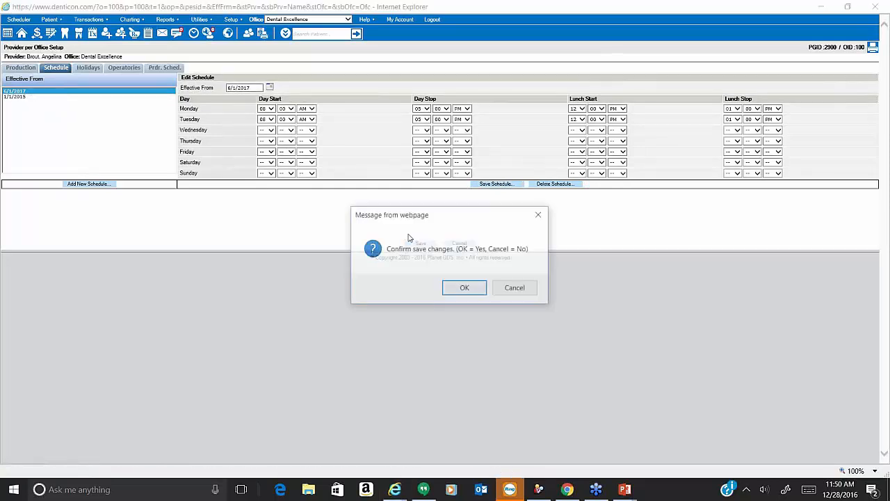
{"action": "left_click", "coordinate": [472, 291]}
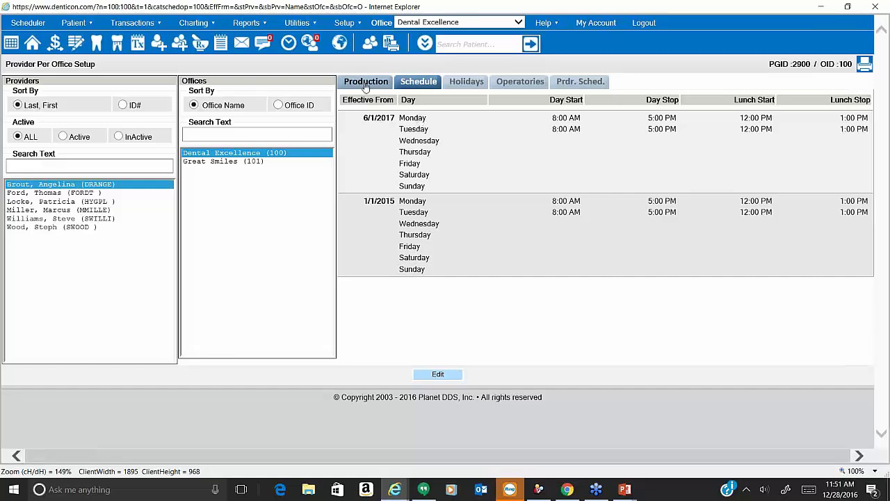
{"action": "left_click", "coordinate": [437, 375]}
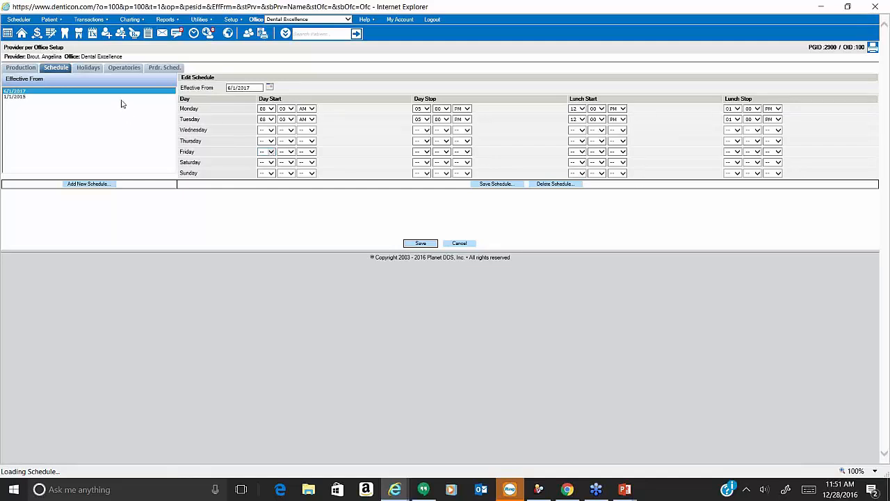
In the 1/1/2015 schedule, set Friday's hours to 8:00 AM–5:00 PM.
{"action": "left_click", "coordinate": [27, 98]}
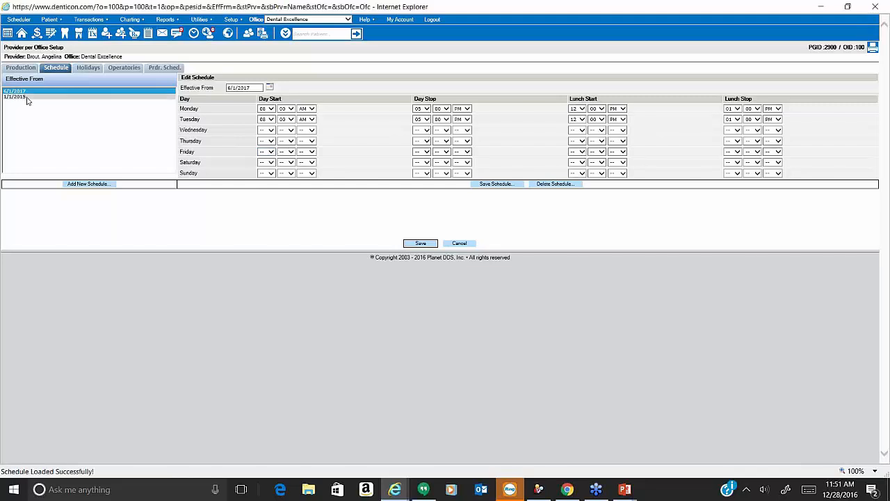
{"action": "left_click", "coordinate": [267, 152]}
{"action": "type", "text": "08"}
{"action": "key", "text": "Tab"}
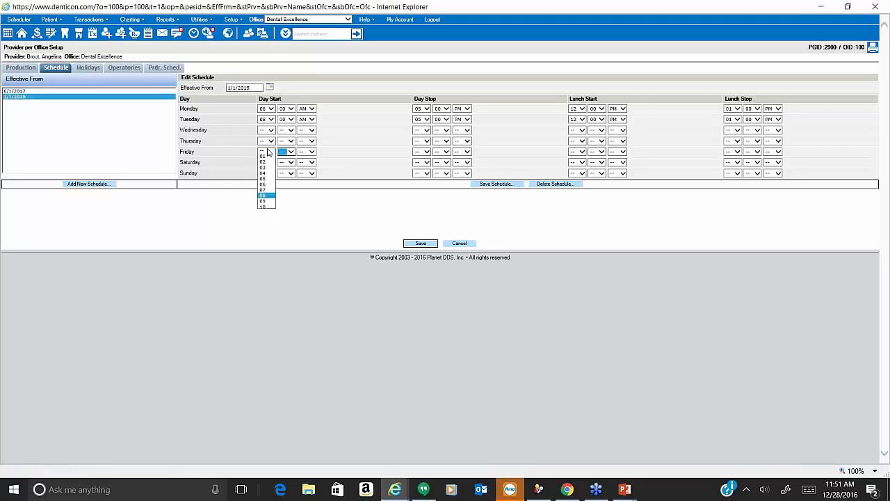
{"action": "type", "text": "0"}
{"action": "key", "text": "Tab"}
{"action": "type", "text": "a"}
{"action": "key", "text": "Tab"}
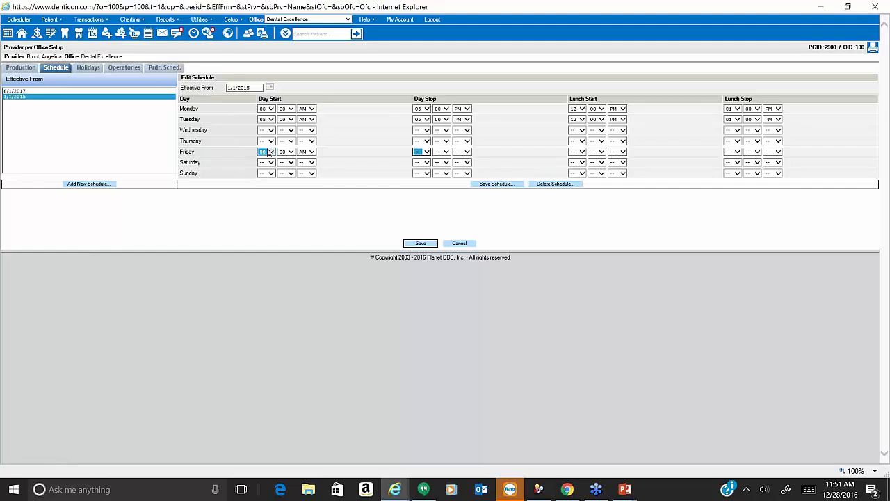
{"action": "type", "text": "05"}
{"action": "key", "text": "Tab"}
{"action": "type", "text": "0"}
{"action": "key", "text": "Tab"}
{"action": "type", "text": "p"}
{"action": "key", "text": "Tab"}
Set Friday's lunch to 12:00–1:00 PM and save the 1/1/2015 schedule.
{"action": "type", "text": "12"}
{"action": "key", "text": "Tab"}
{"action": "type", "text": "0"}
{"action": "key", "text": "Tab"}
{"action": "type", "text": "p"}
{"action": "key", "text": "Tab"}
{"action": "type", "text": "01"}
{"action": "key", "text": "Tab"}
{"action": "type", "text": "0"}
{"action": "key", "text": "Tab"}
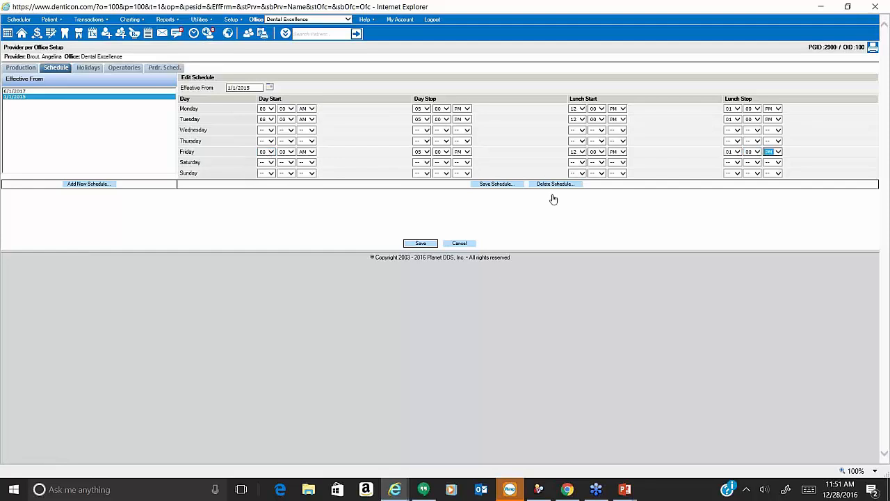
{"action": "left_click", "coordinate": [497, 184]}
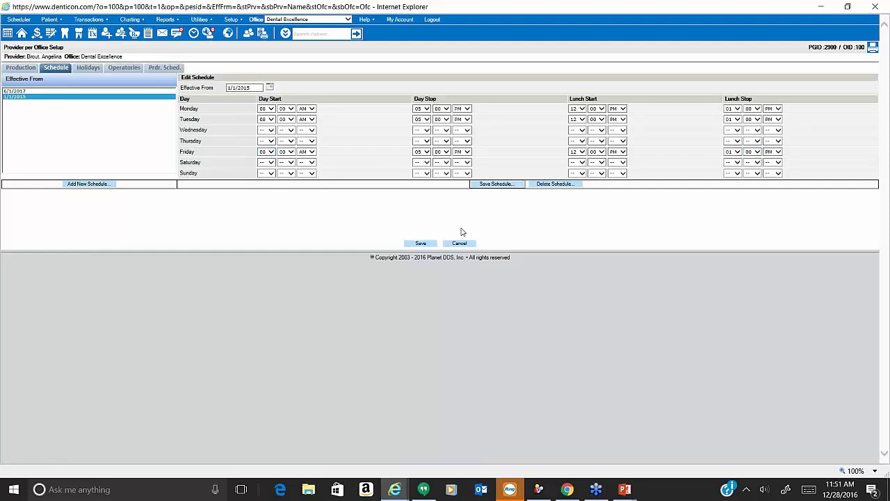
{"action": "left_click", "coordinate": [421, 243]}
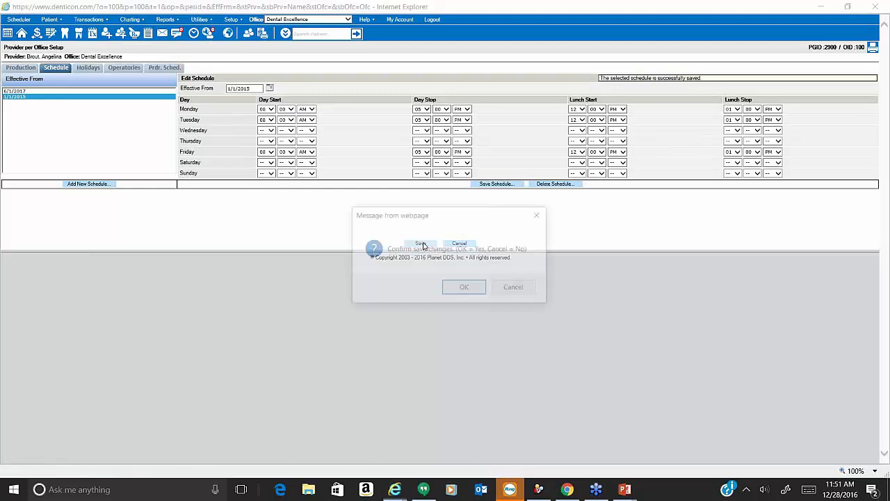
Confirm the Friday change and view another provider's schedules, including Thursday 7:00 AM–6:00 PM.
{"action": "left_click", "coordinate": [465, 288]}
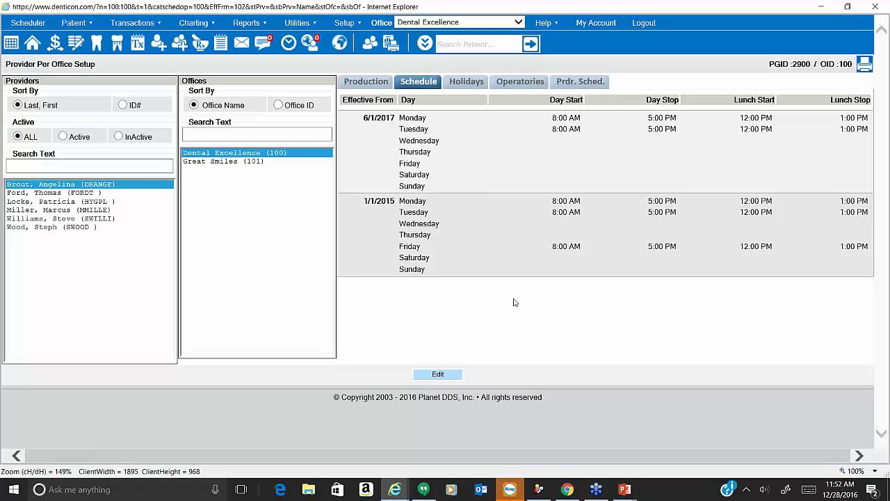
{"action": "left_click", "coordinate": [24, 210]}
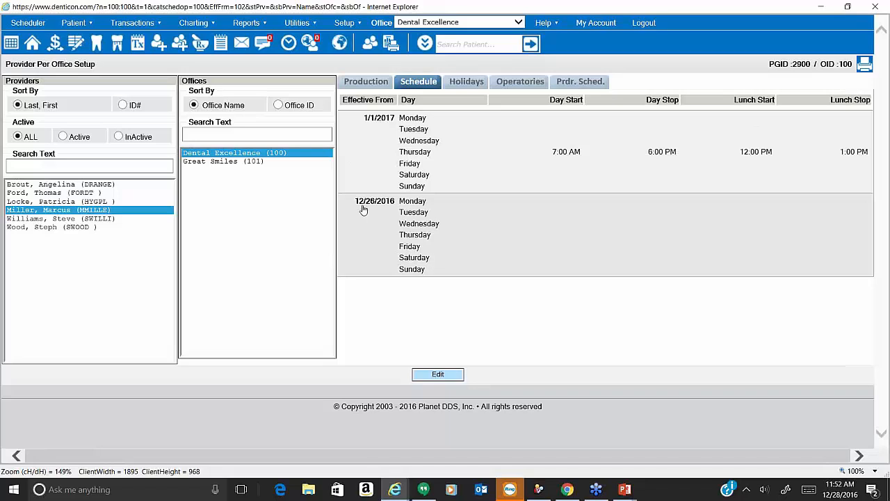
{"action": "left_click", "coordinate": [28, 23]}
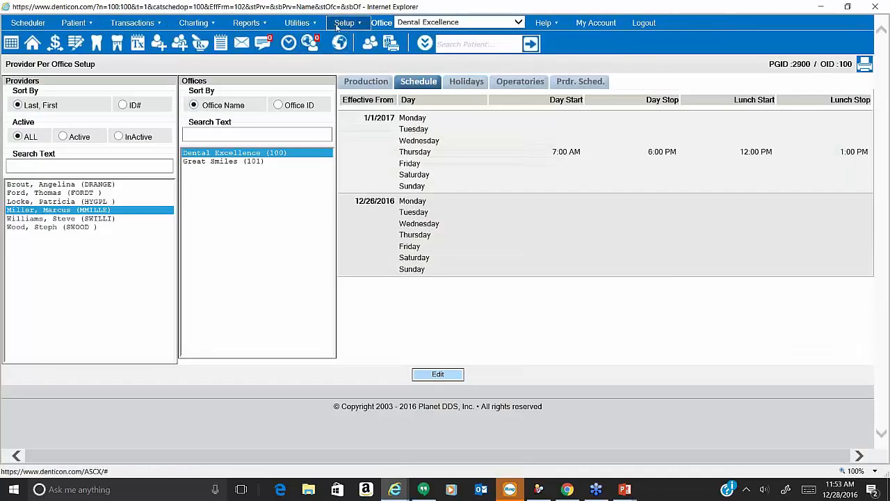
Open Provider Setup and display hygienist HYGPL's details: Dental Hygienist specialty, LightPink scheduler color.
{"action": "left_click", "coordinate": [337, 25]}
{"action": "mouse_move", "coordinate": [376, 100]}
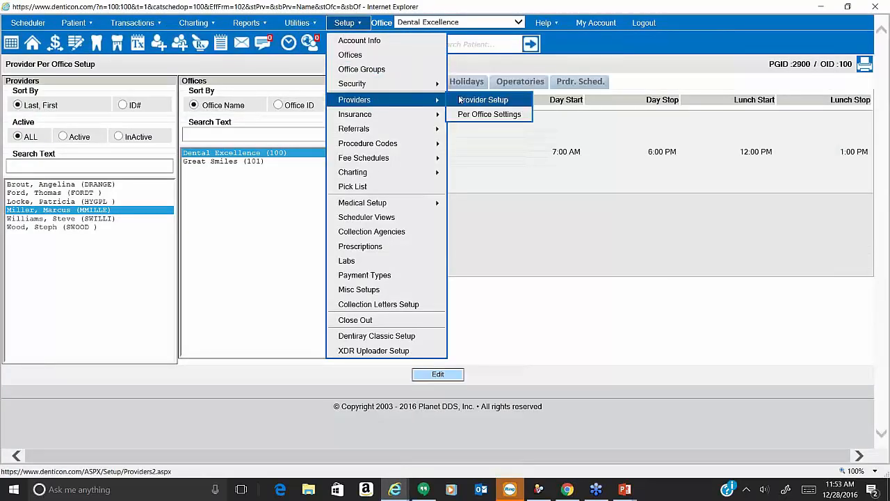
{"action": "left_click", "coordinate": [459, 101]}
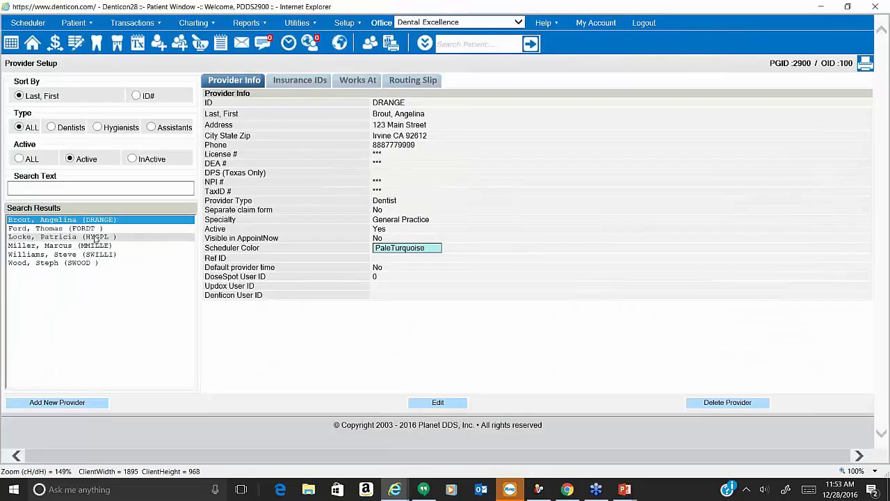
{"action": "left_click", "coordinate": [96, 238]}
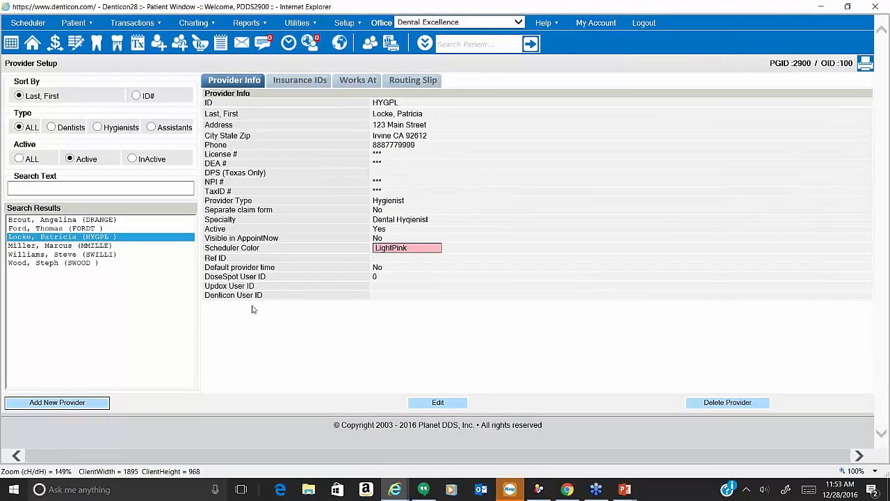
Edit the hygienist's provider record, replace ID HYGPL with 1HYGPL, and save it.
{"action": "left_click", "coordinate": [433, 403]}
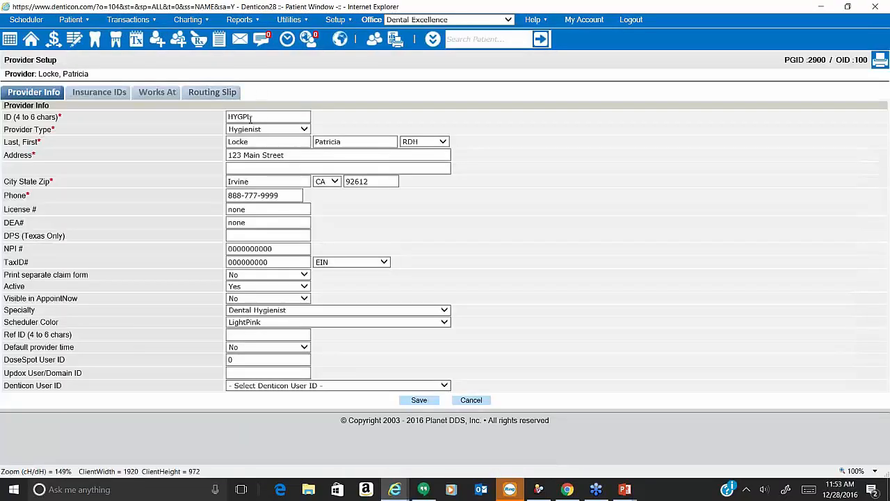
{"action": "double_click", "coordinate": [251, 117]}
{"action": "key", "text": "BackSpace"}
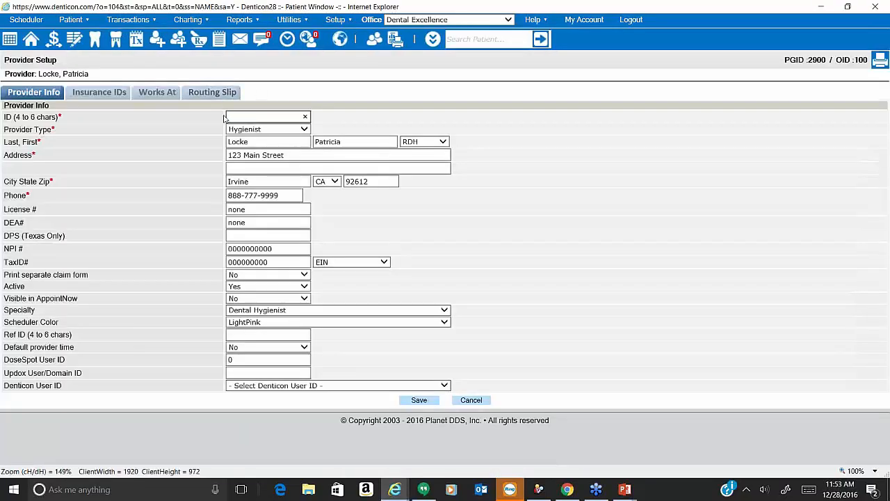
{"action": "type", "text": "1HYGP"}
{"action": "type", "text": "I"}
{"action": "type", "text": "L"}
{"action": "double_click", "coordinate": [233, 116]}
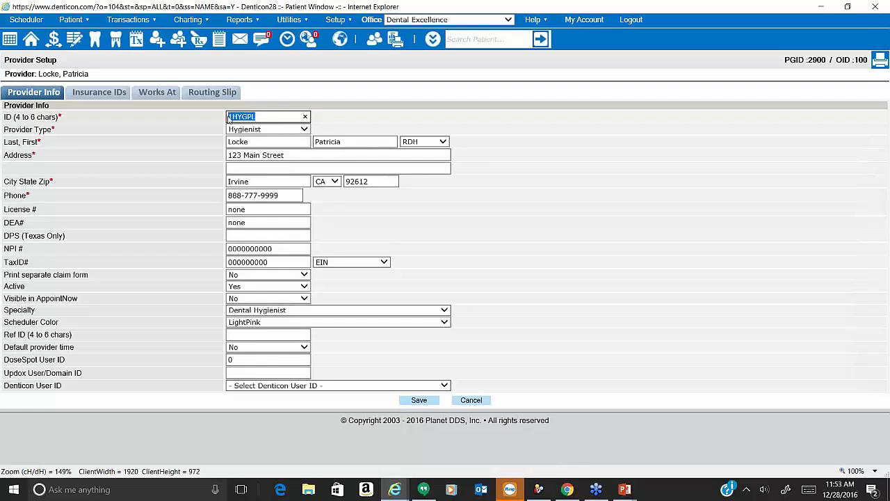
{"action": "left_click", "coordinate": [419, 401]}
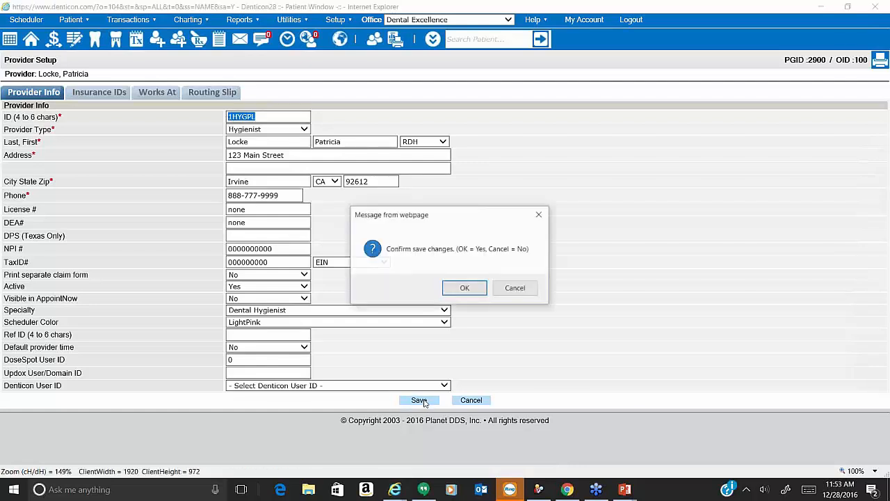
{"action": "left_click", "coordinate": [464, 288]}
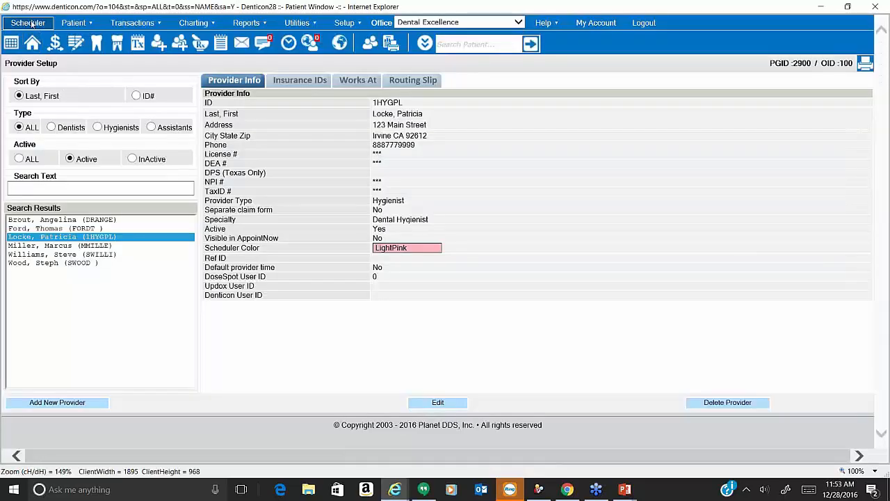
{"action": "left_click", "coordinate": [28, 23]}
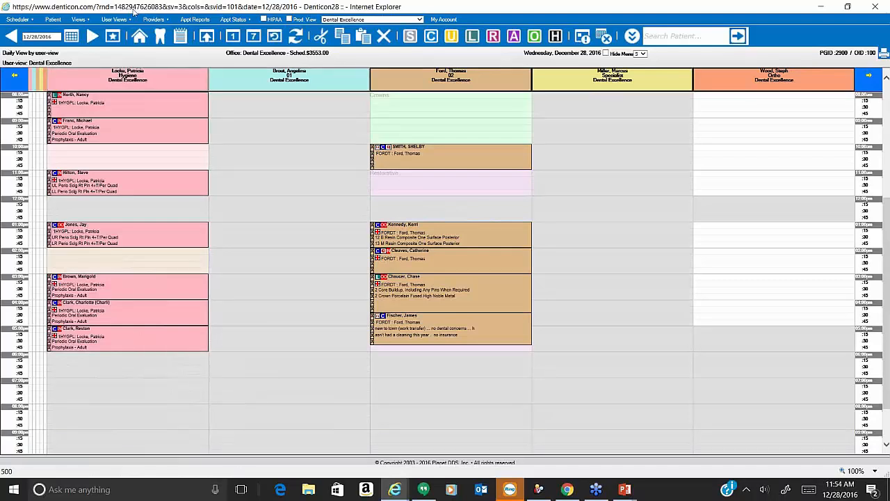
{"action": "left_click", "coordinate": [153, 20]}
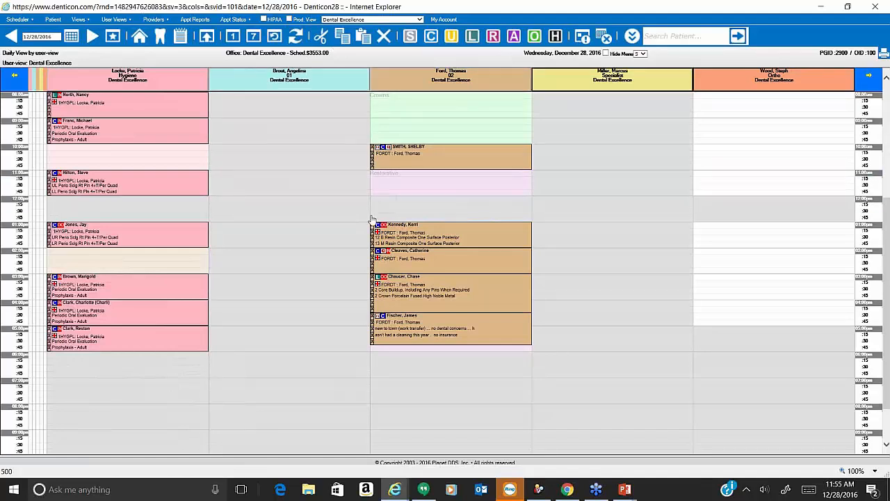
Search patients by last name 'bri' and open the first result's overview.
{"action": "left_click", "coordinate": [395, 489]}
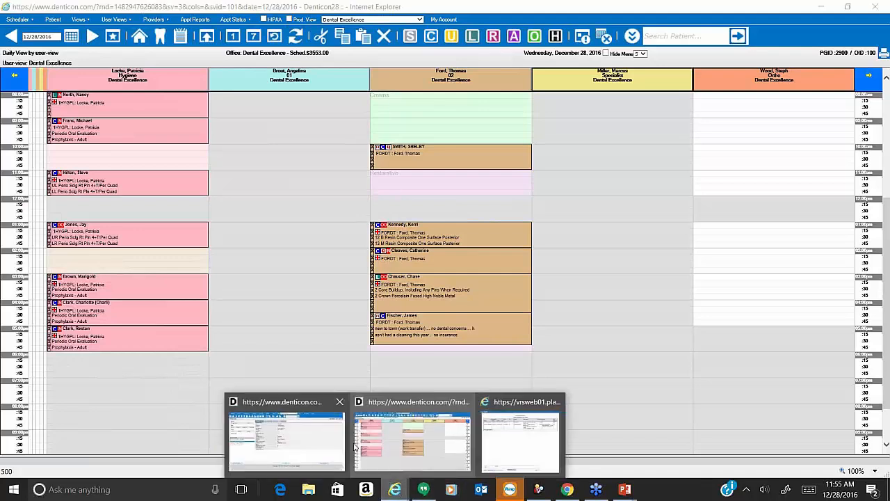
{"action": "left_click", "coordinate": [330, 439]}
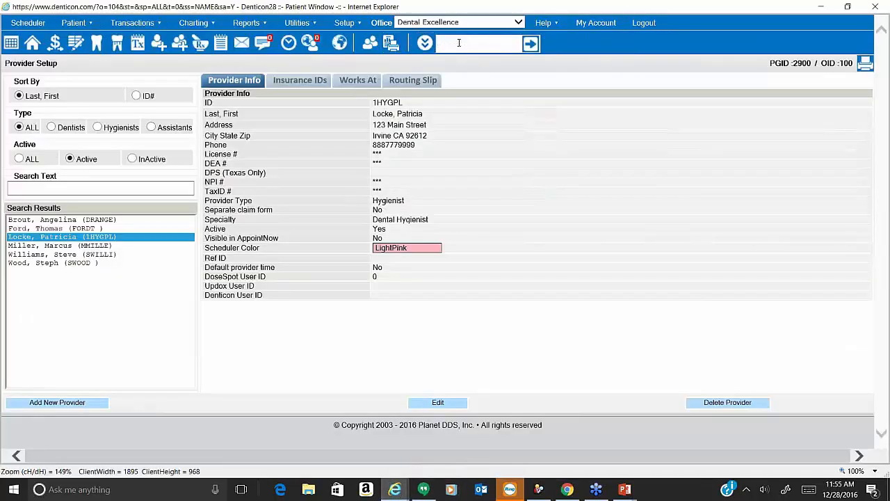
{"action": "left_click", "coordinate": [459, 43]}
{"action": "type", "text": "bri"}
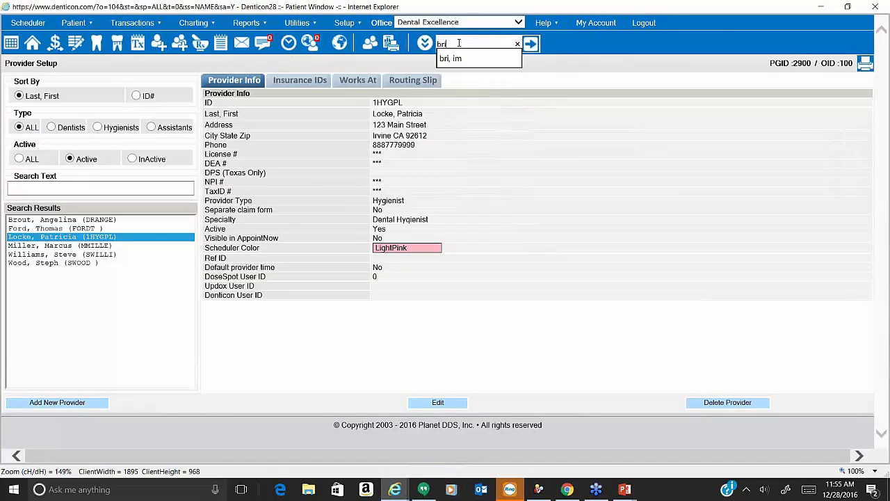
{"action": "key", "text": "Return"}
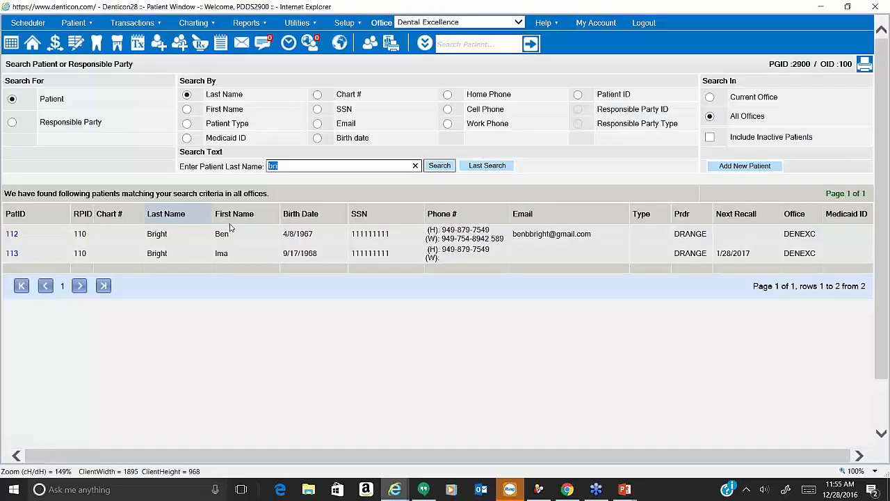
{"action": "left_click", "coordinate": [196, 240]}
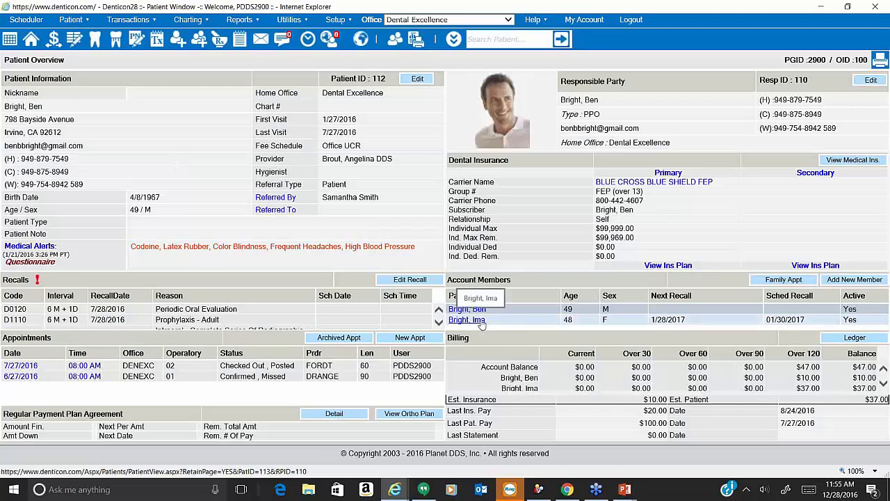
Show Family Appt details, listing a family member's 1/4/2017 8:00 AM appointment.
{"action": "left_click", "coordinate": [772, 281]}
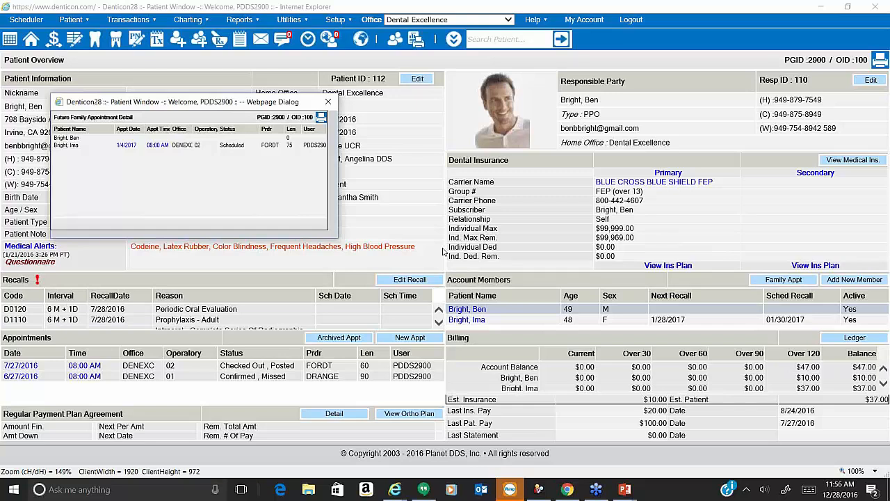
Close the Future Family Appointment Detail dialog.
{"action": "left_click", "coordinate": [327, 103]}
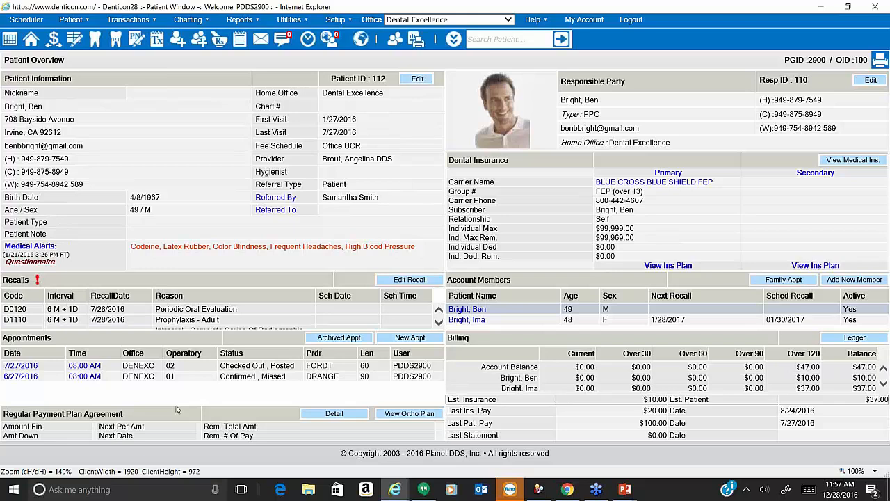
Open the Archived Appt list, which shows no appointments before 1/1/2015.
{"action": "mouse_move", "coordinate": [541, 21]}
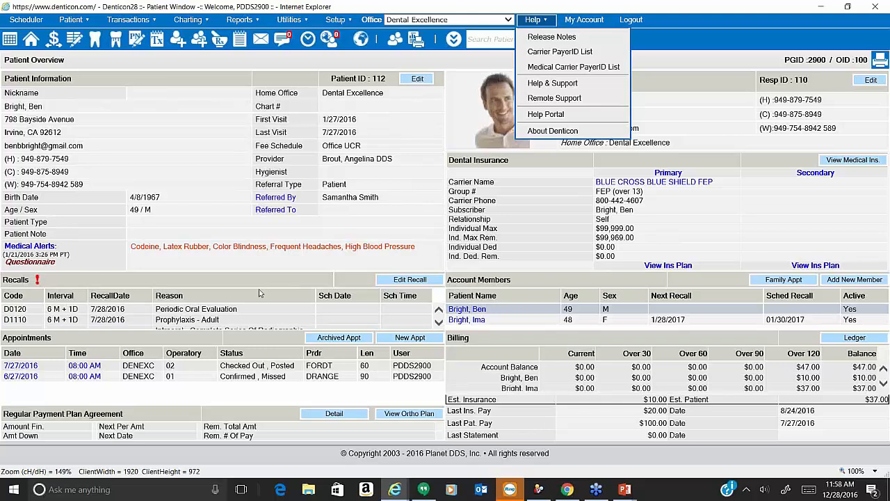
{"action": "left_click", "coordinate": [341, 345]}
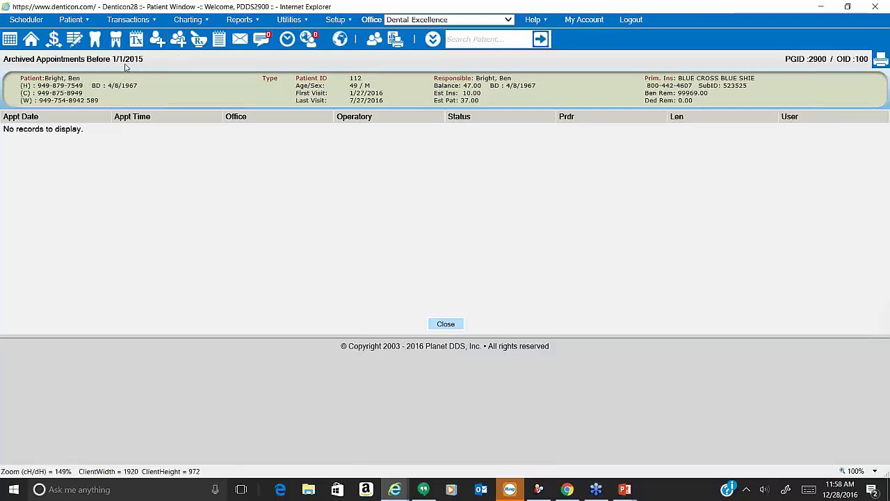
Leave the archived appointments list and return to the patient overview.
{"action": "left_click_drag", "start_coordinate": [146, 61], "coordinate": [115, 64]}
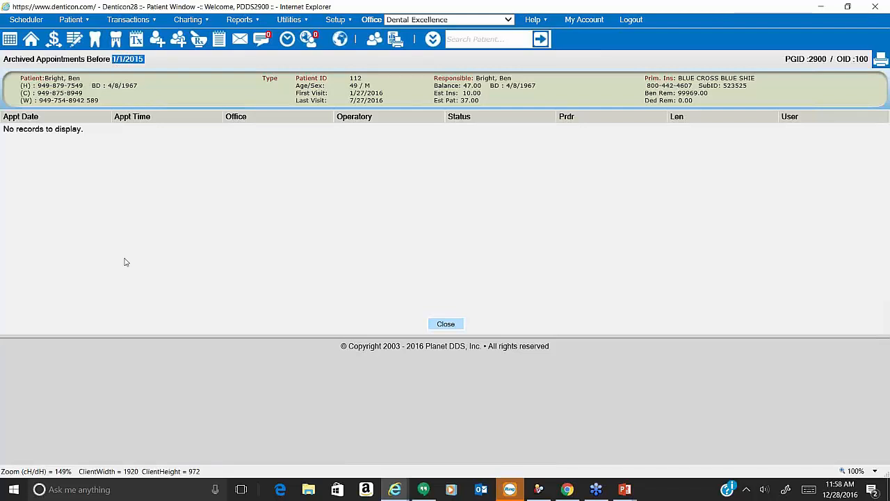
{"action": "left_click", "coordinate": [111, 89]}
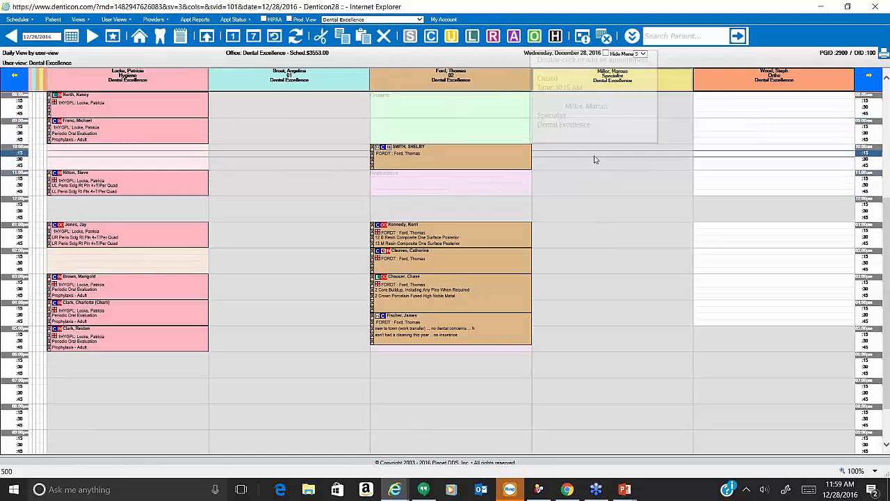
Select the 11:00 operatory 02 slot and tick D3330 Endodontic Therapy in the treatment plan.
{"action": "left_click", "coordinate": [477, 178]}
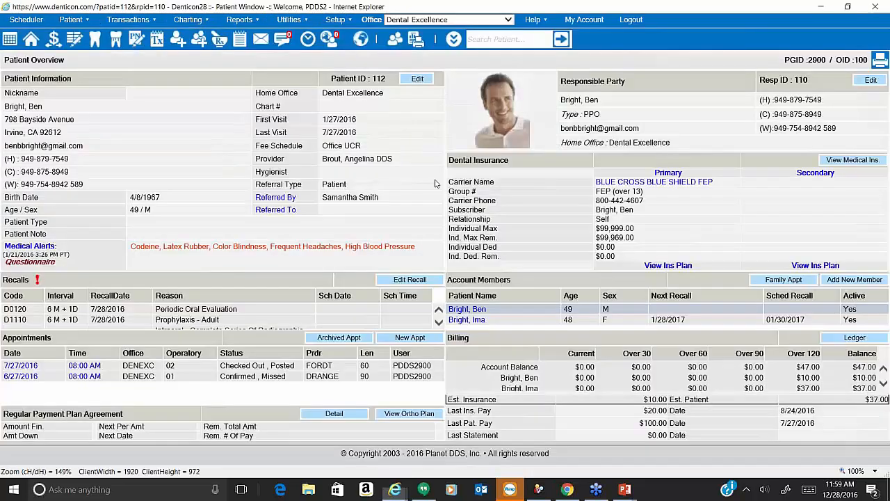
{"action": "left_click", "coordinate": [157, 41]}
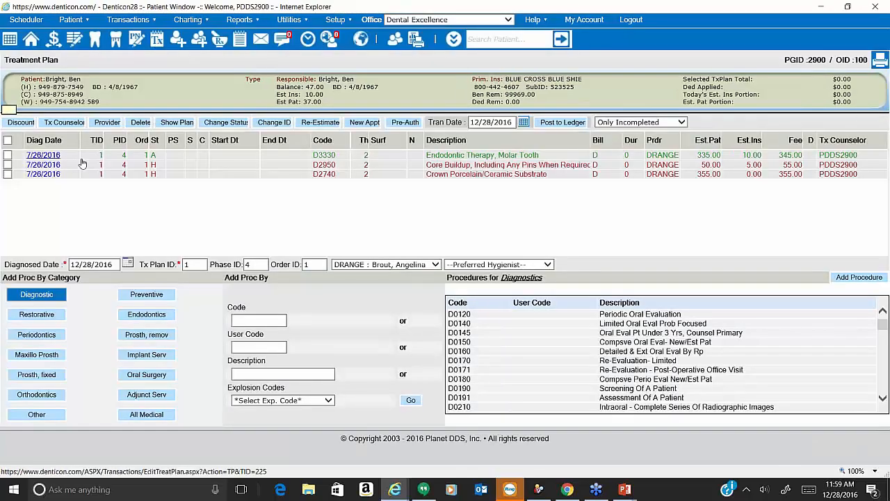
{"action": "left_click", "coordinate": [7, 156]}
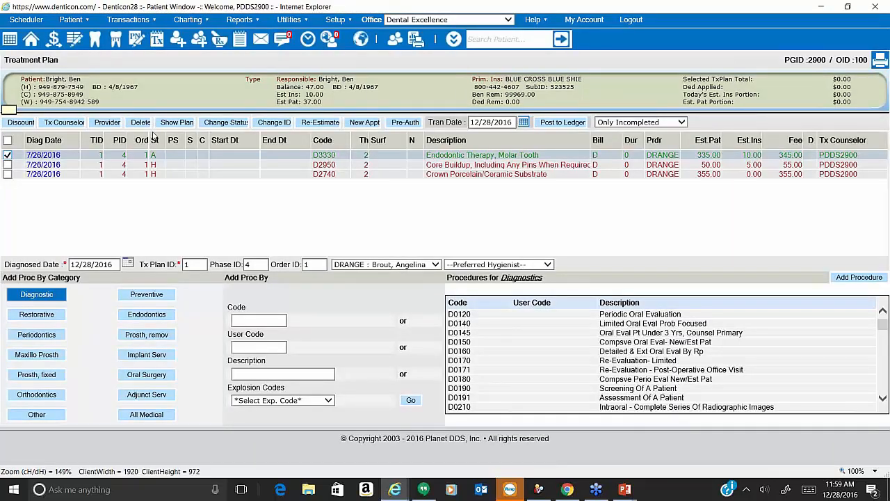
Create a new appointment at 11:00 AM in operatory 02 on 12/28/2016.
{"action": "left_click", "coordinate": [362, 122]}
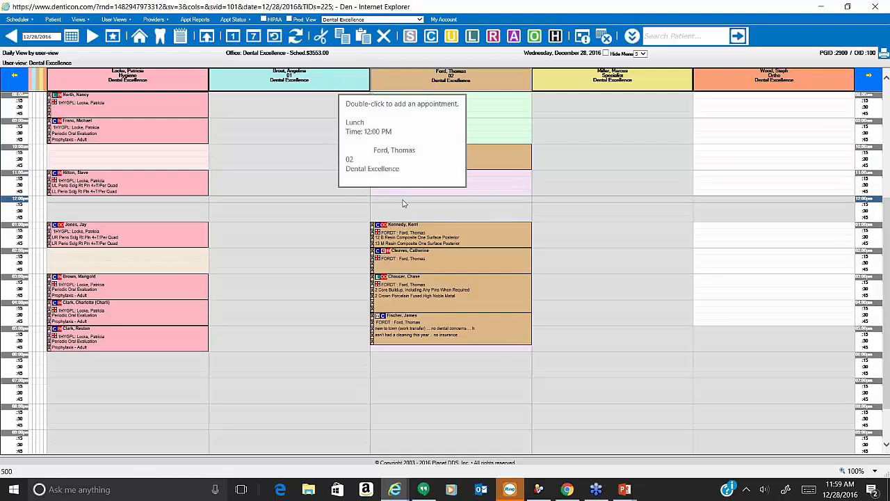
{"action": "double_click", "coordinate": [485, 178]}
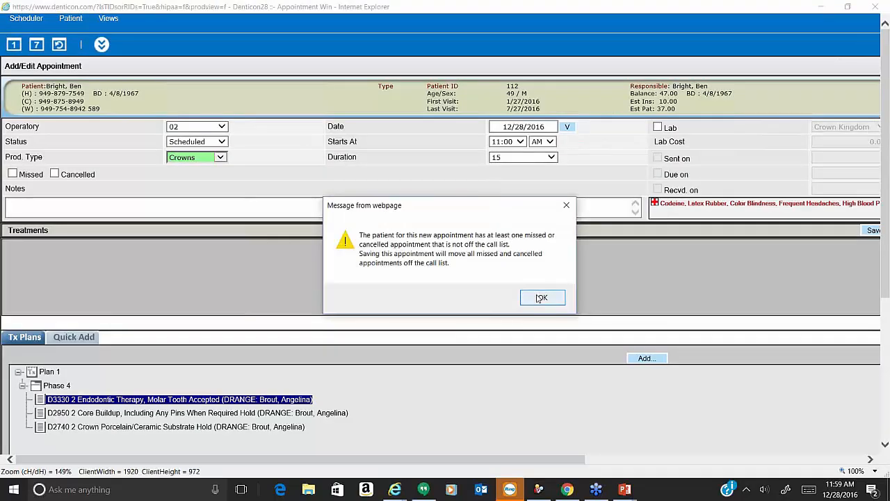
Set the appointment duration to 75 minutes, overriding lunch, and save it.
{"action": "left_click", "coordinate": [541, 298]}
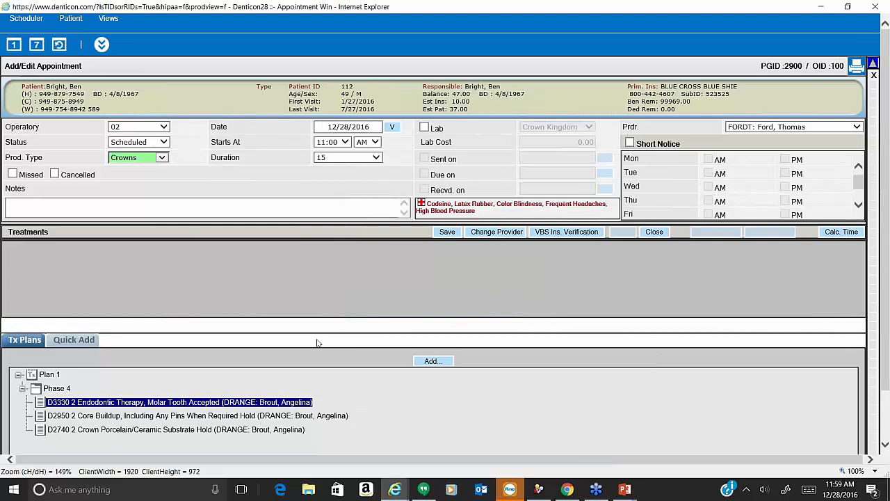
{"action": "left_click", "coordinate": [351, 157]}
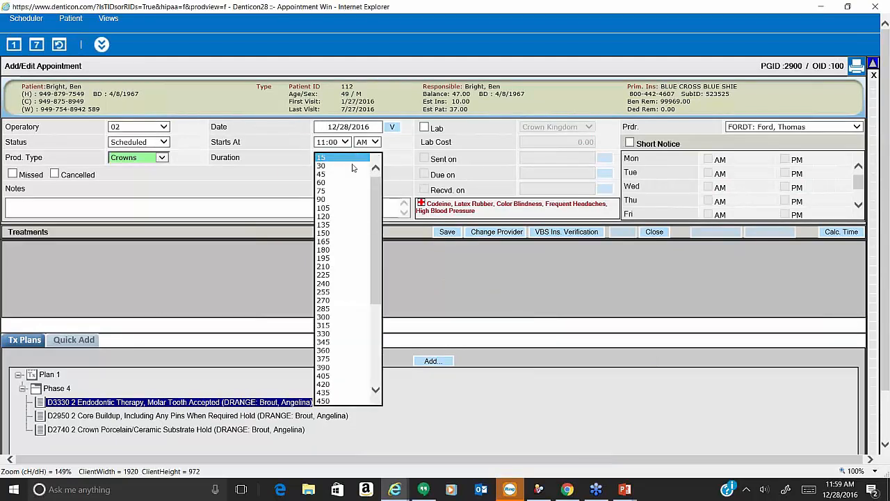
{"action": "left_click", "coordinate": [347, 191]}
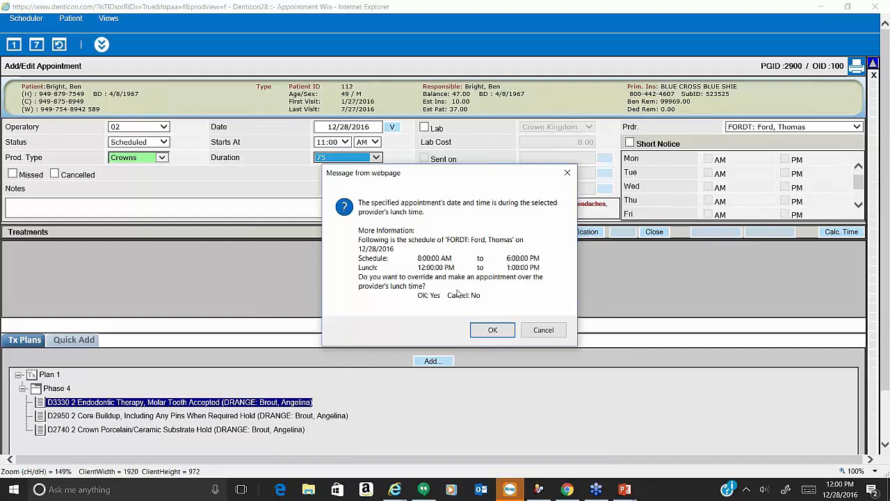
{"action": "left_click", "coordinate": [493, 331]}
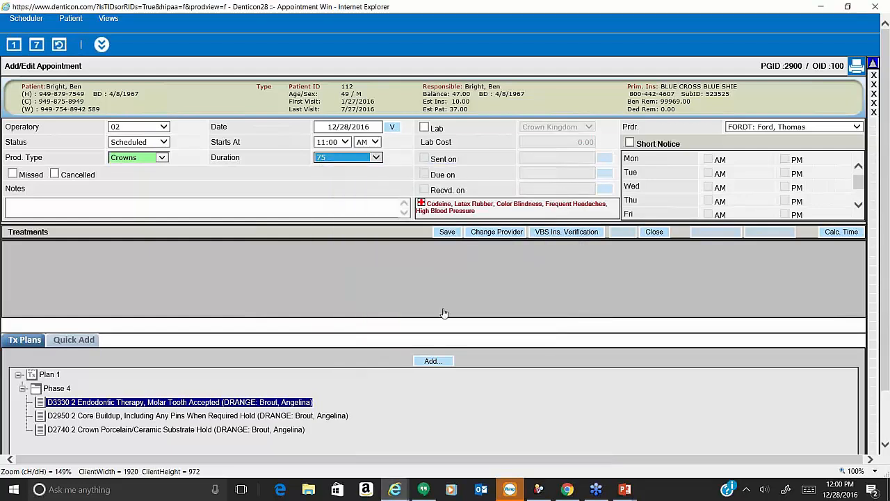
{"action": "left_click", "coordinate": [435, 362]}
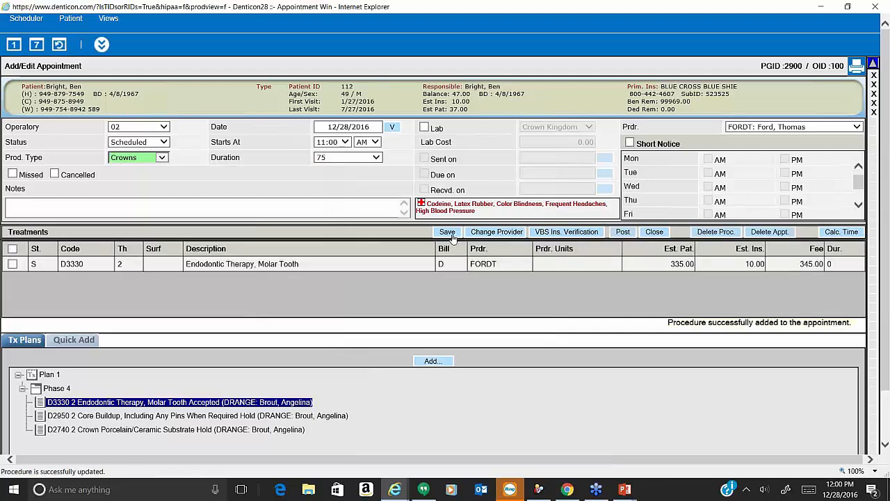
{"action": "left_click", "coordinate": [448, 233]}
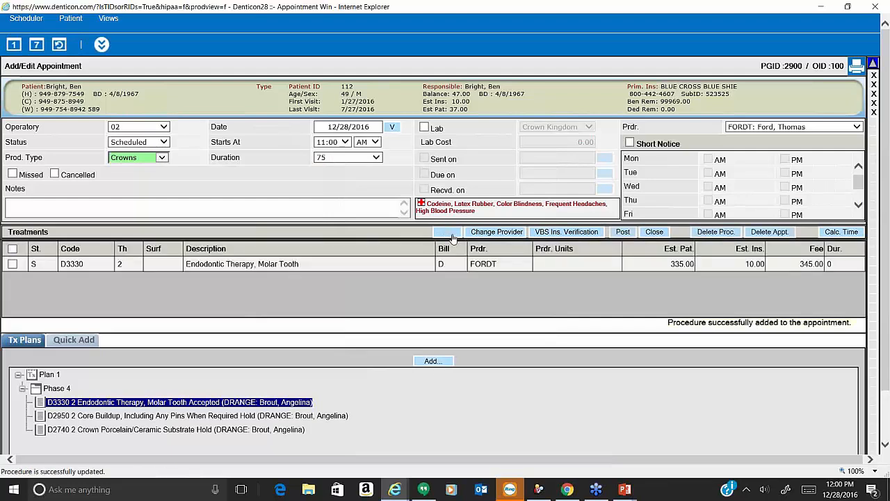